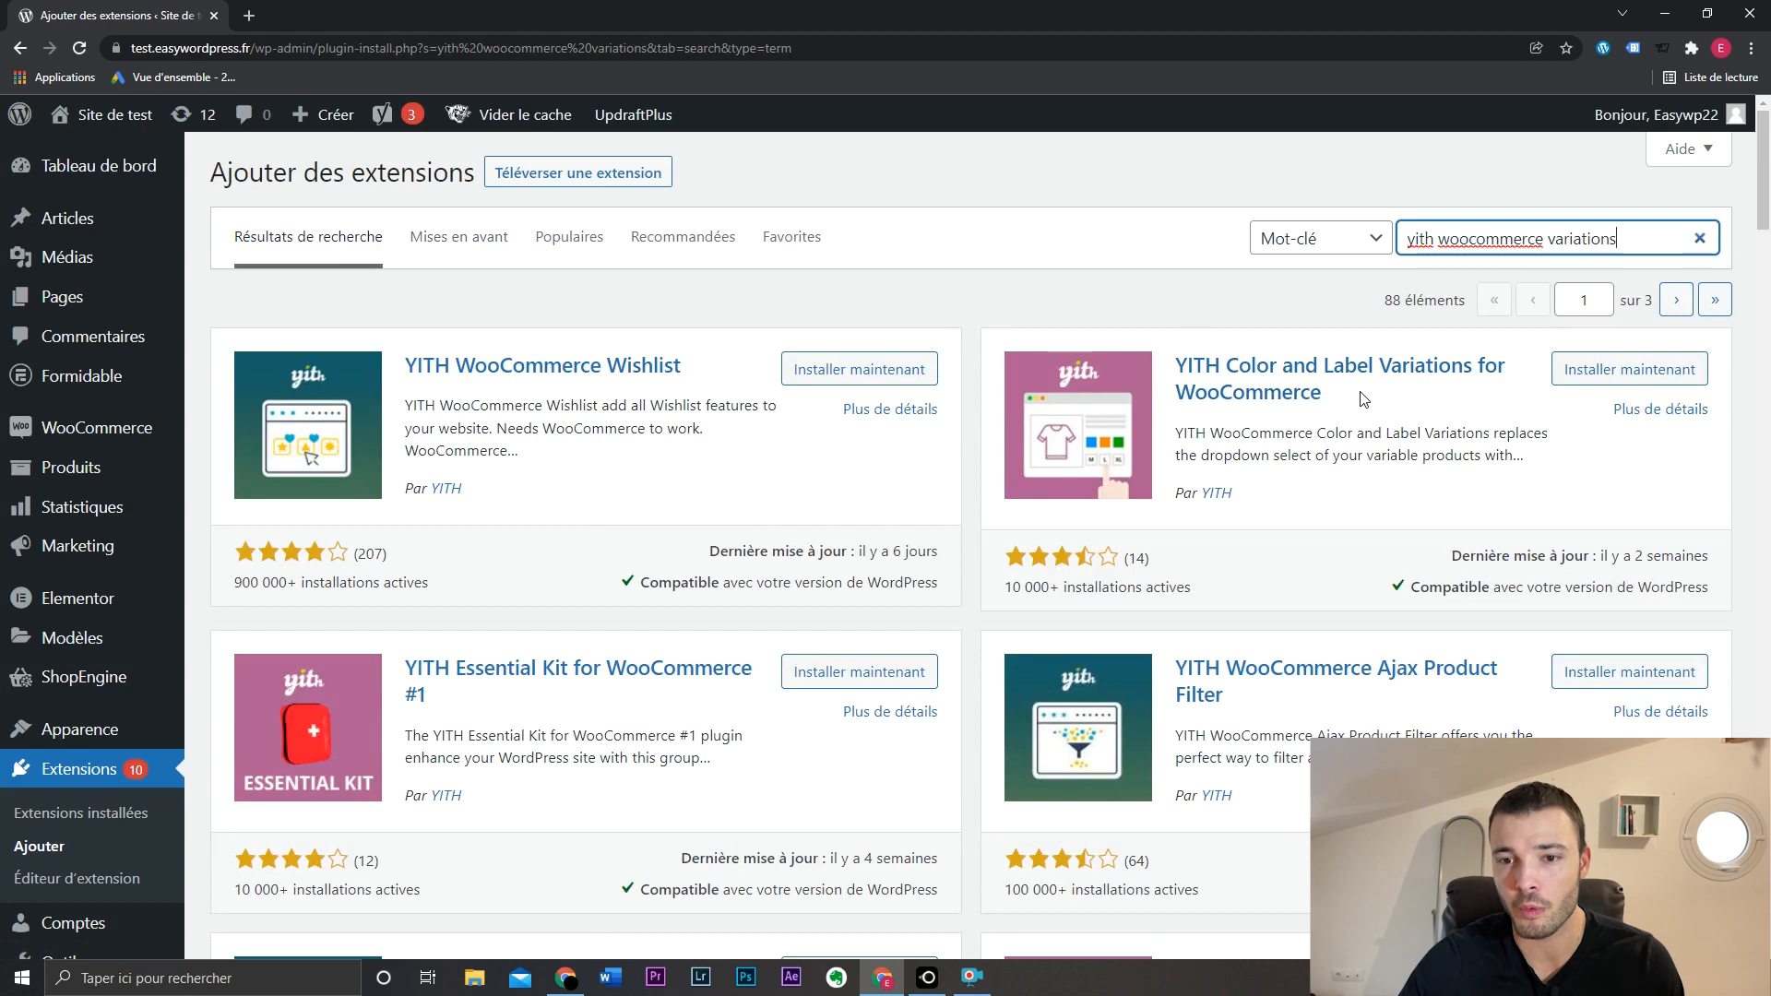
Step: Install and activate the YITH Color and Label Variations for WooCommerce extension
click(1609, 369)
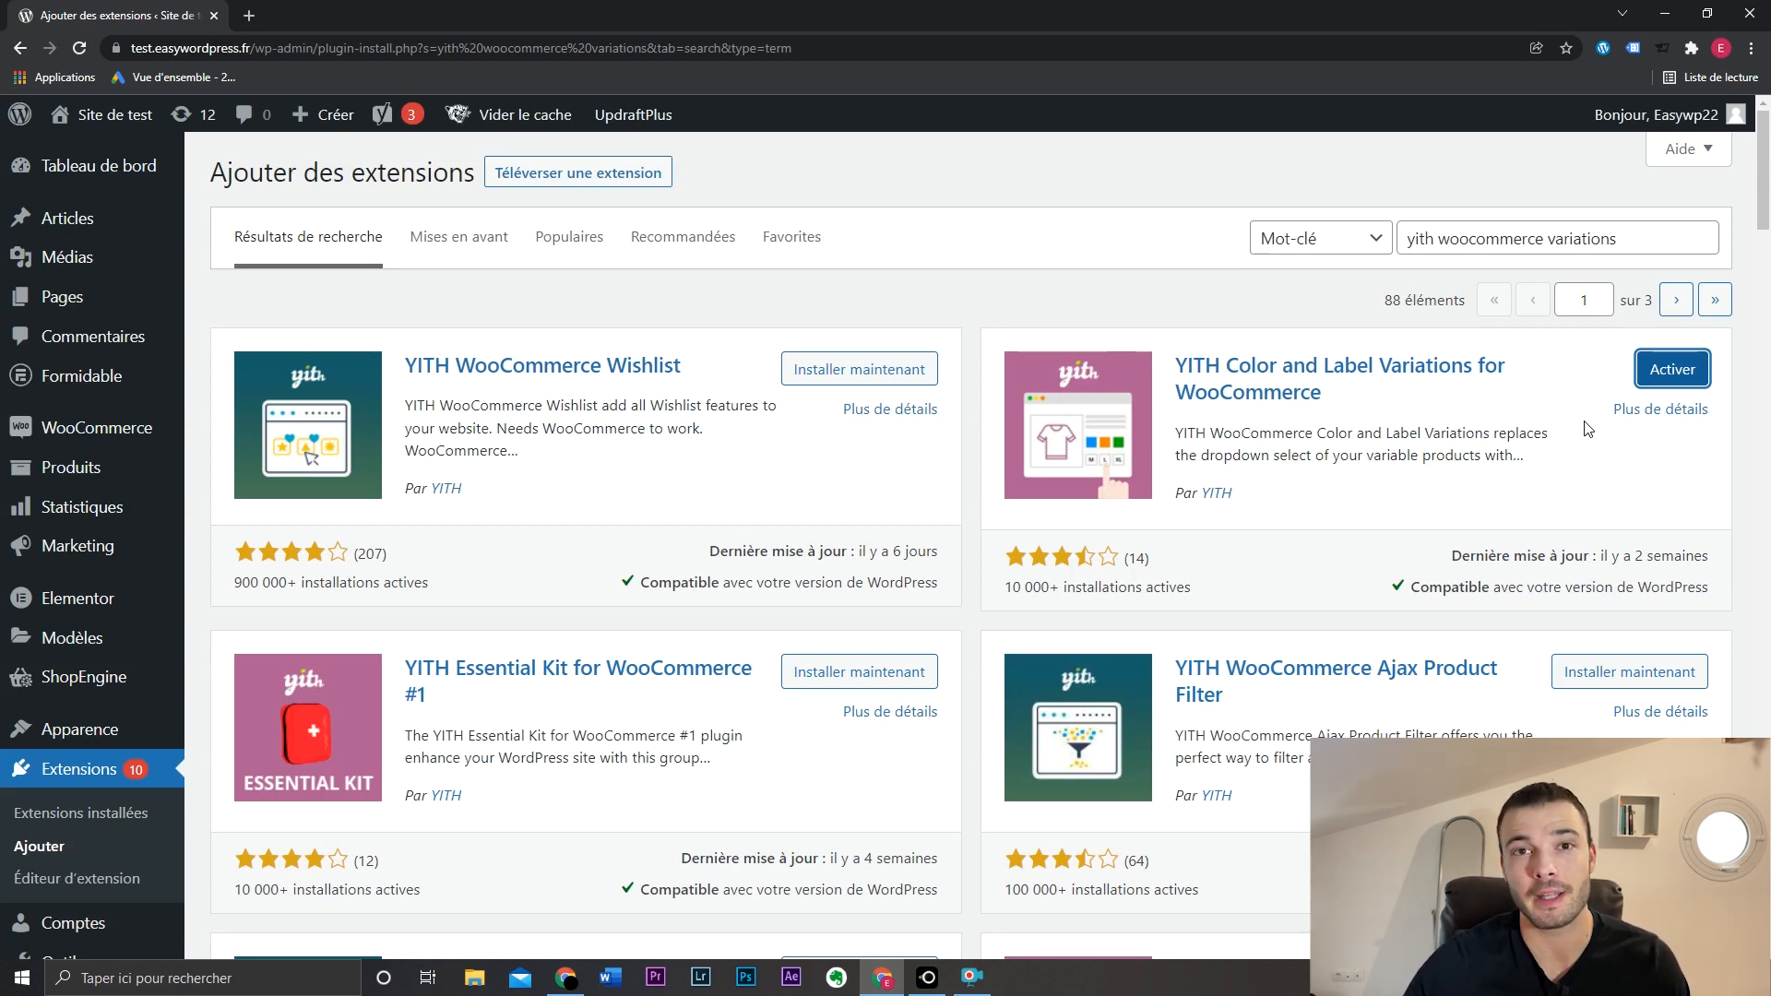
click(1686, 380)
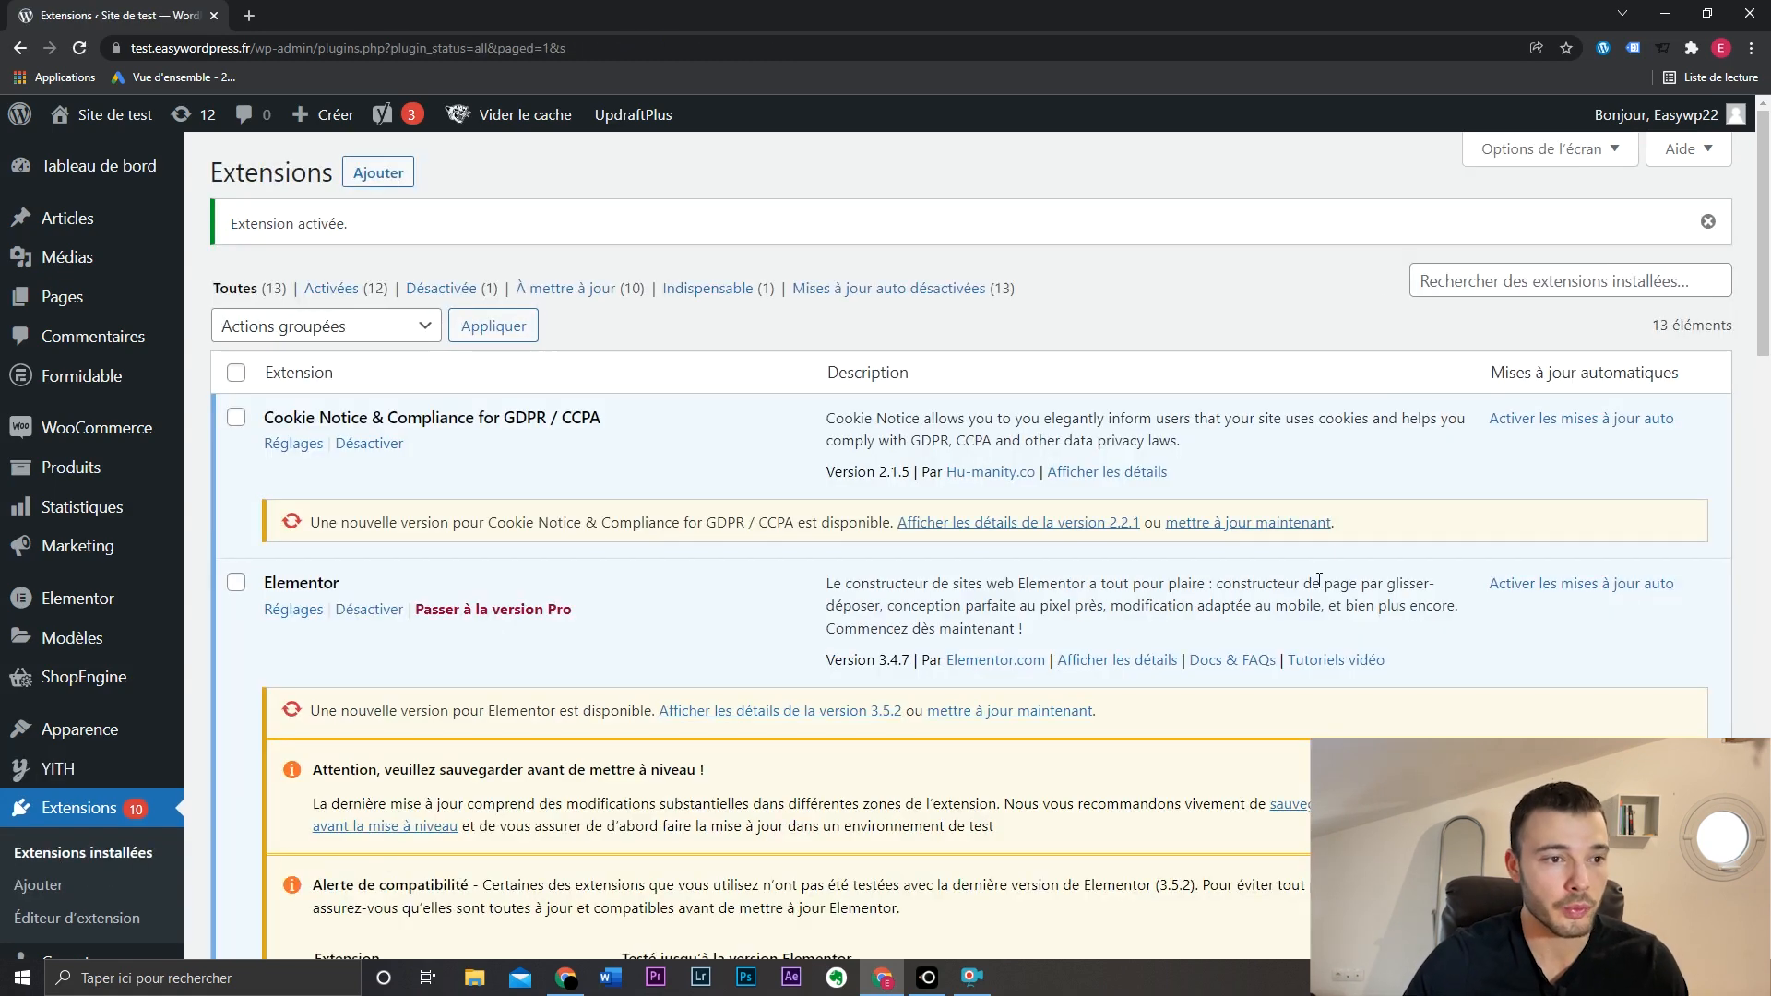
mouse_move(64, 771)
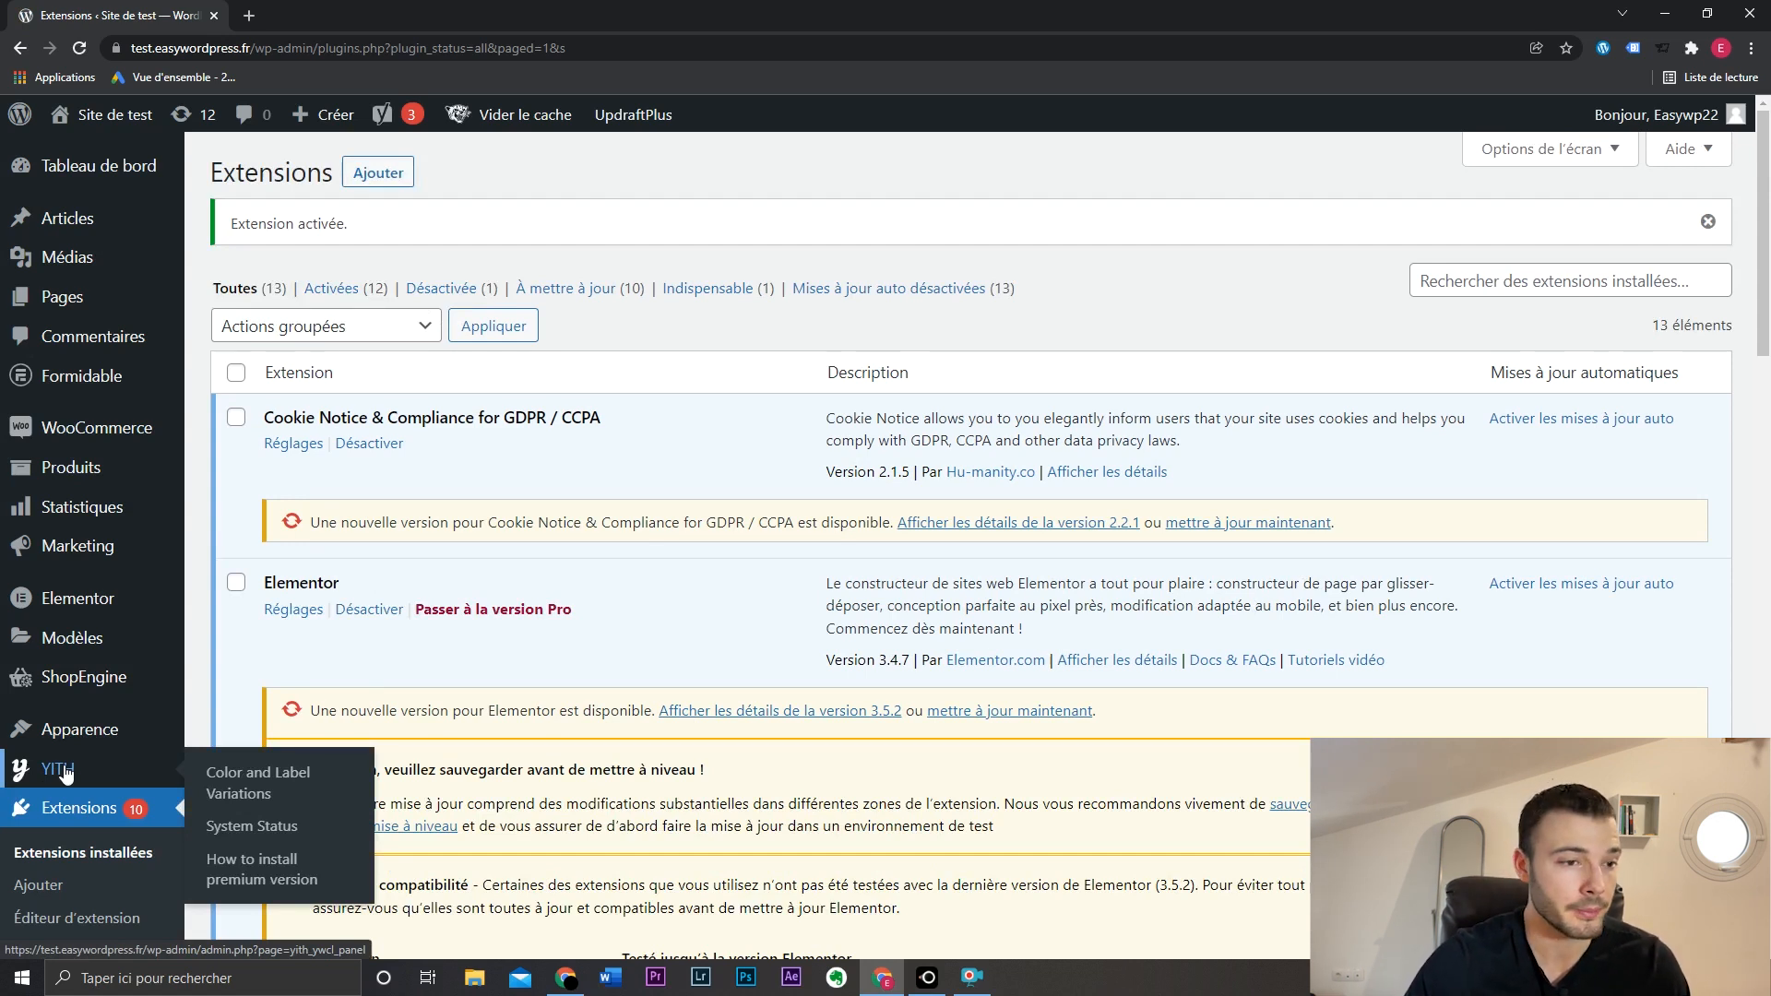
Step: Open the product attributes page (Attributs) of the WooCommerce shop
mouse_move(167, 486)
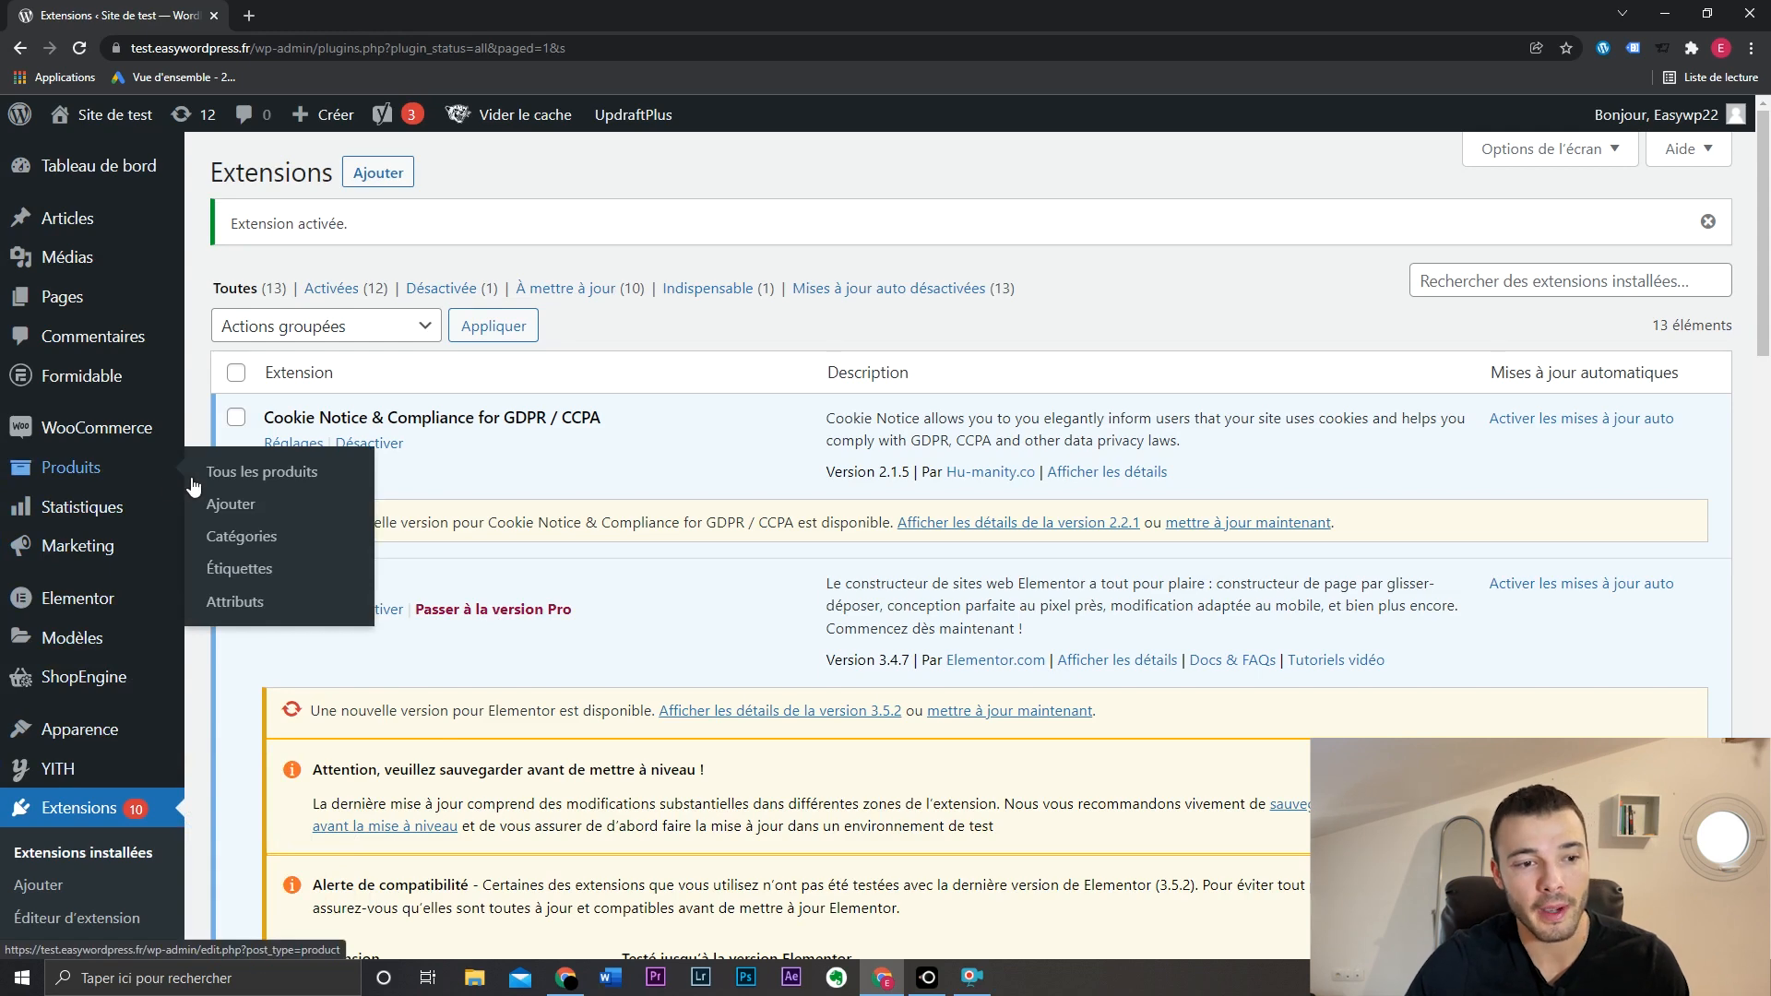
click(263, 604)
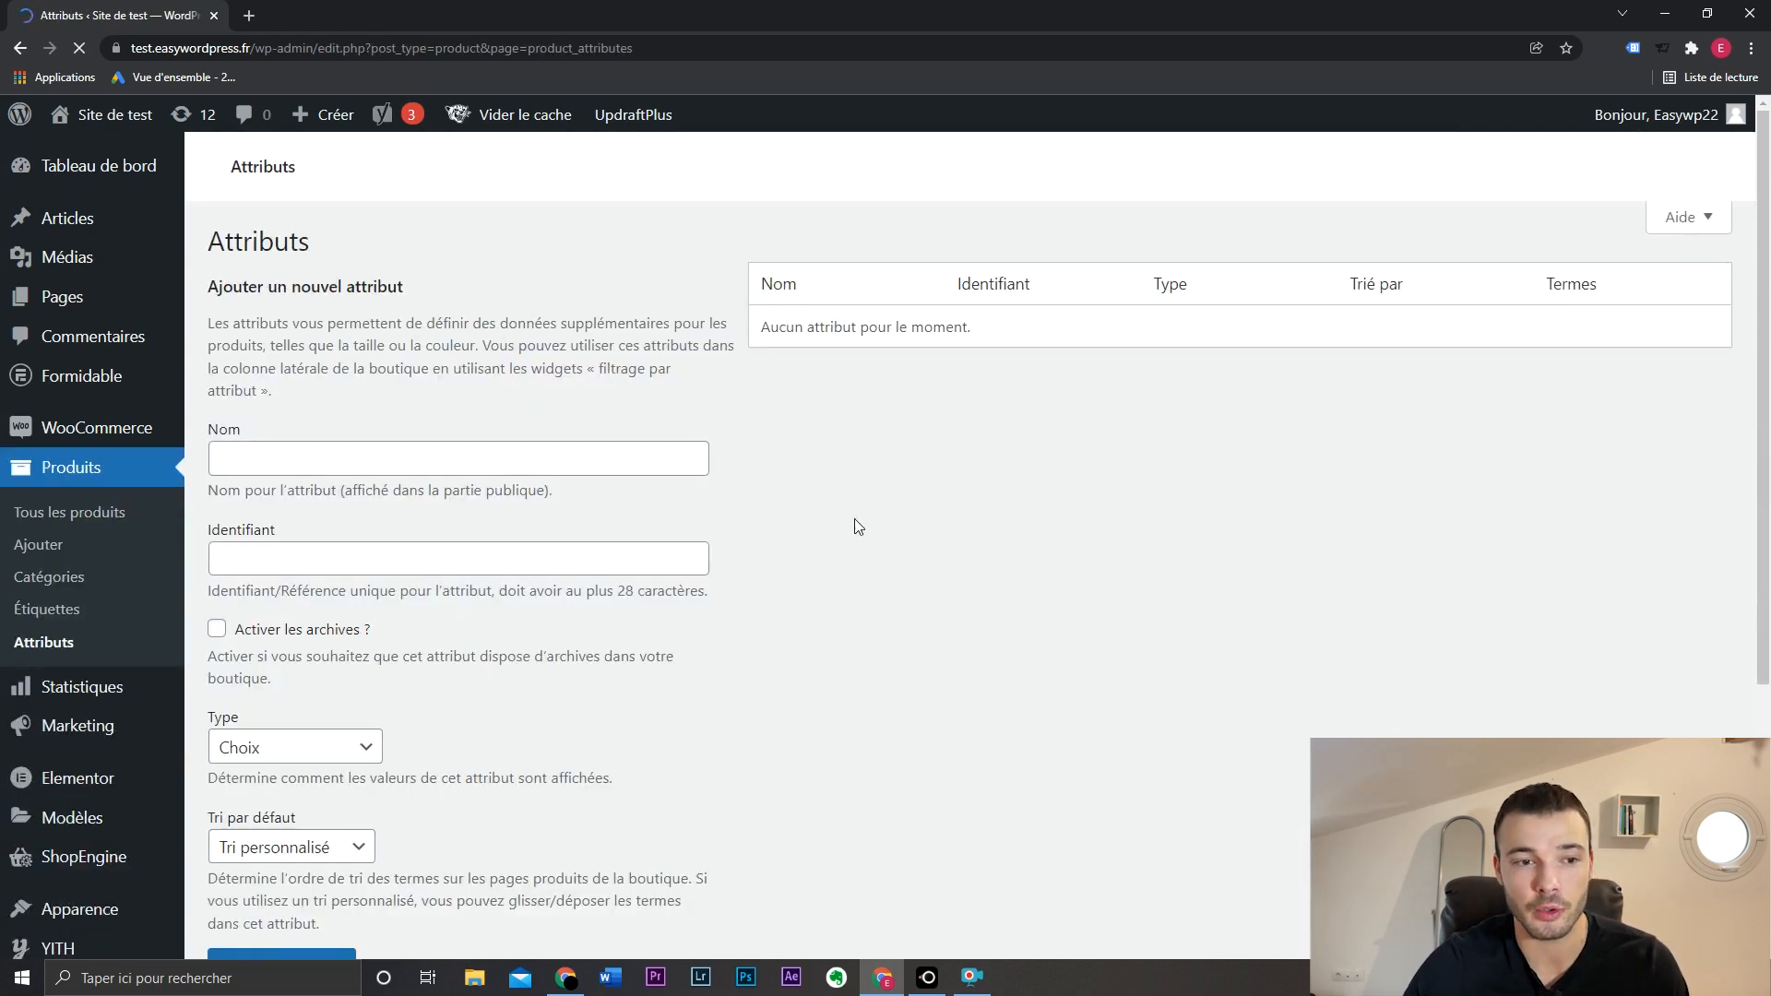
scroll(941, 605, down, 2)
scroll(973, 623, up, 2)
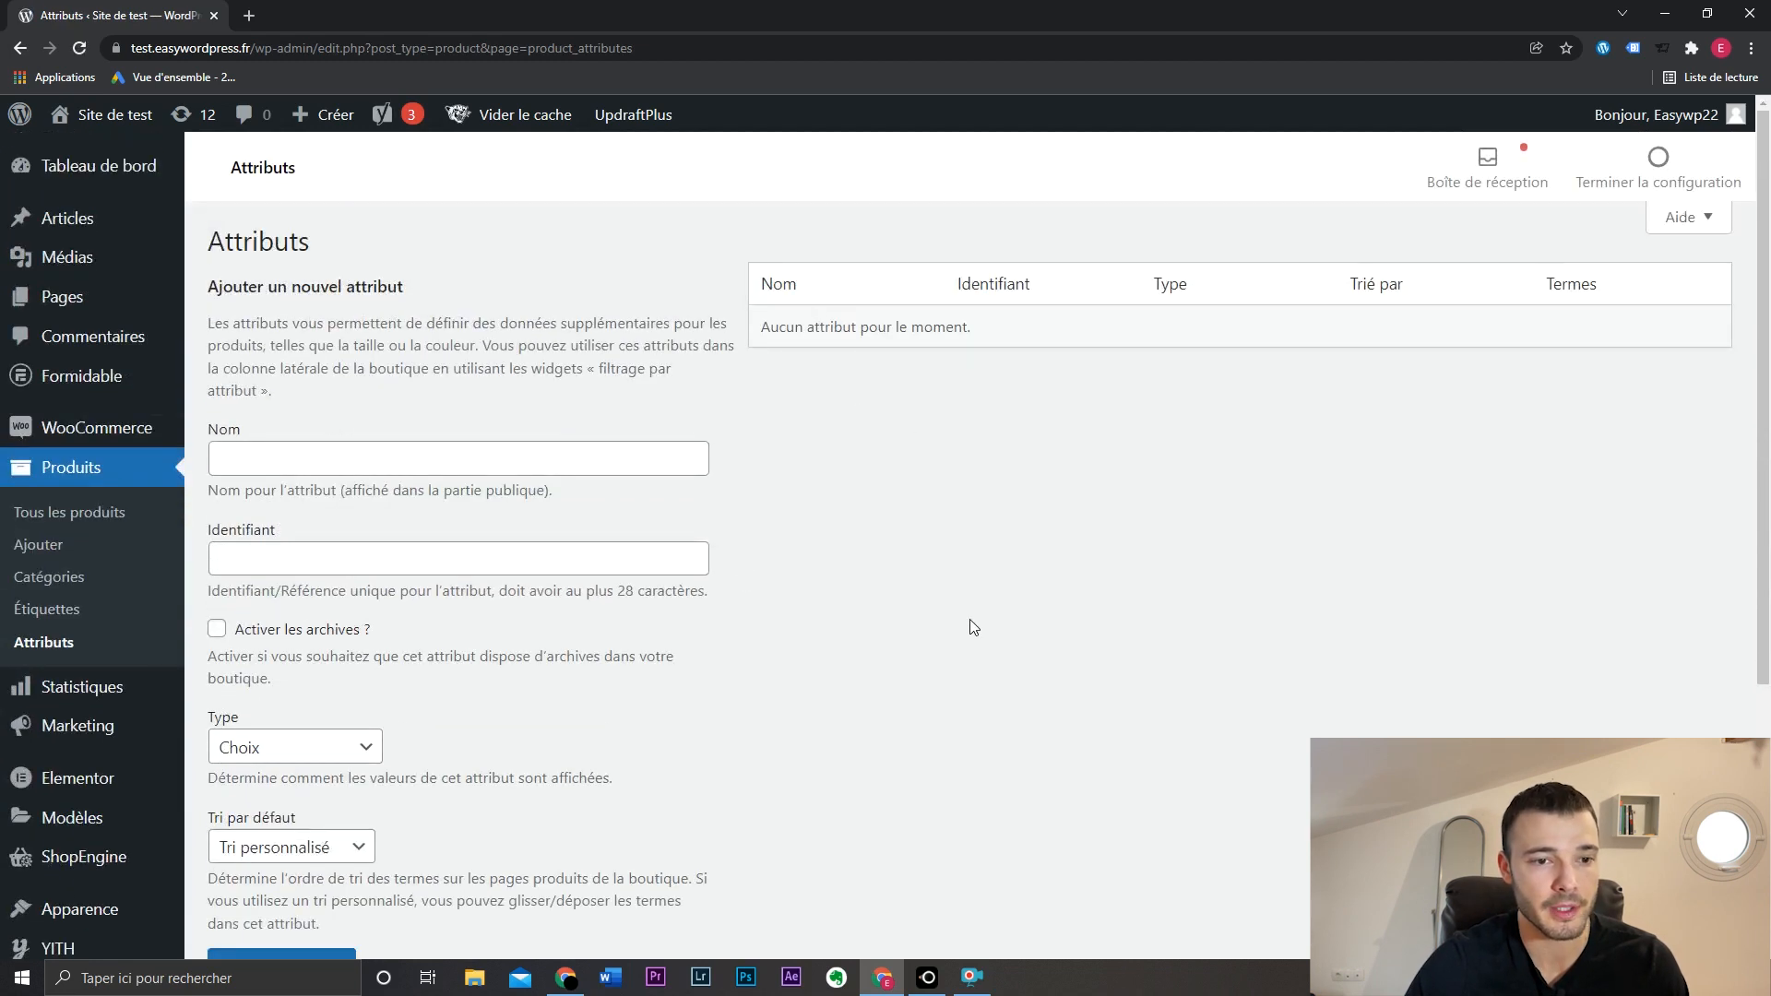
Step: Name the new product attribute "Taille"
click(644, 461)
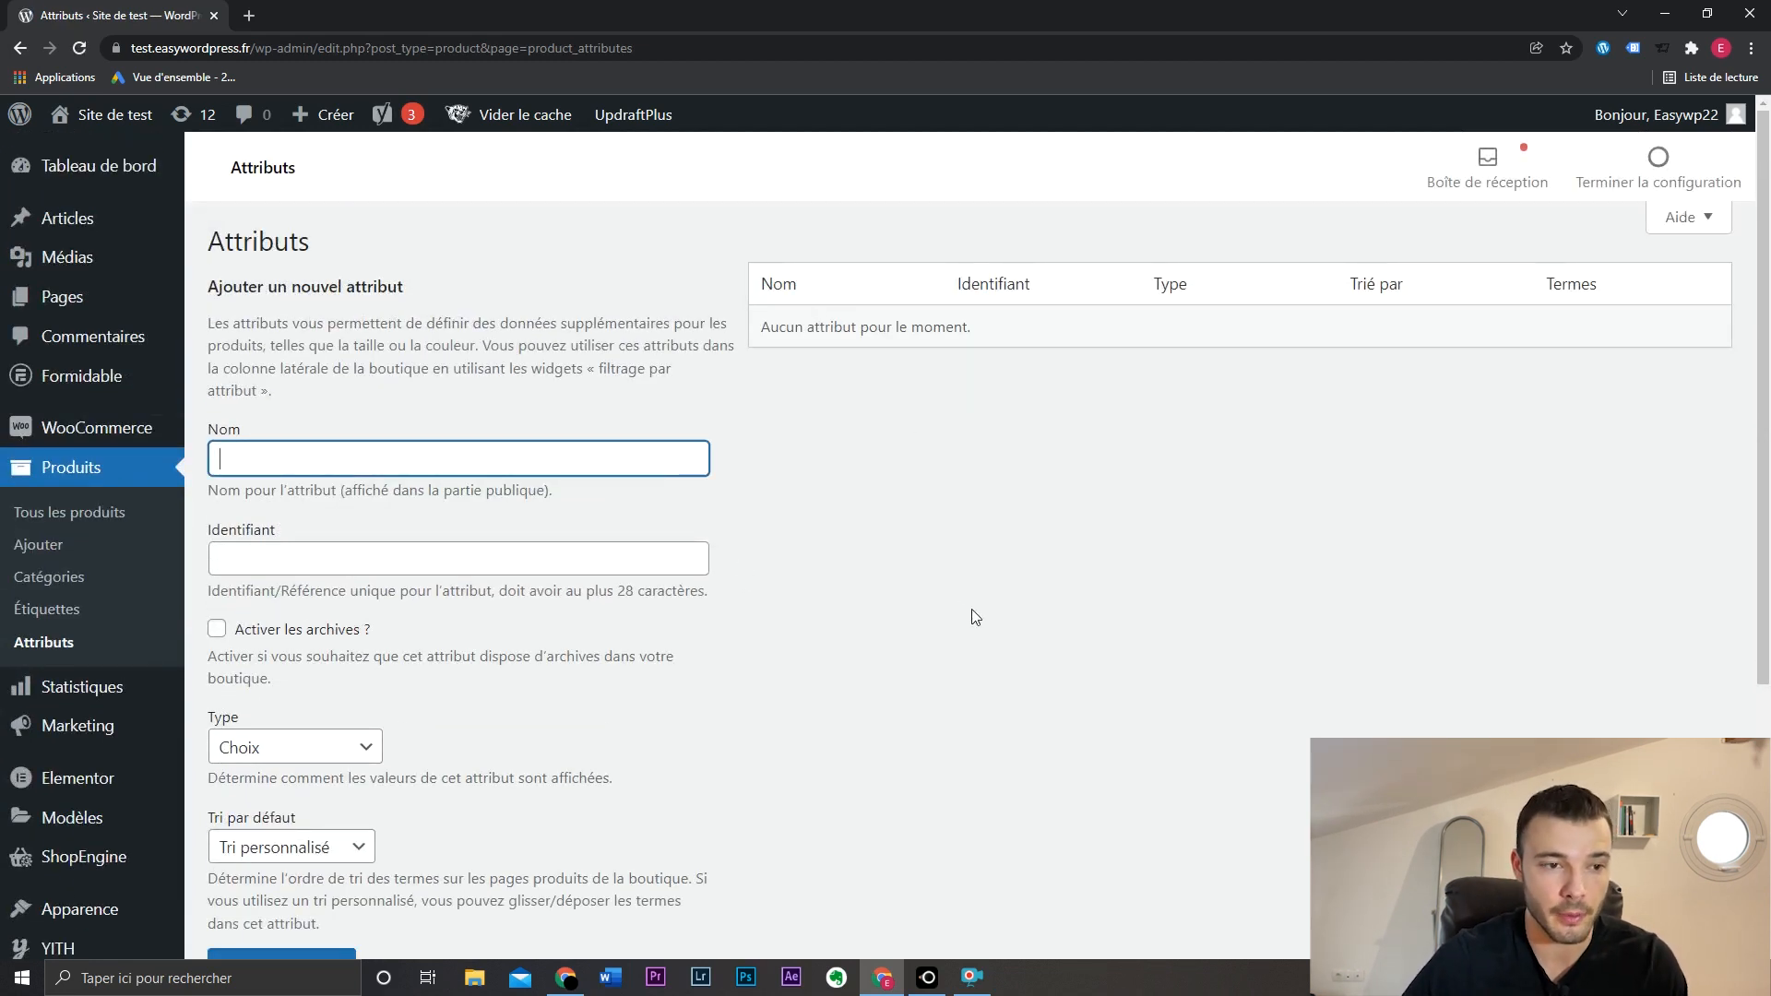
text(Tailles)
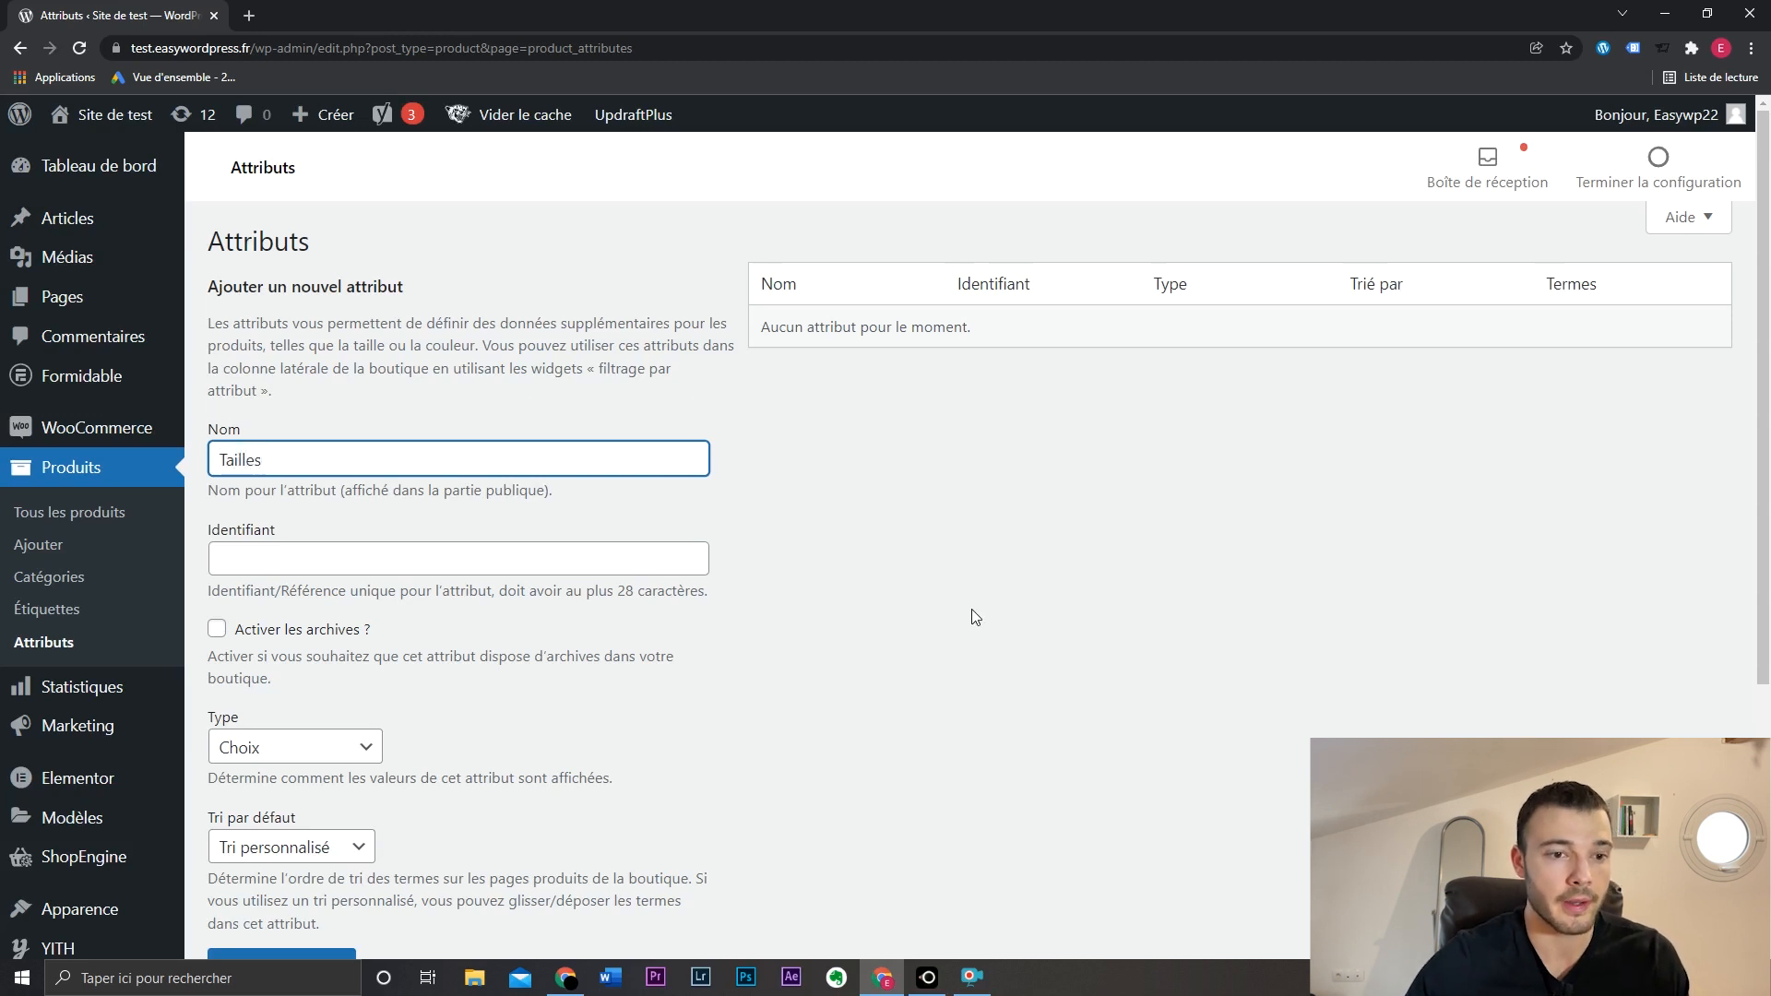
click(1031, 563)
click(486, 451)
key(BackSpace)
click(823, 535)
scroll(824, 536, down, 3)
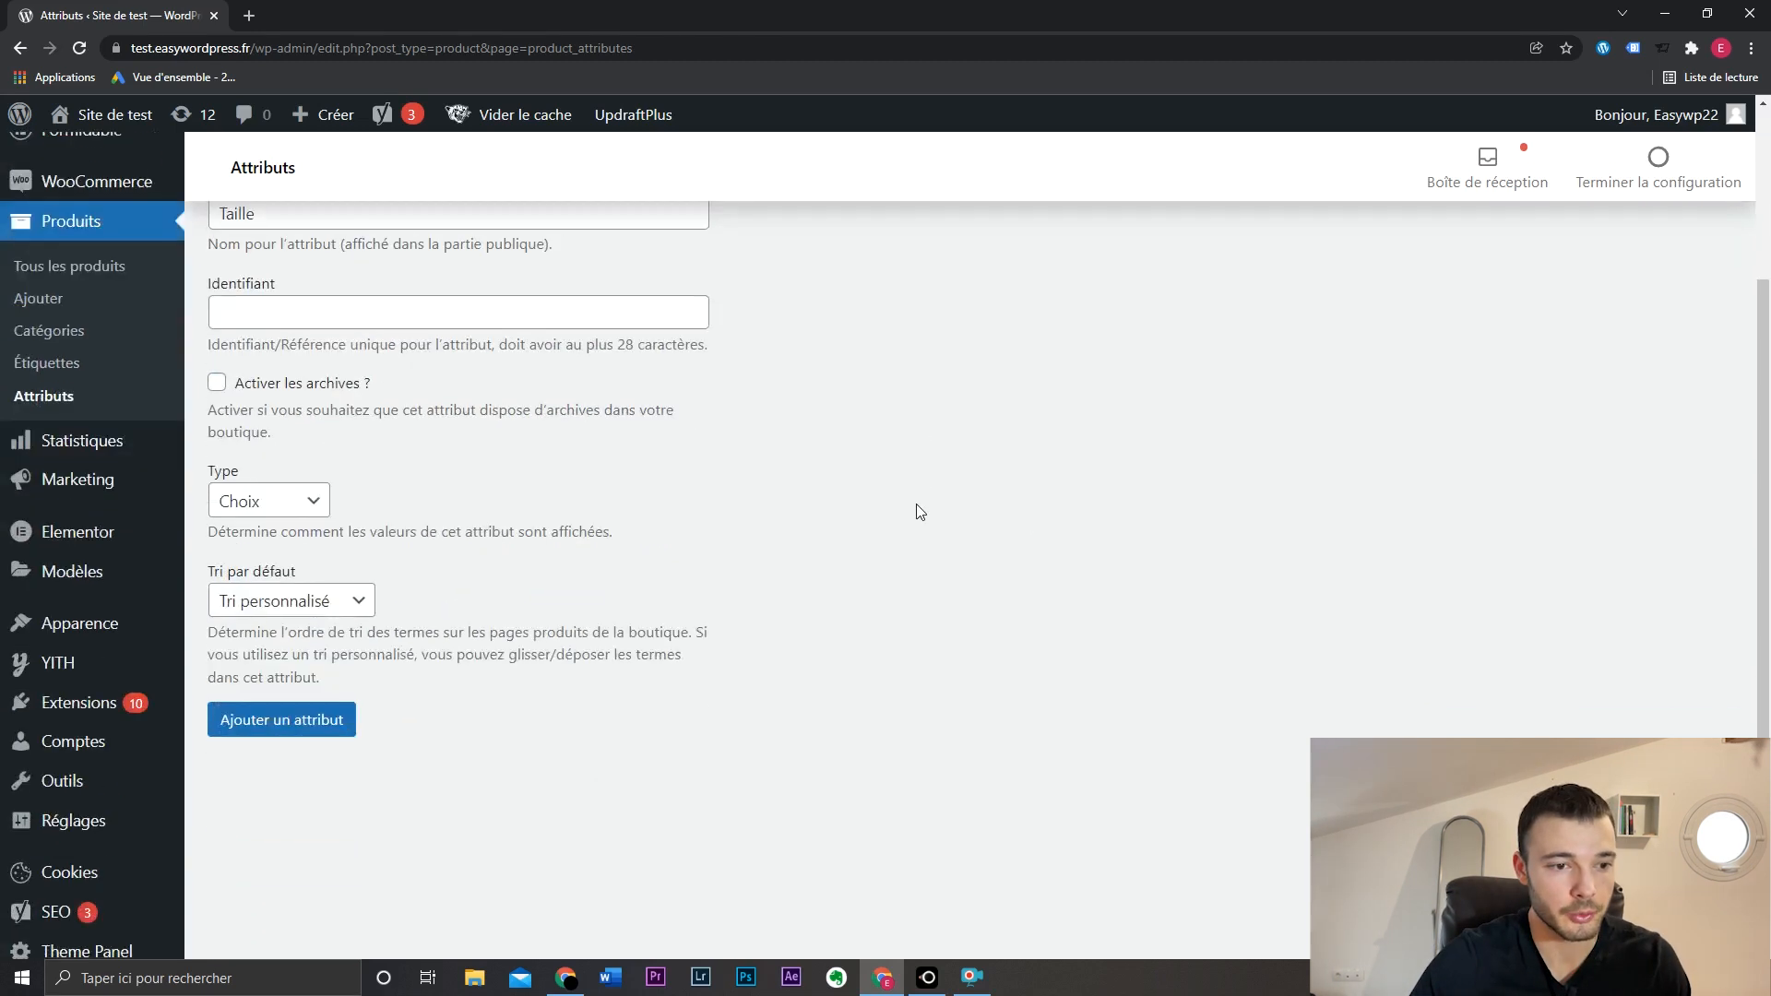
Step: Set the Taille attribute's type to Label and add the attribute
click(314, 504)
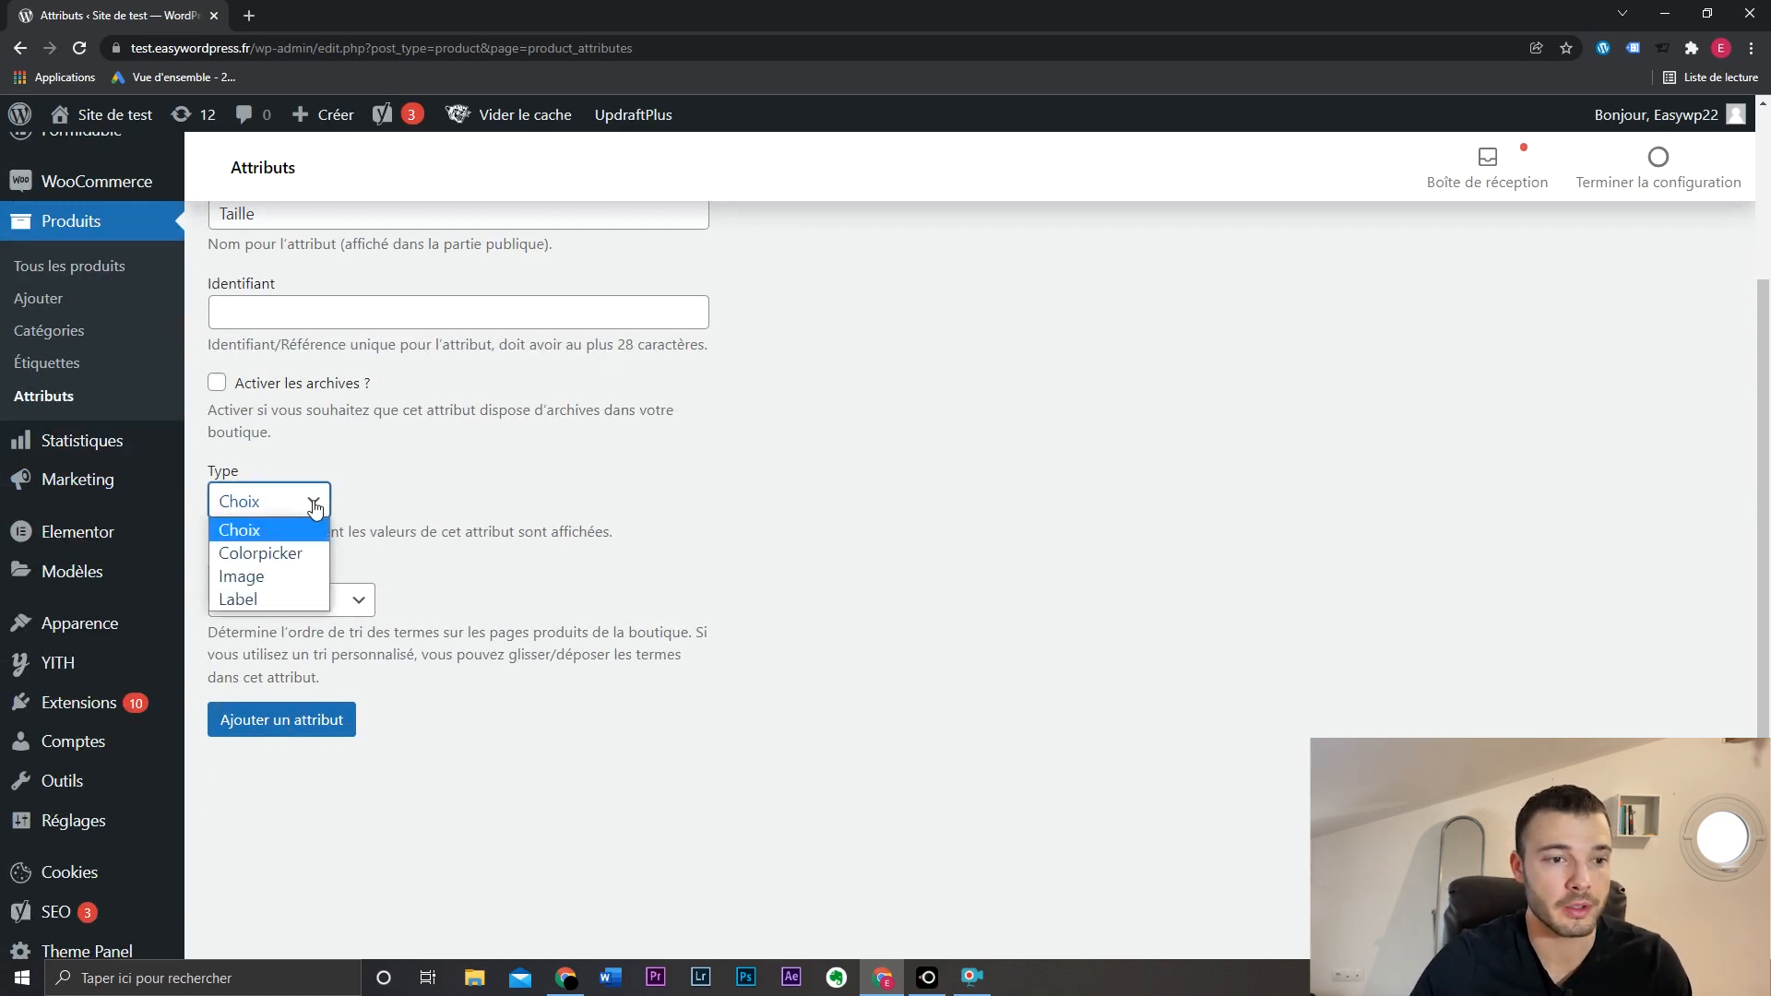
click(296, 597)
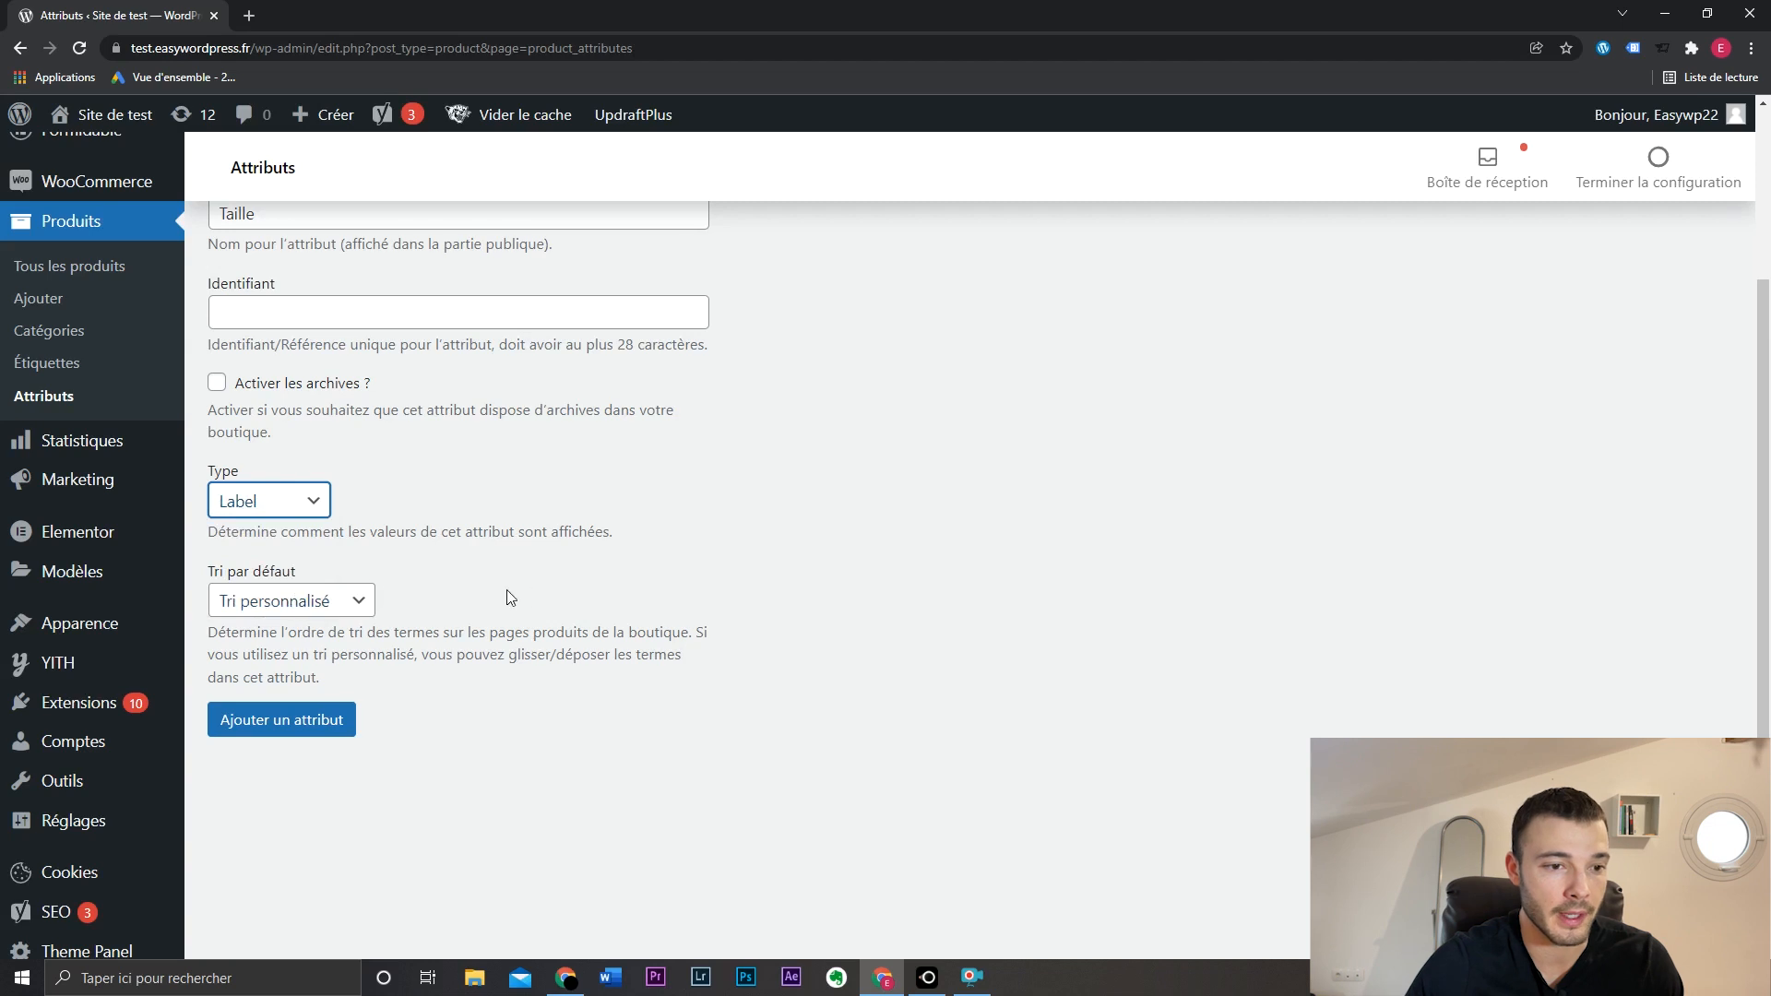
click(338, 725)
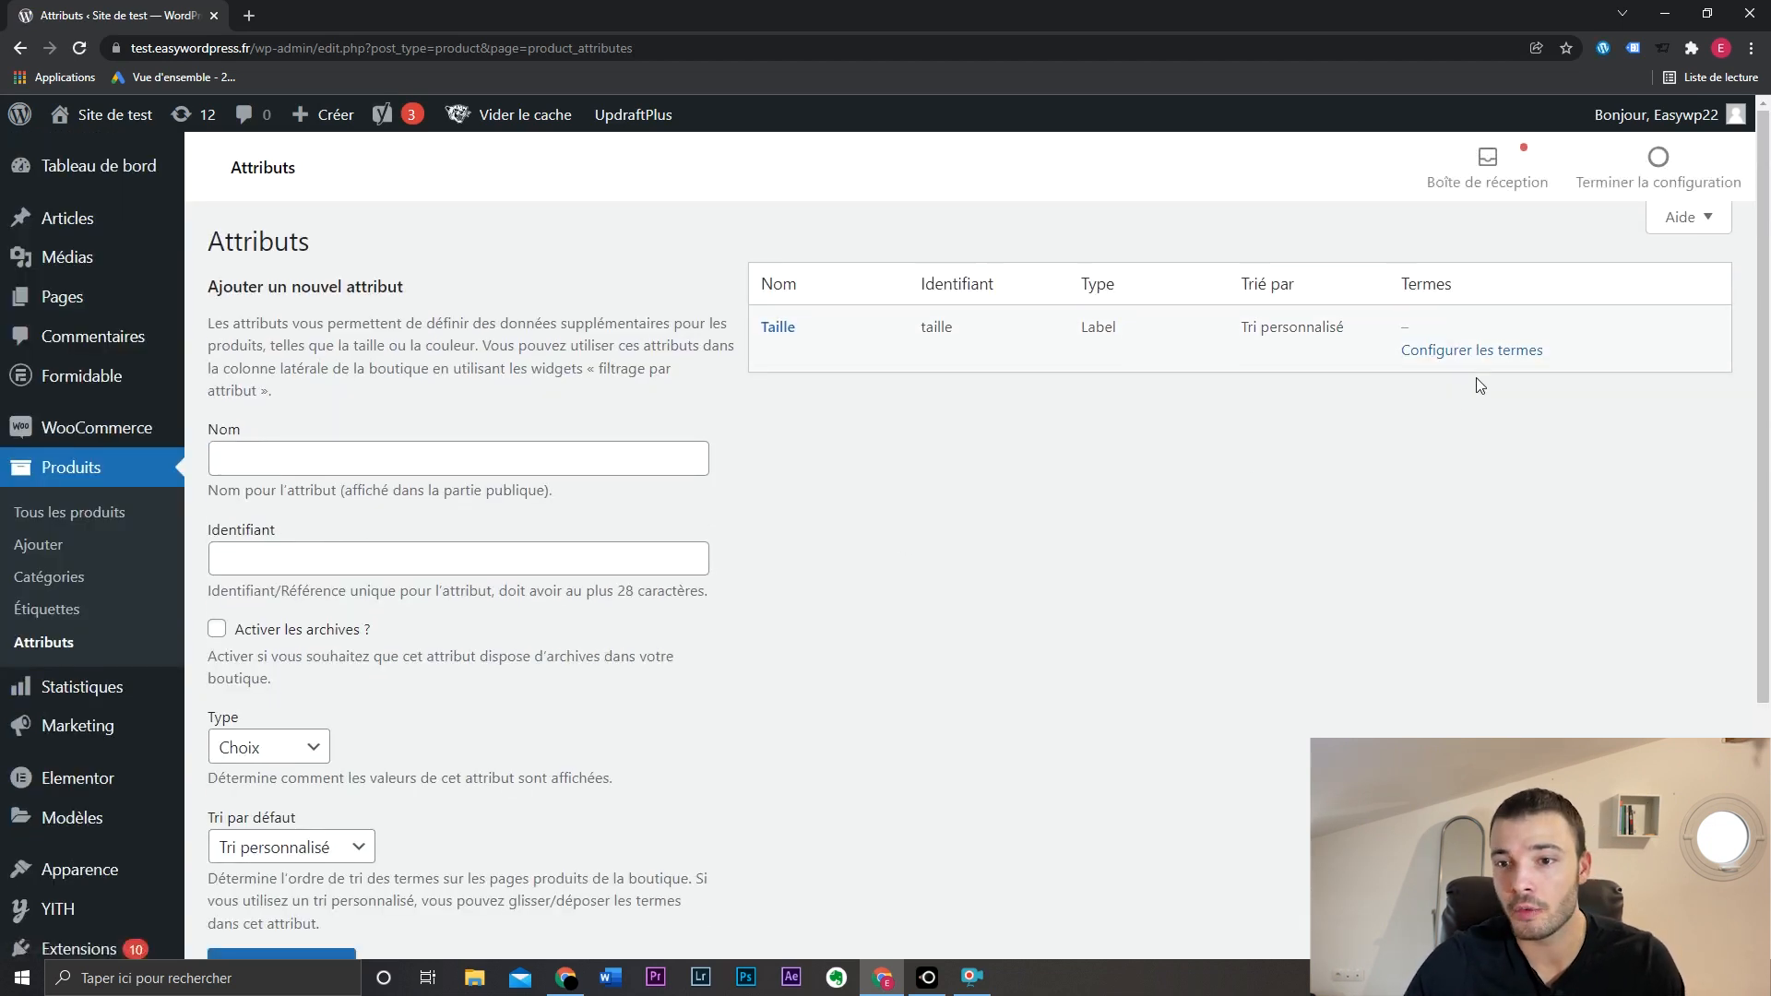
Step: Open the term configuration of the Taille attribute and add the term XS with the label XS
click(1480, 352)
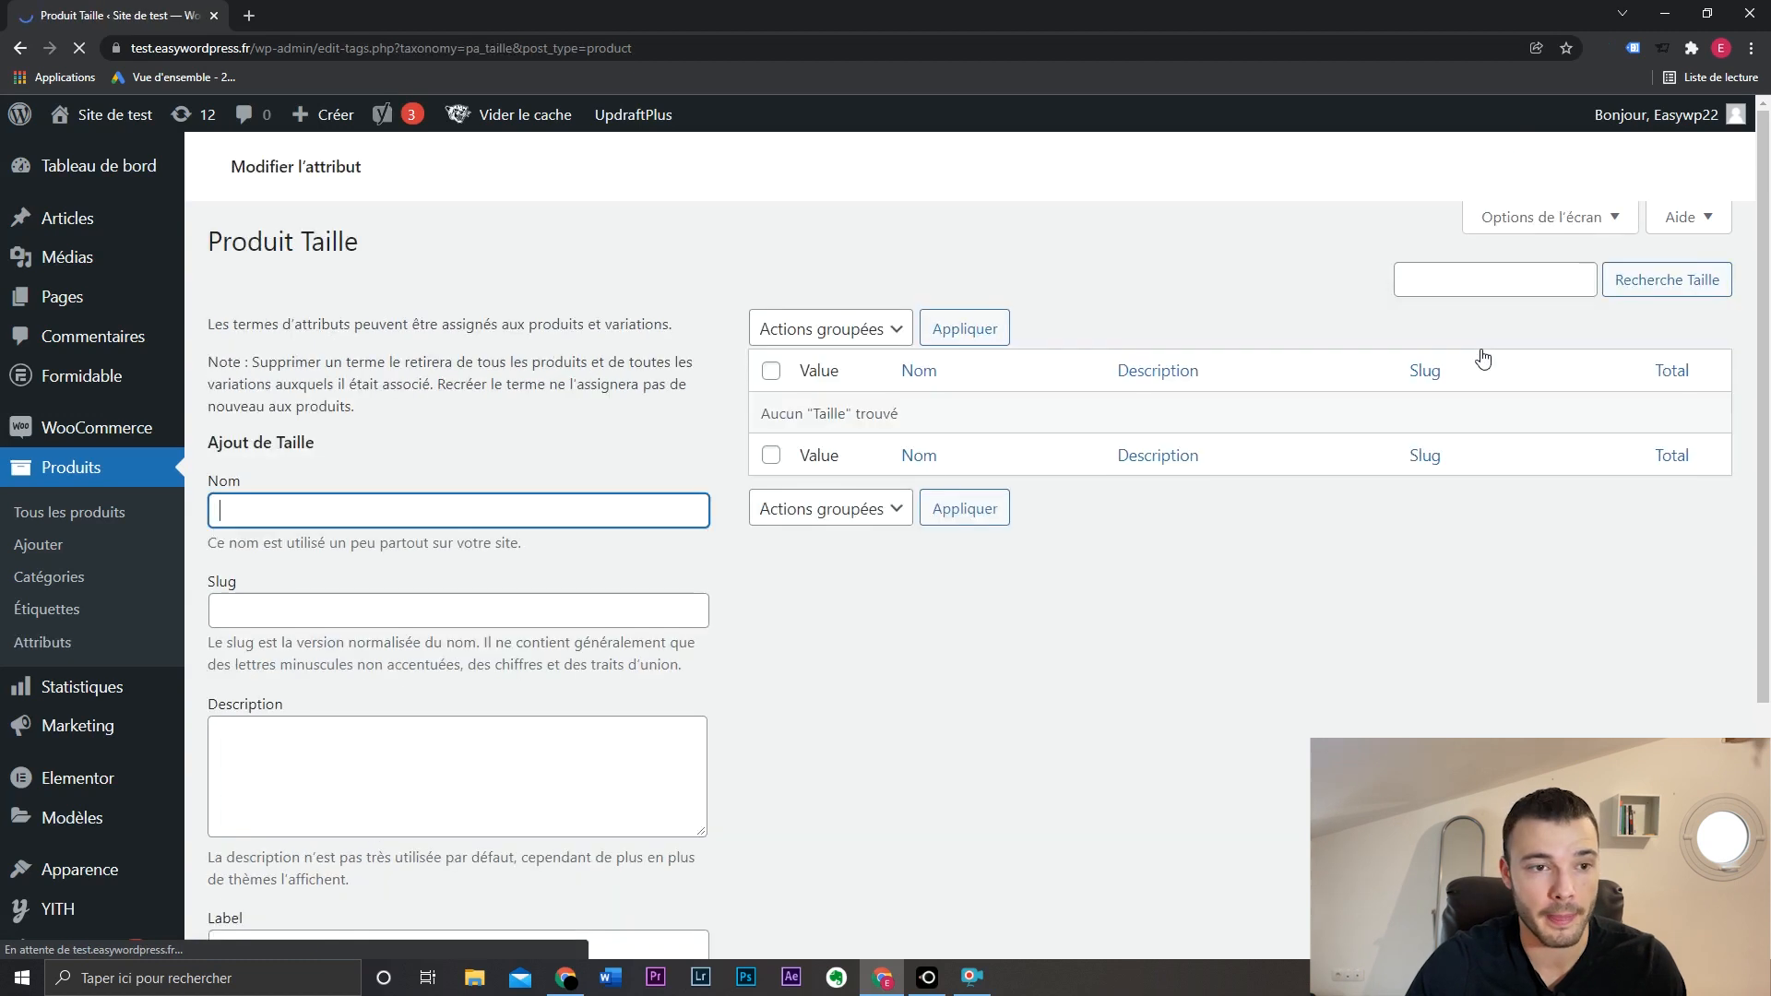
scroll(960, 643, down, 2)
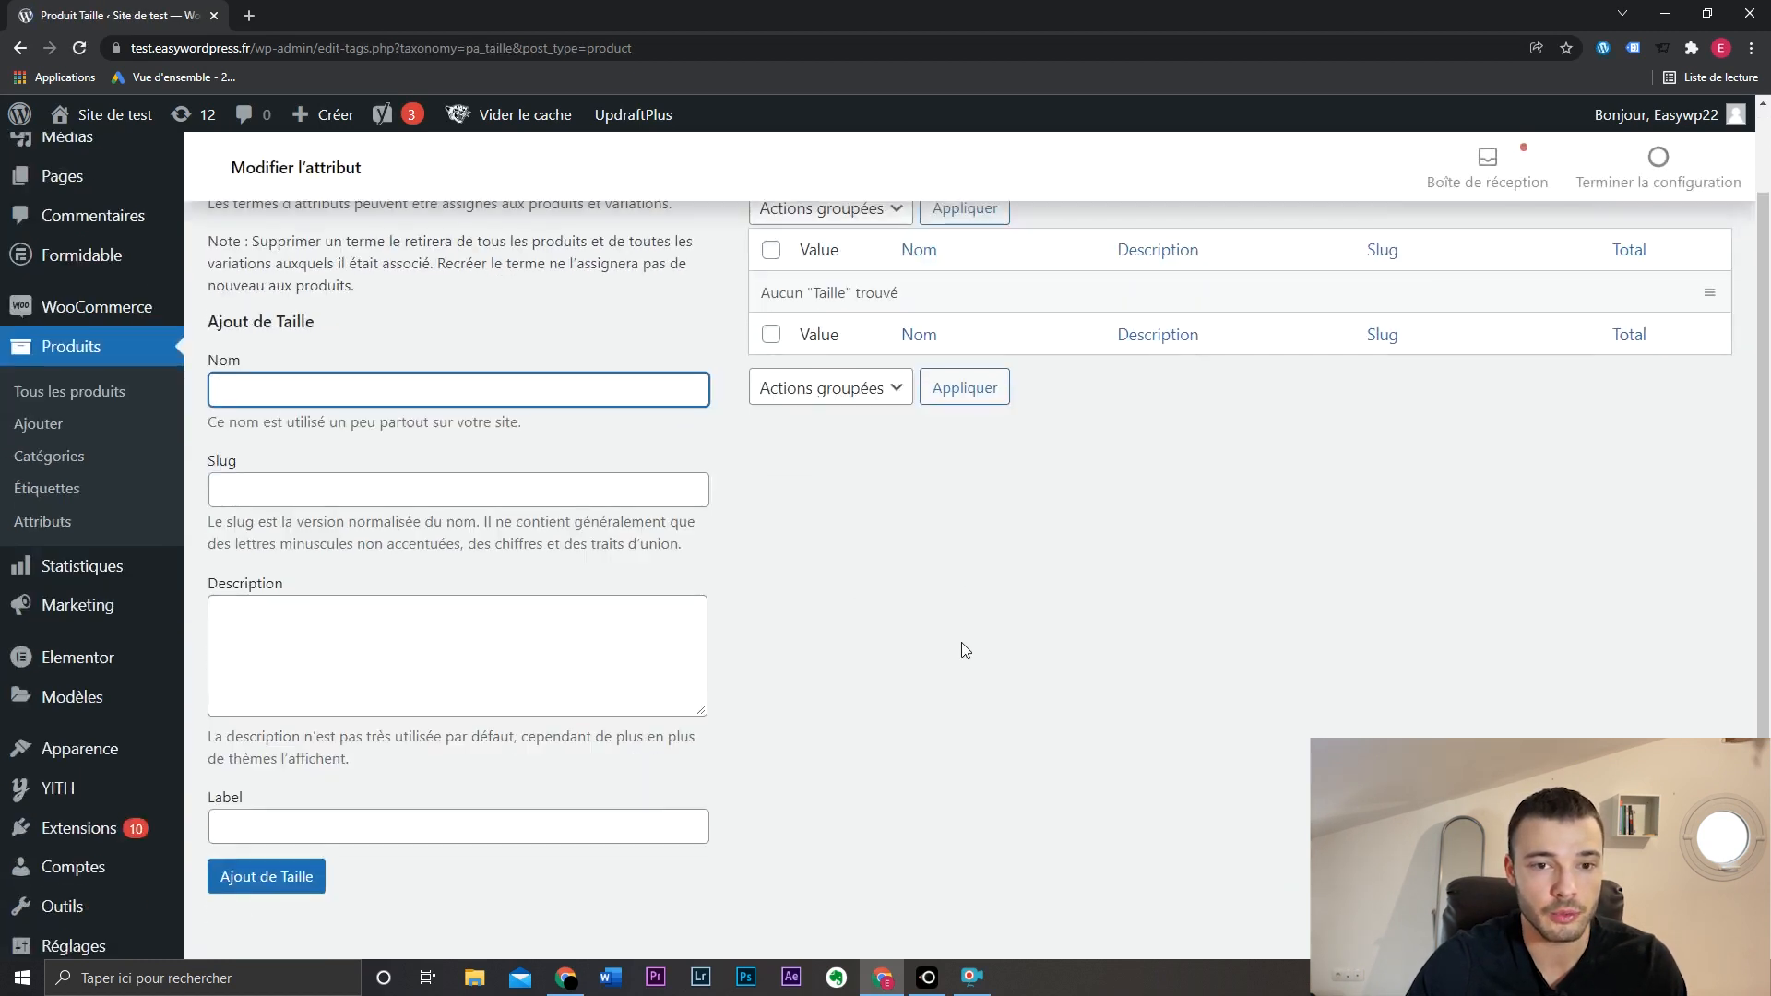
text(XS)
click(522, 818)
text(XS)
click(284, 877)
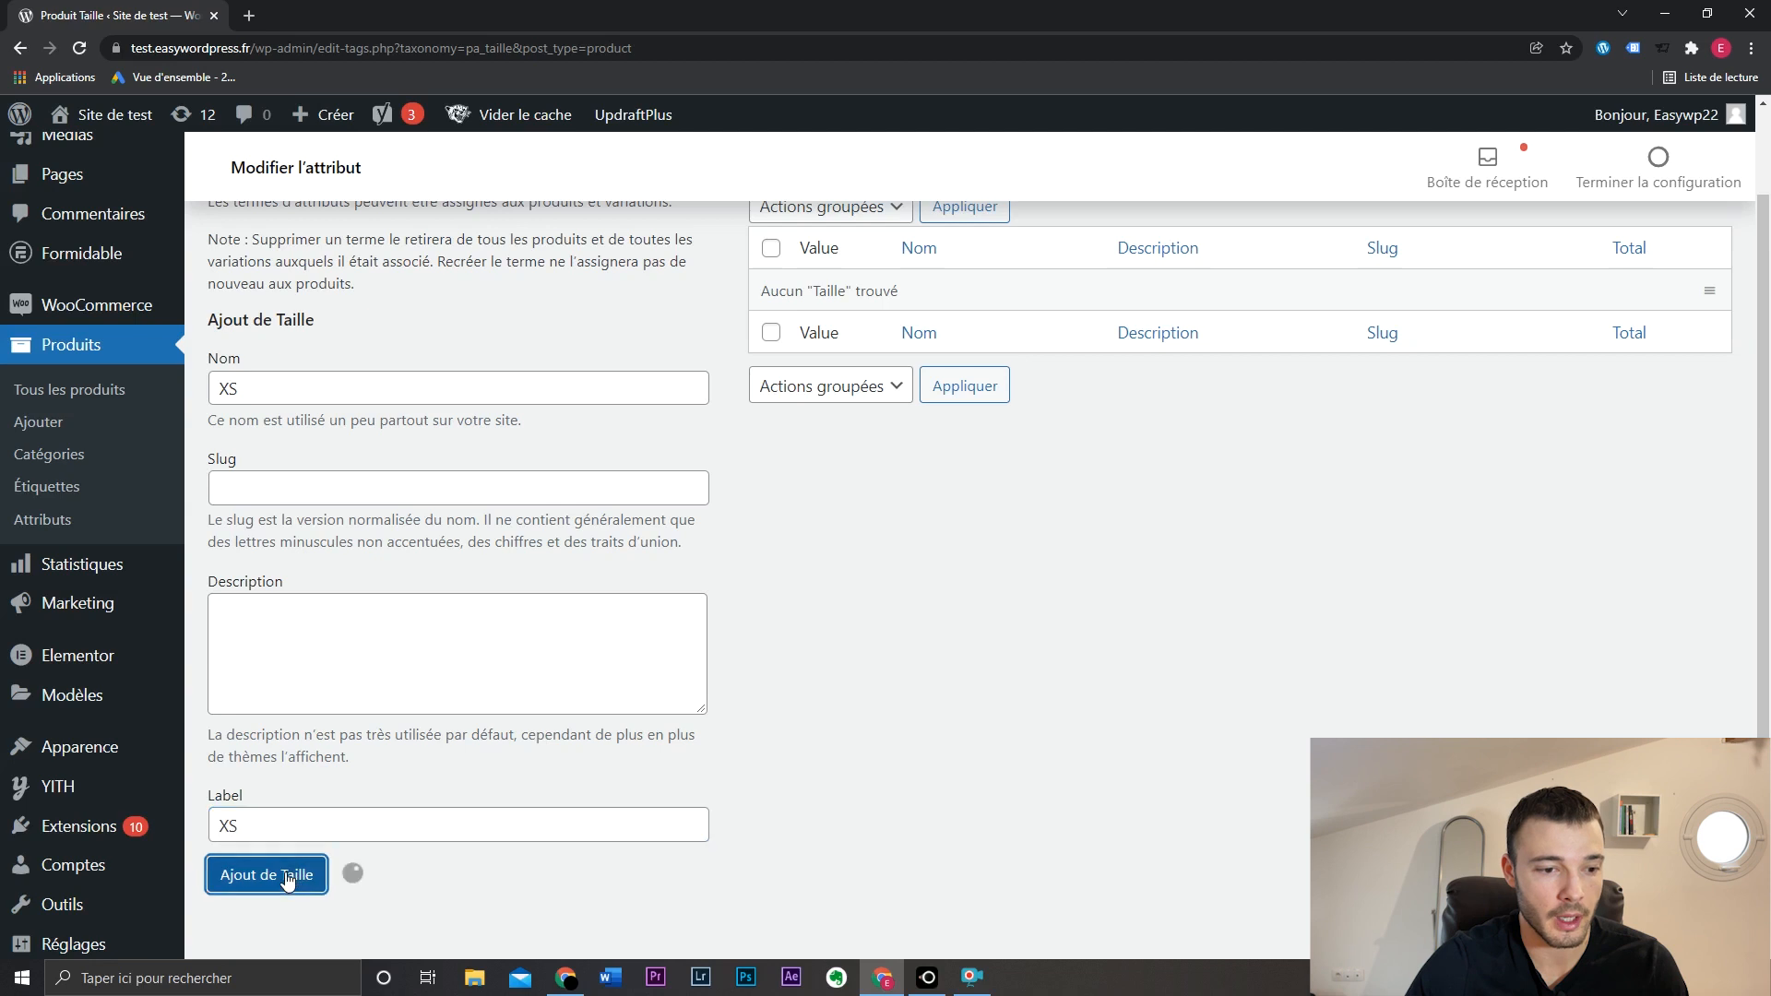
Step: Add the sizes S, M and L to the Taille attribute, each with a label matching its name
click(362, 406)
text(S)
key(Return)
text(M)
click(267, 875)
click(341, 381)
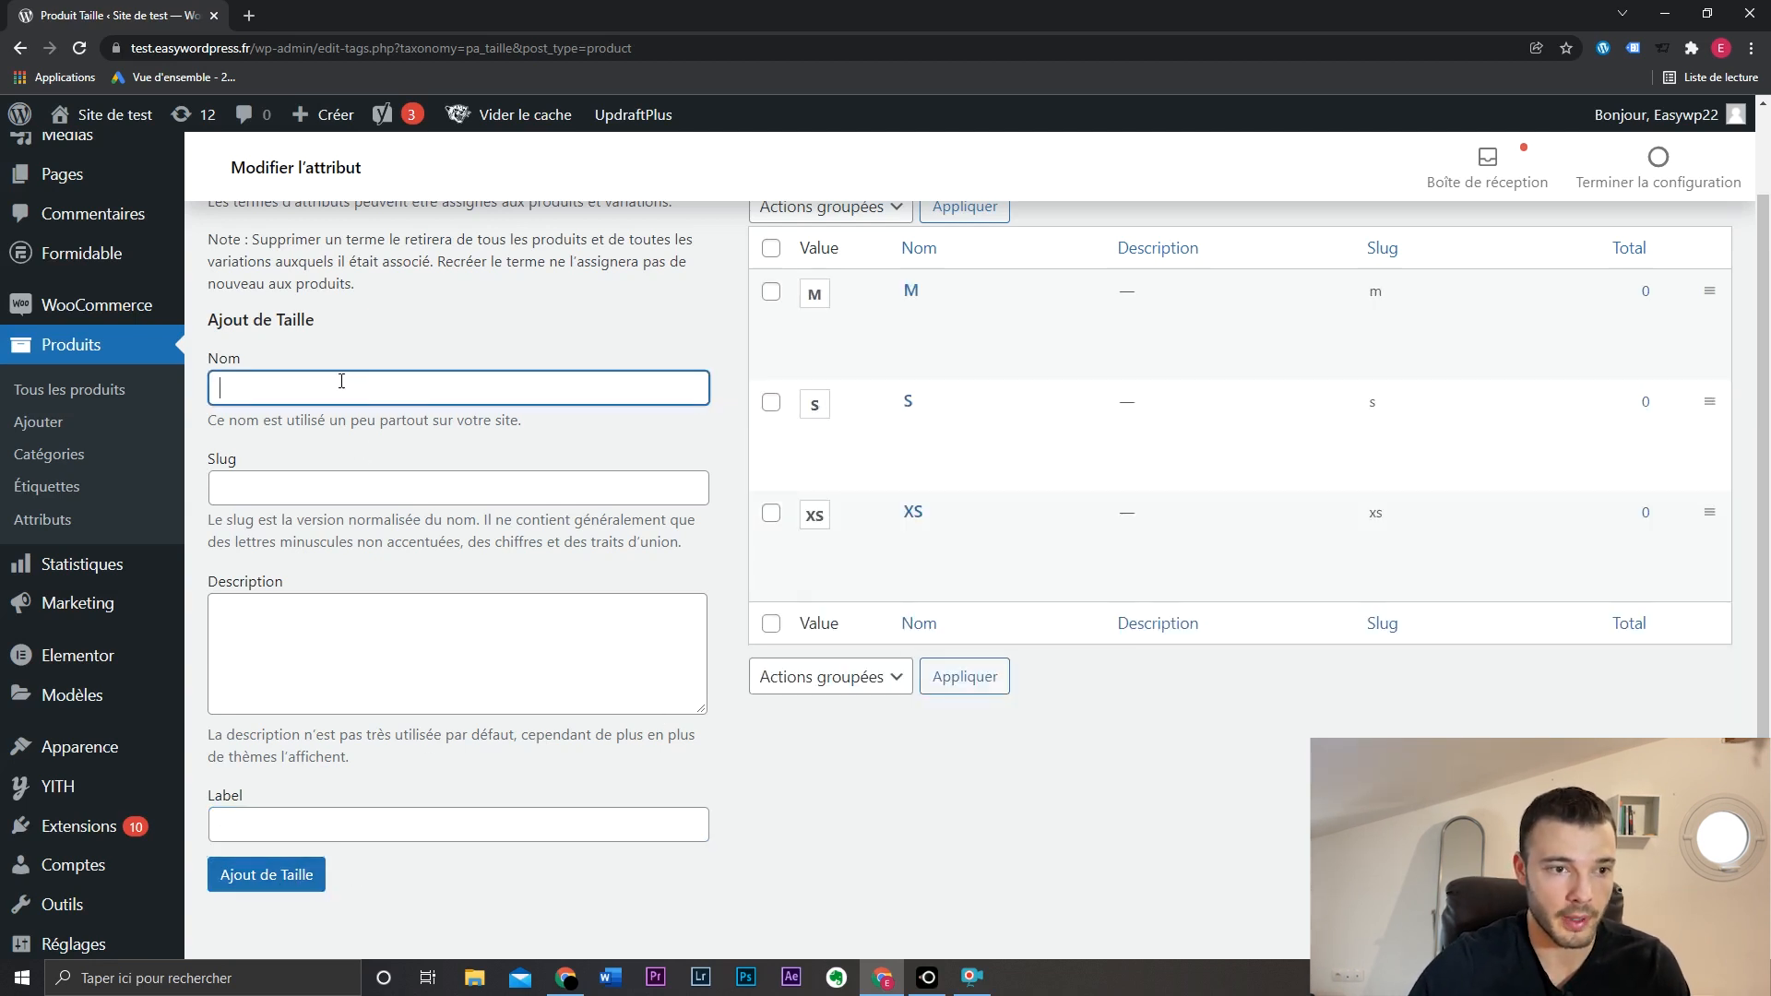
key(Return)
scroll(909, 535, up, 2)
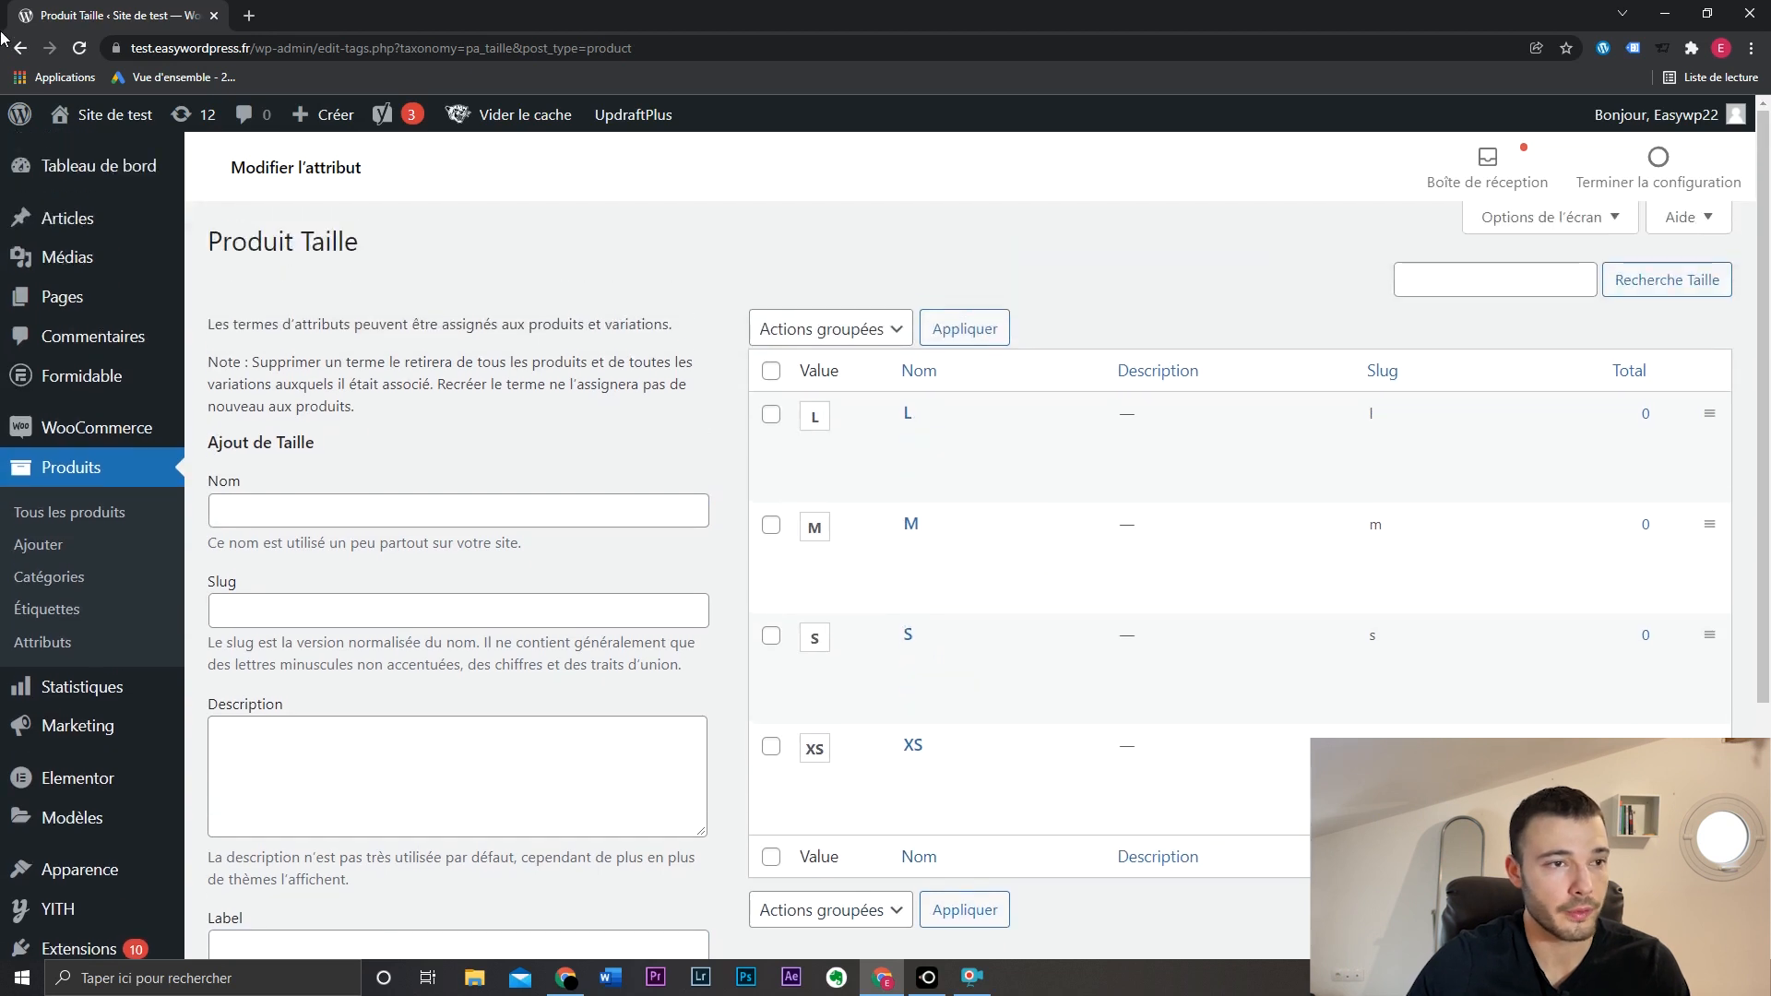
Step: Return to the product attributes and add an attribute named "Couleur" of type Colorpicker
click(26, 46)
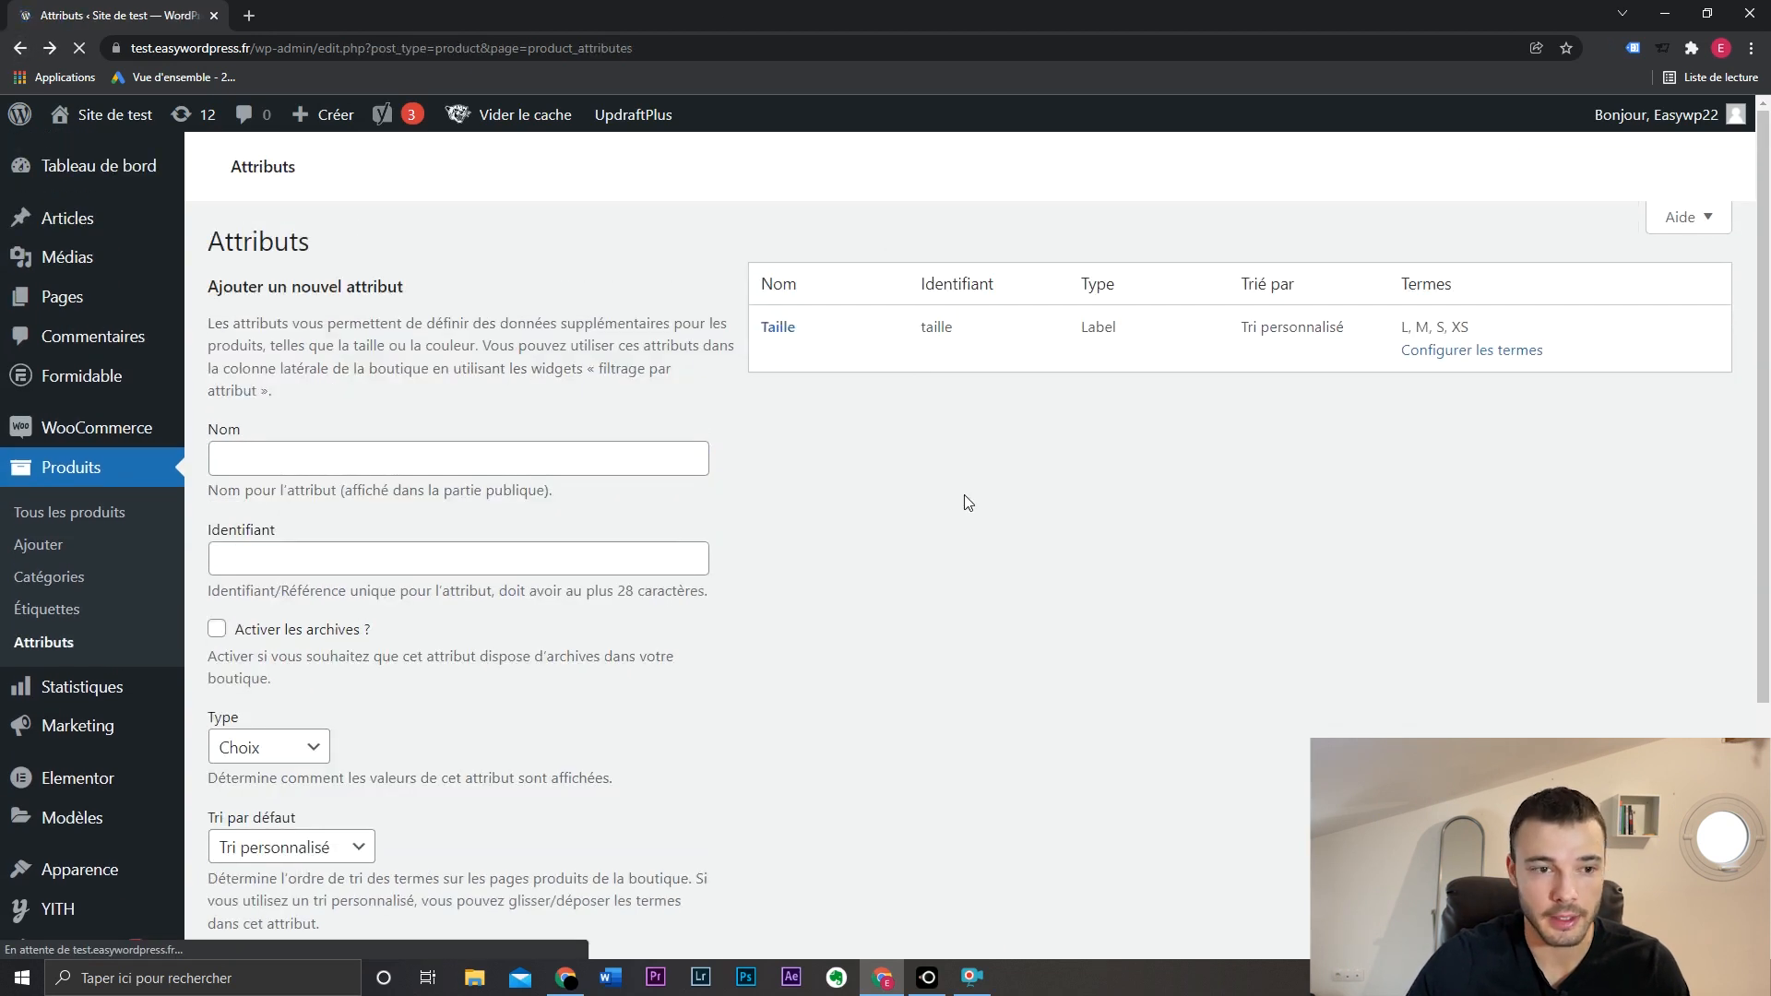
scroll(495, 407, down, 2)
click(490, 341)
text(Couleur)
click(304, 622)
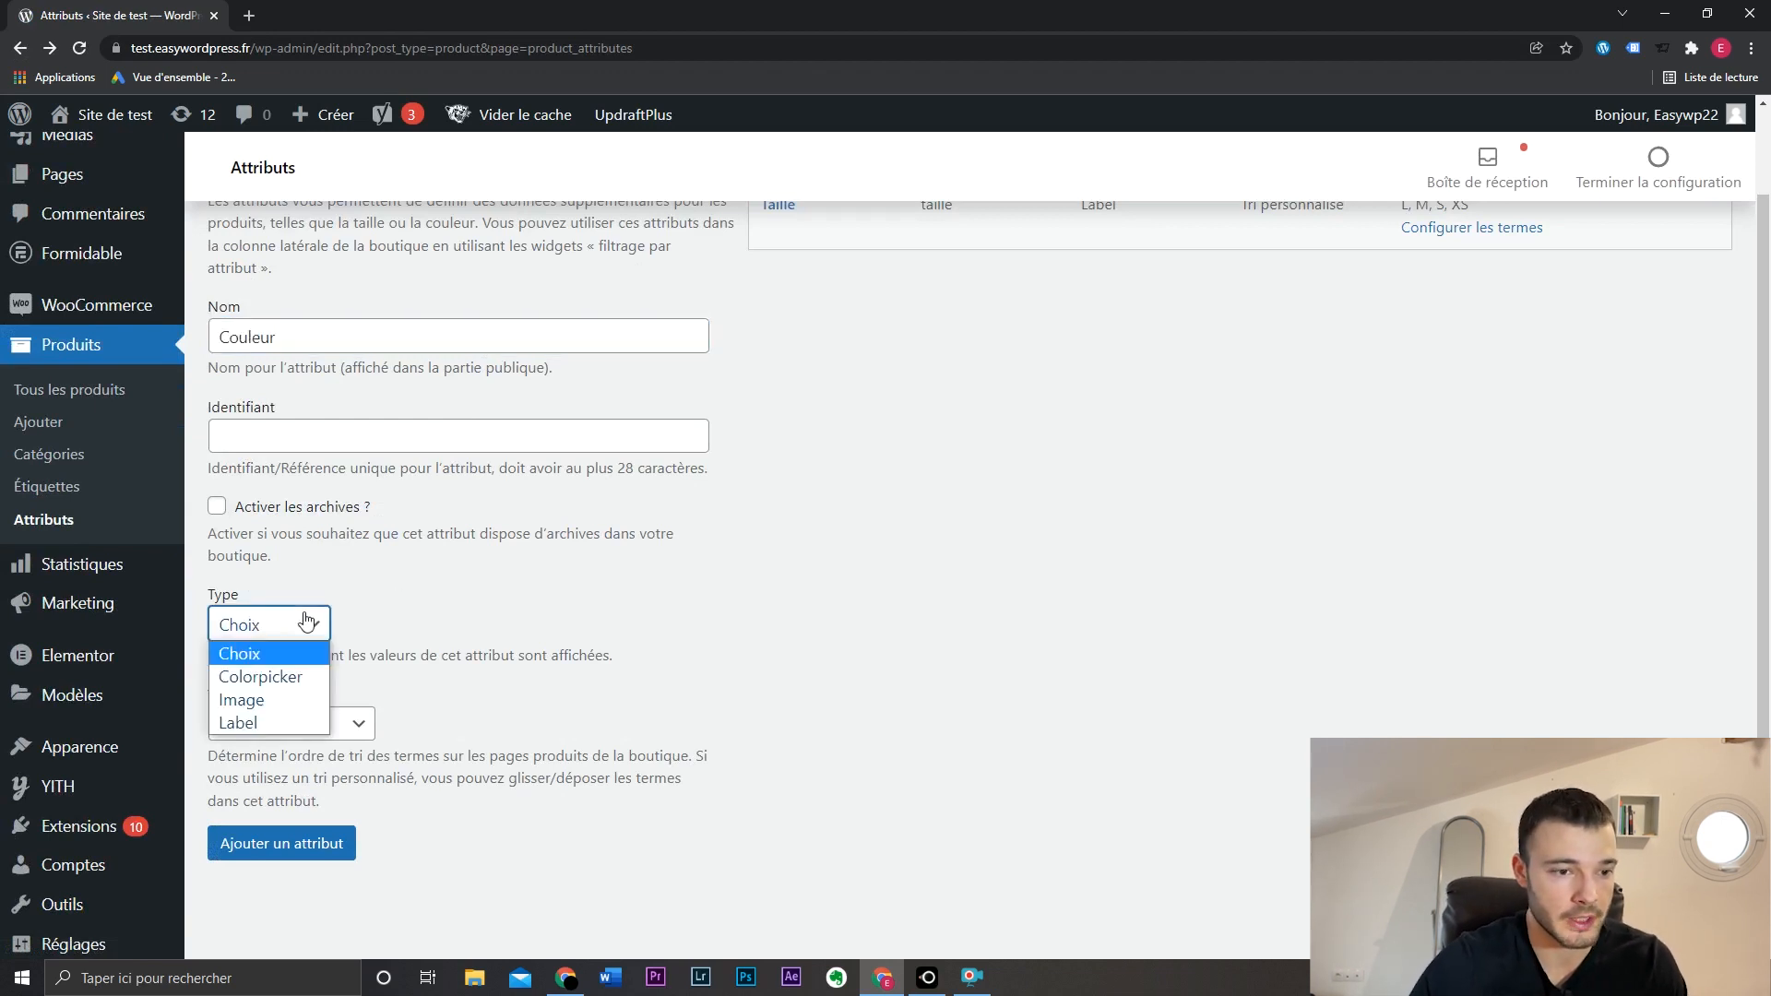
click(305, 679)
click(334, 844)
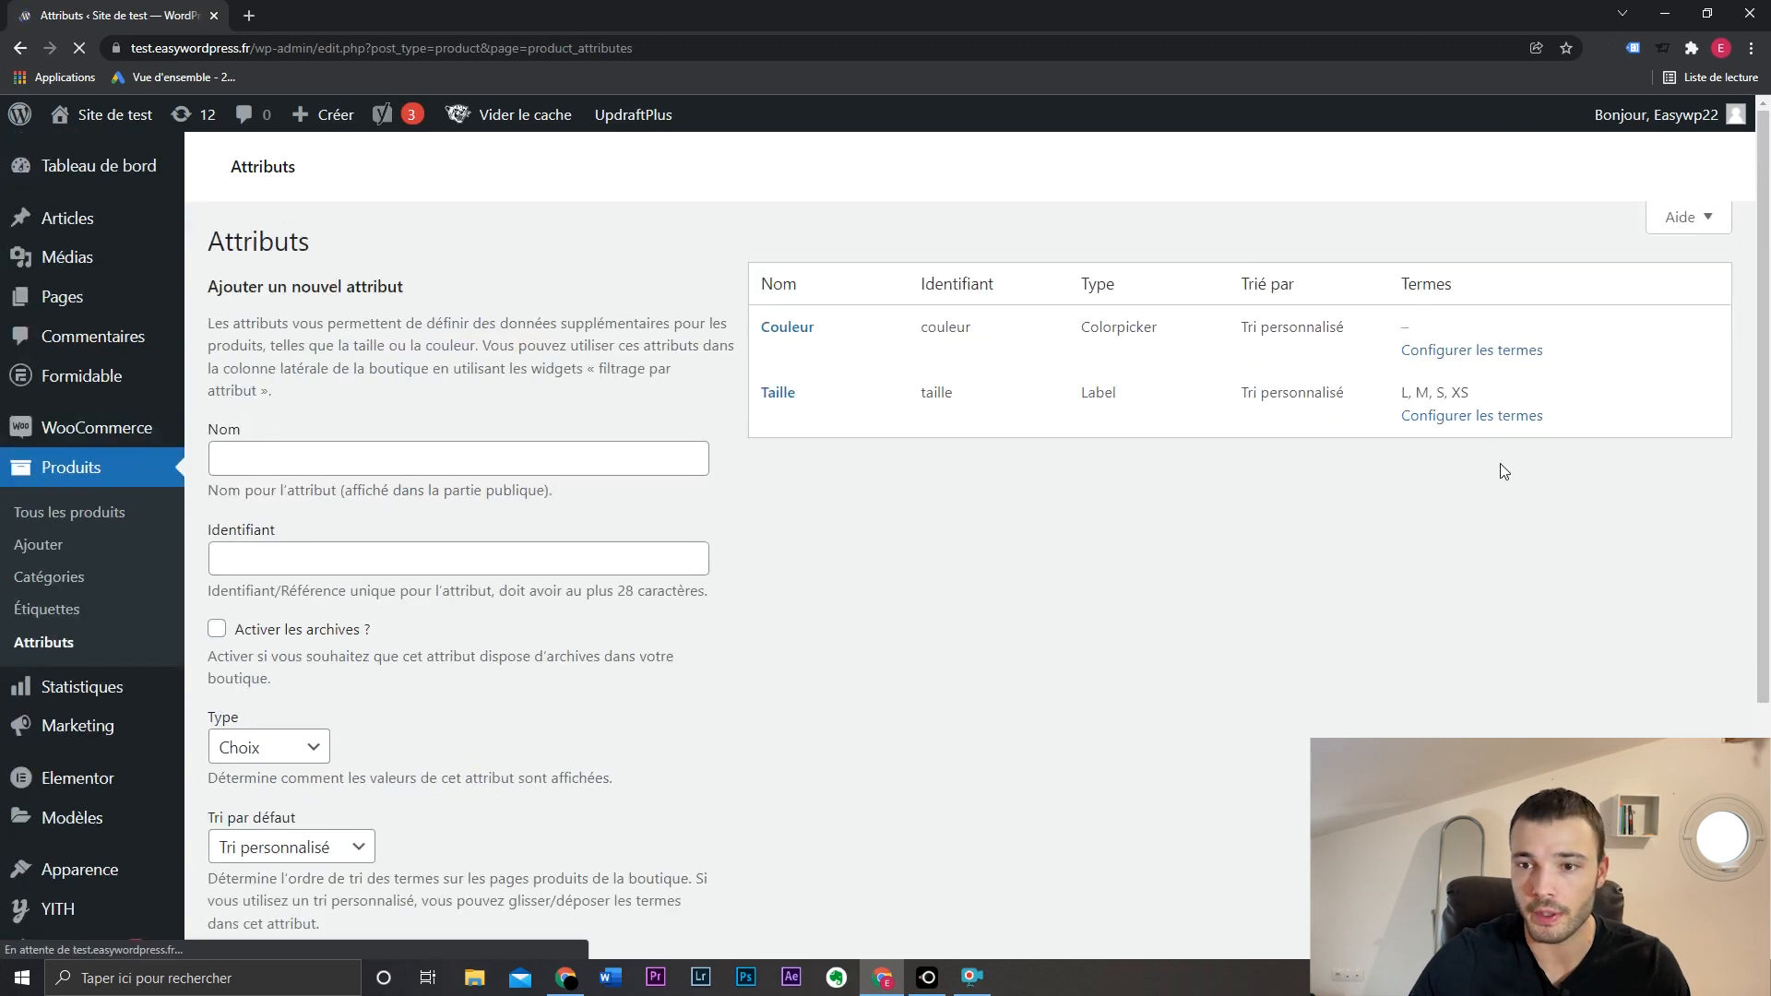
Step: Open the term configuration of the Couleur attribute and add the term "Rouge" with the preset red colour
click(1471, 350)
text(Rouge)
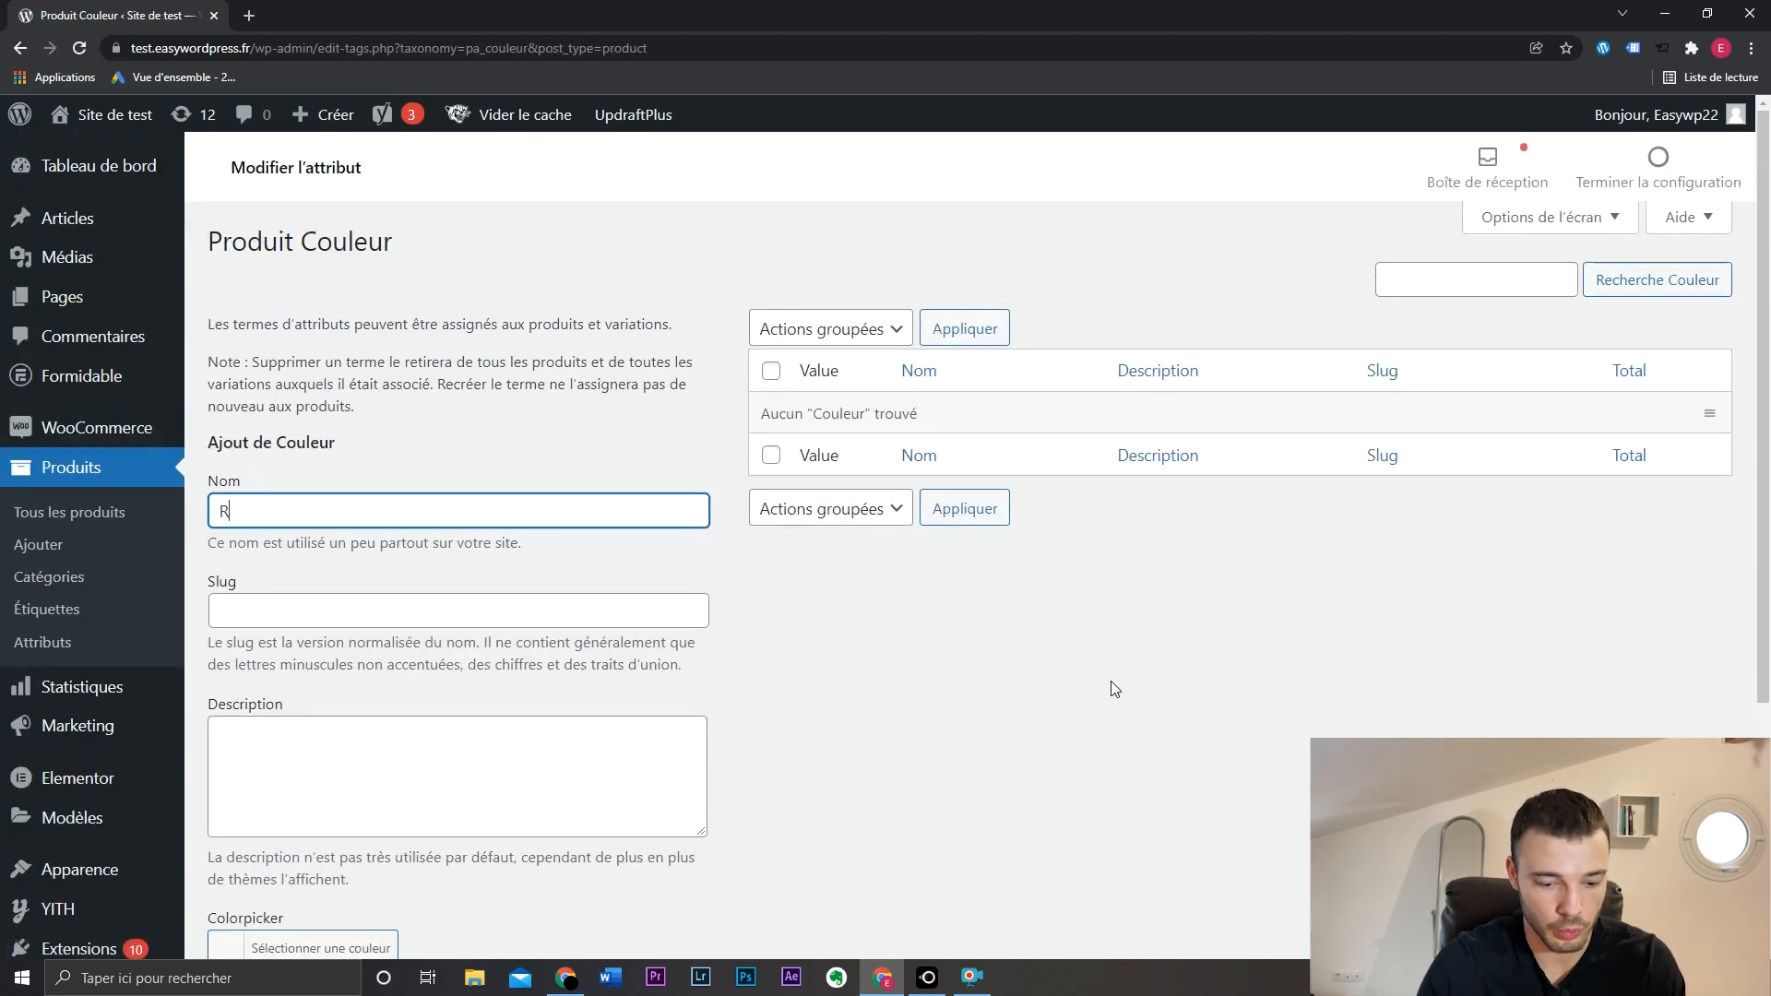
scroll(822, 562, down, 4)
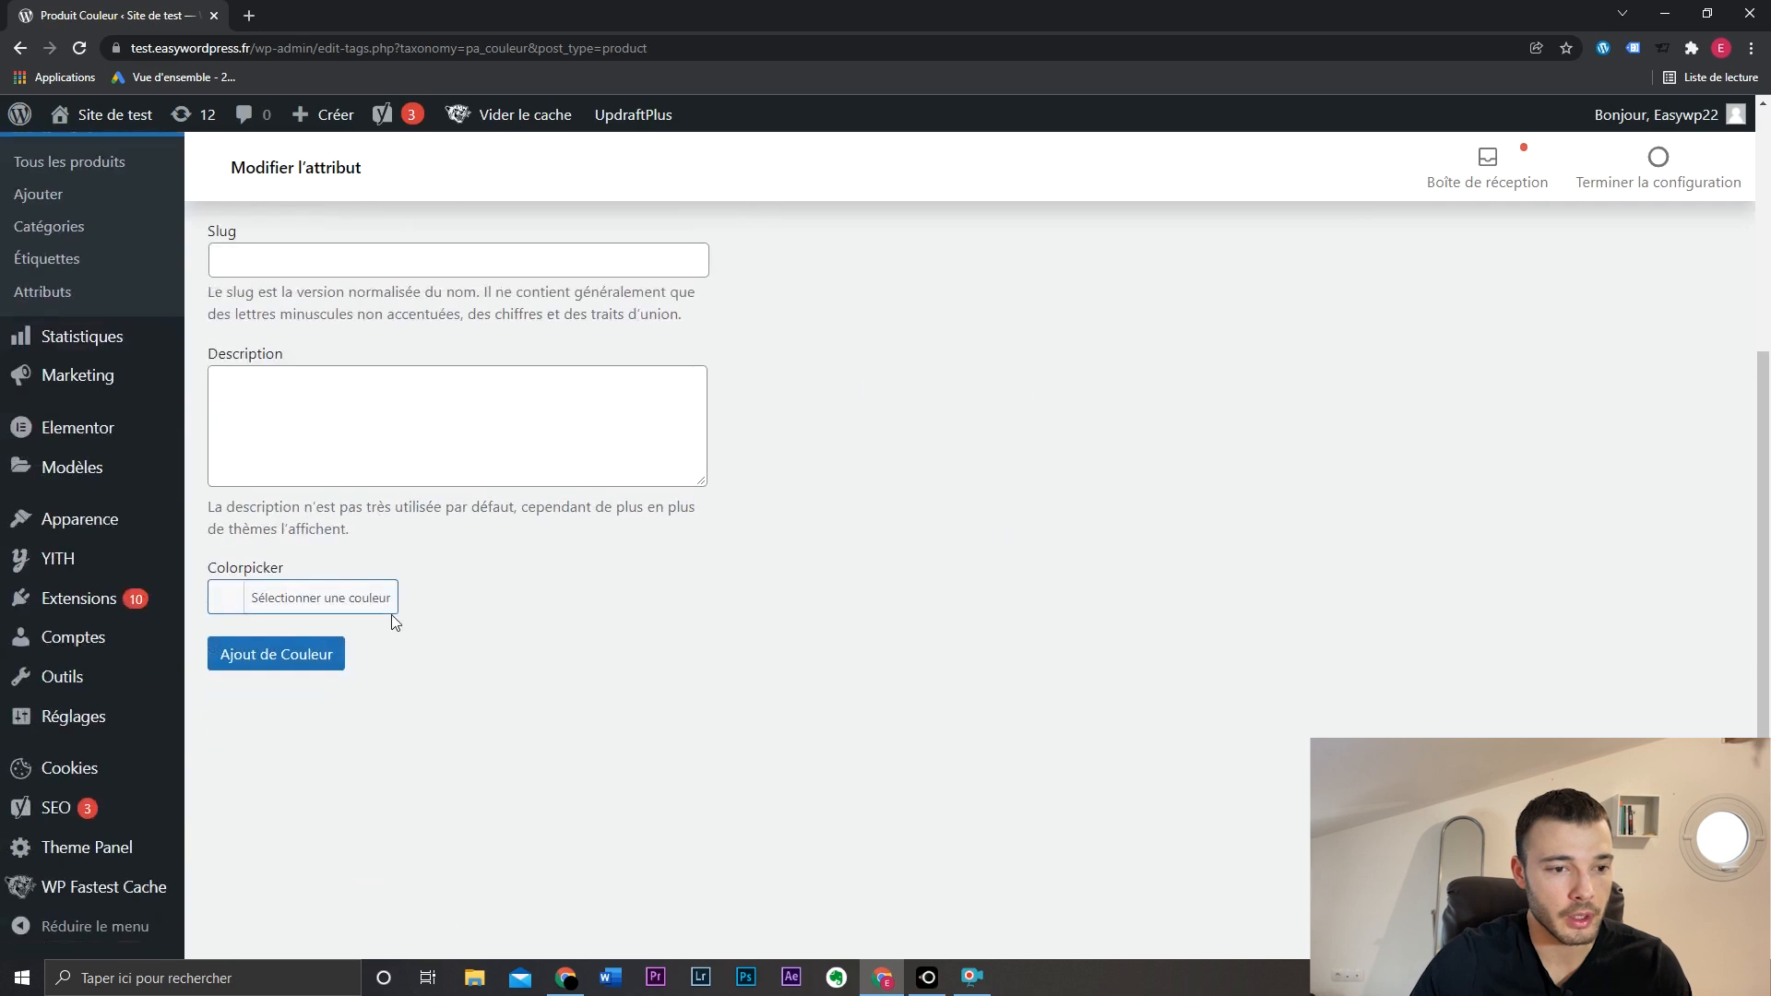
click(293, 599)
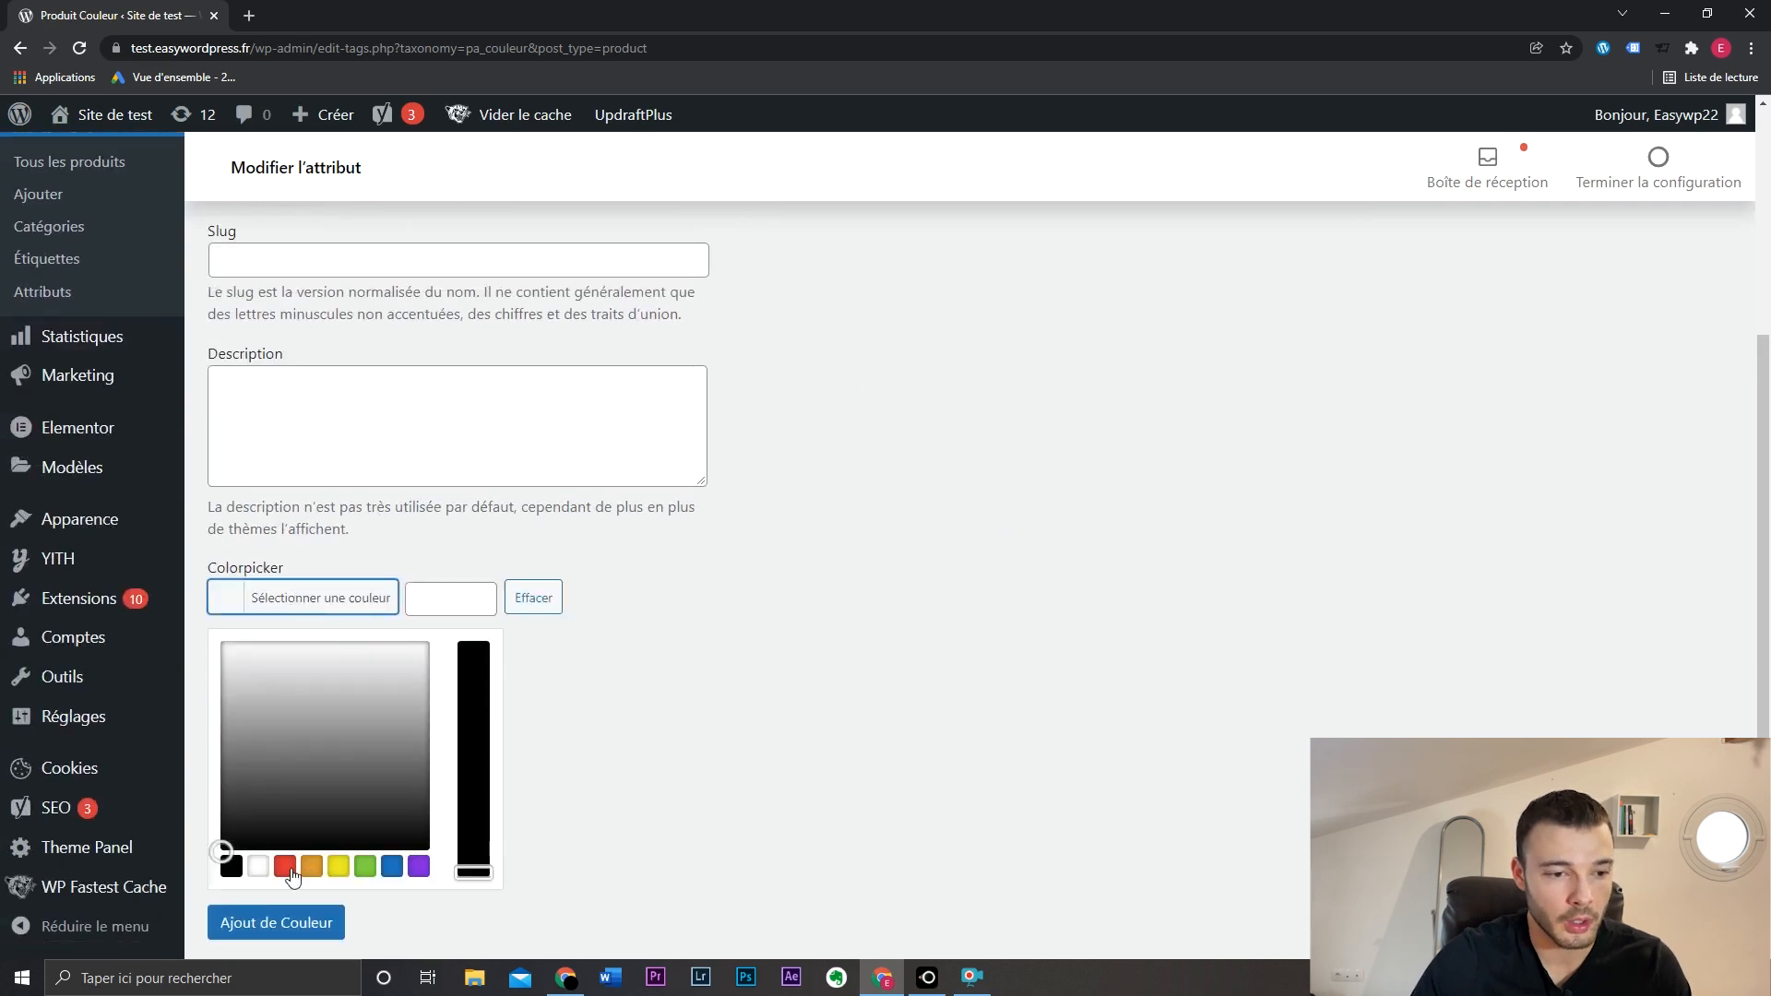
click(290, 870)
click(297, 921)
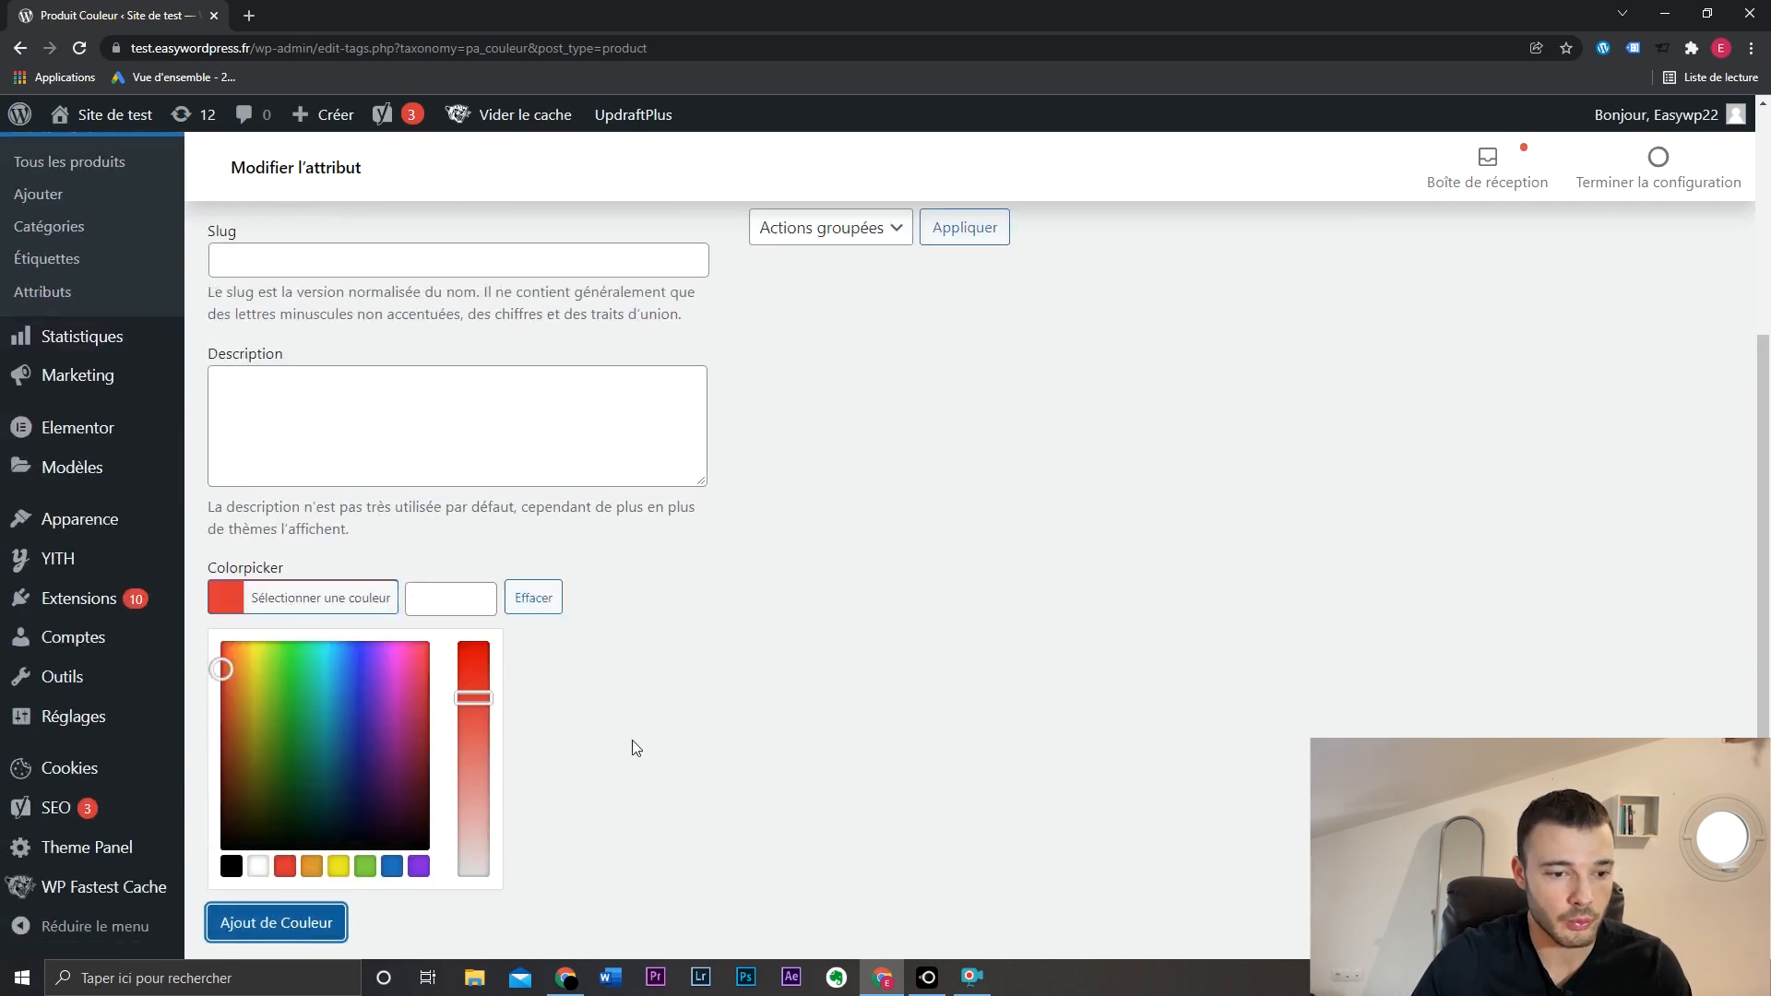
Step: Add the term "Bleu" to the Couleur attribute with the dark blue colour #054d84
scroll(764, 611, up, 4)
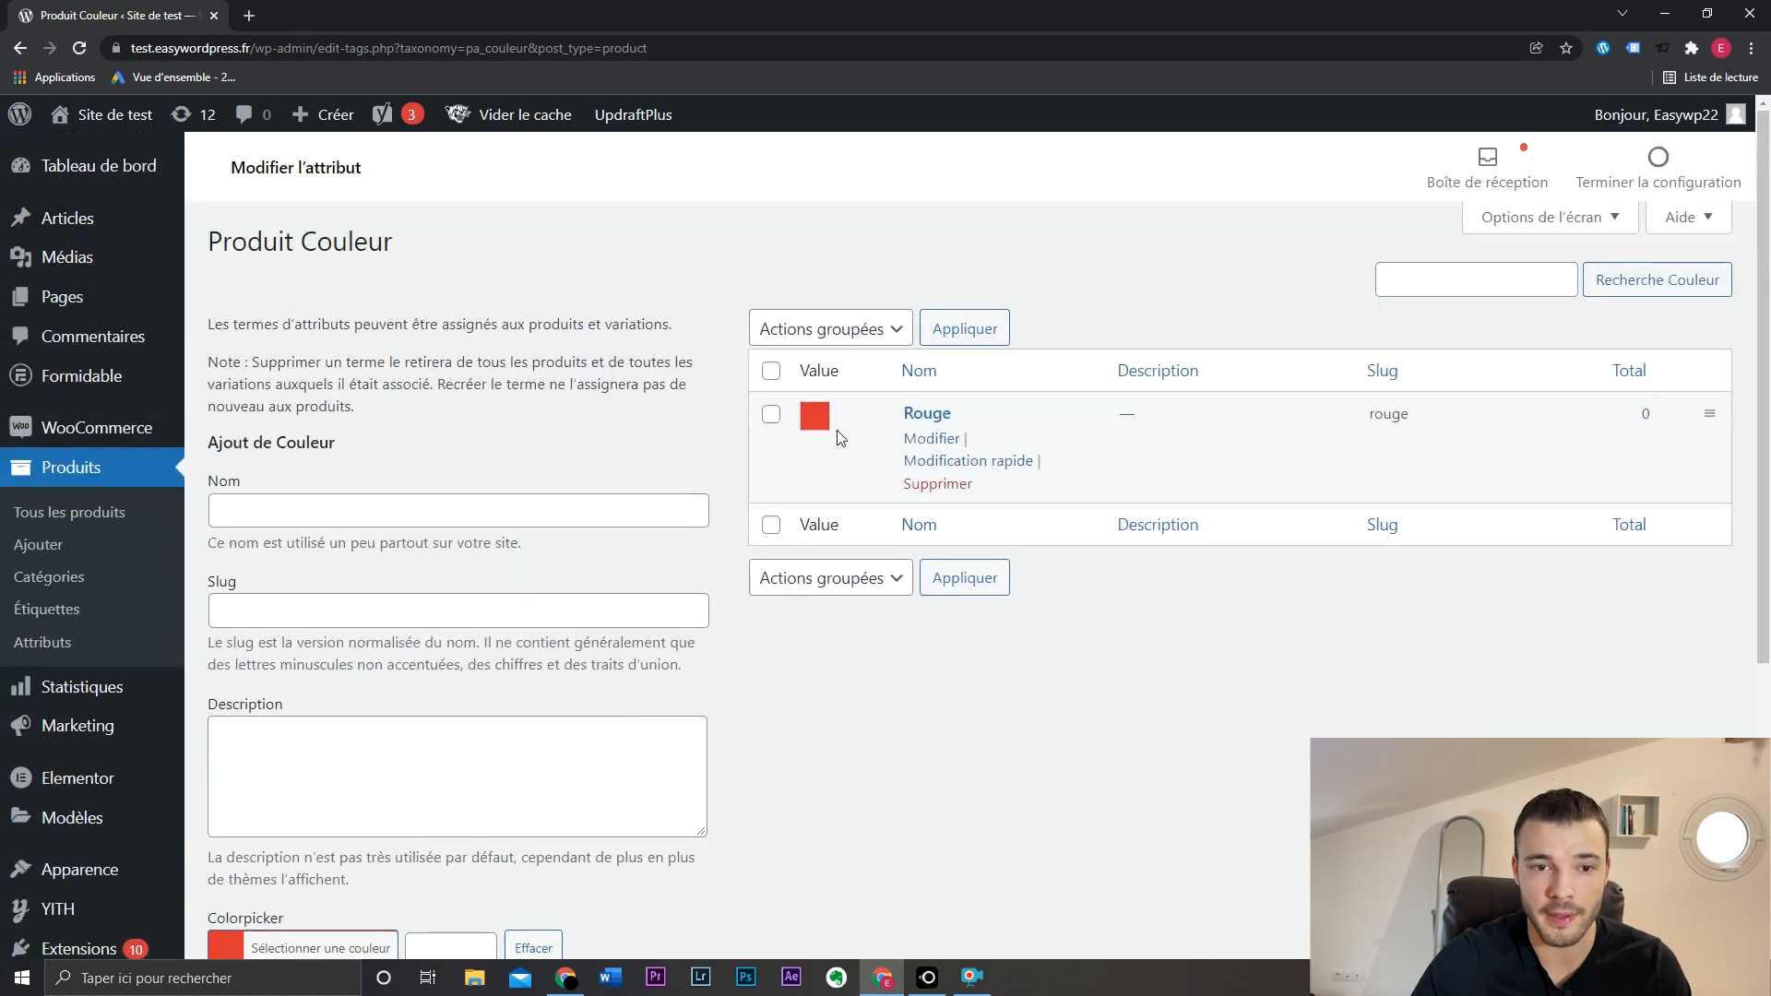
click(565, 514)
text(Bleu)
scroll(565, 521, down, 3)
click(376, 703)
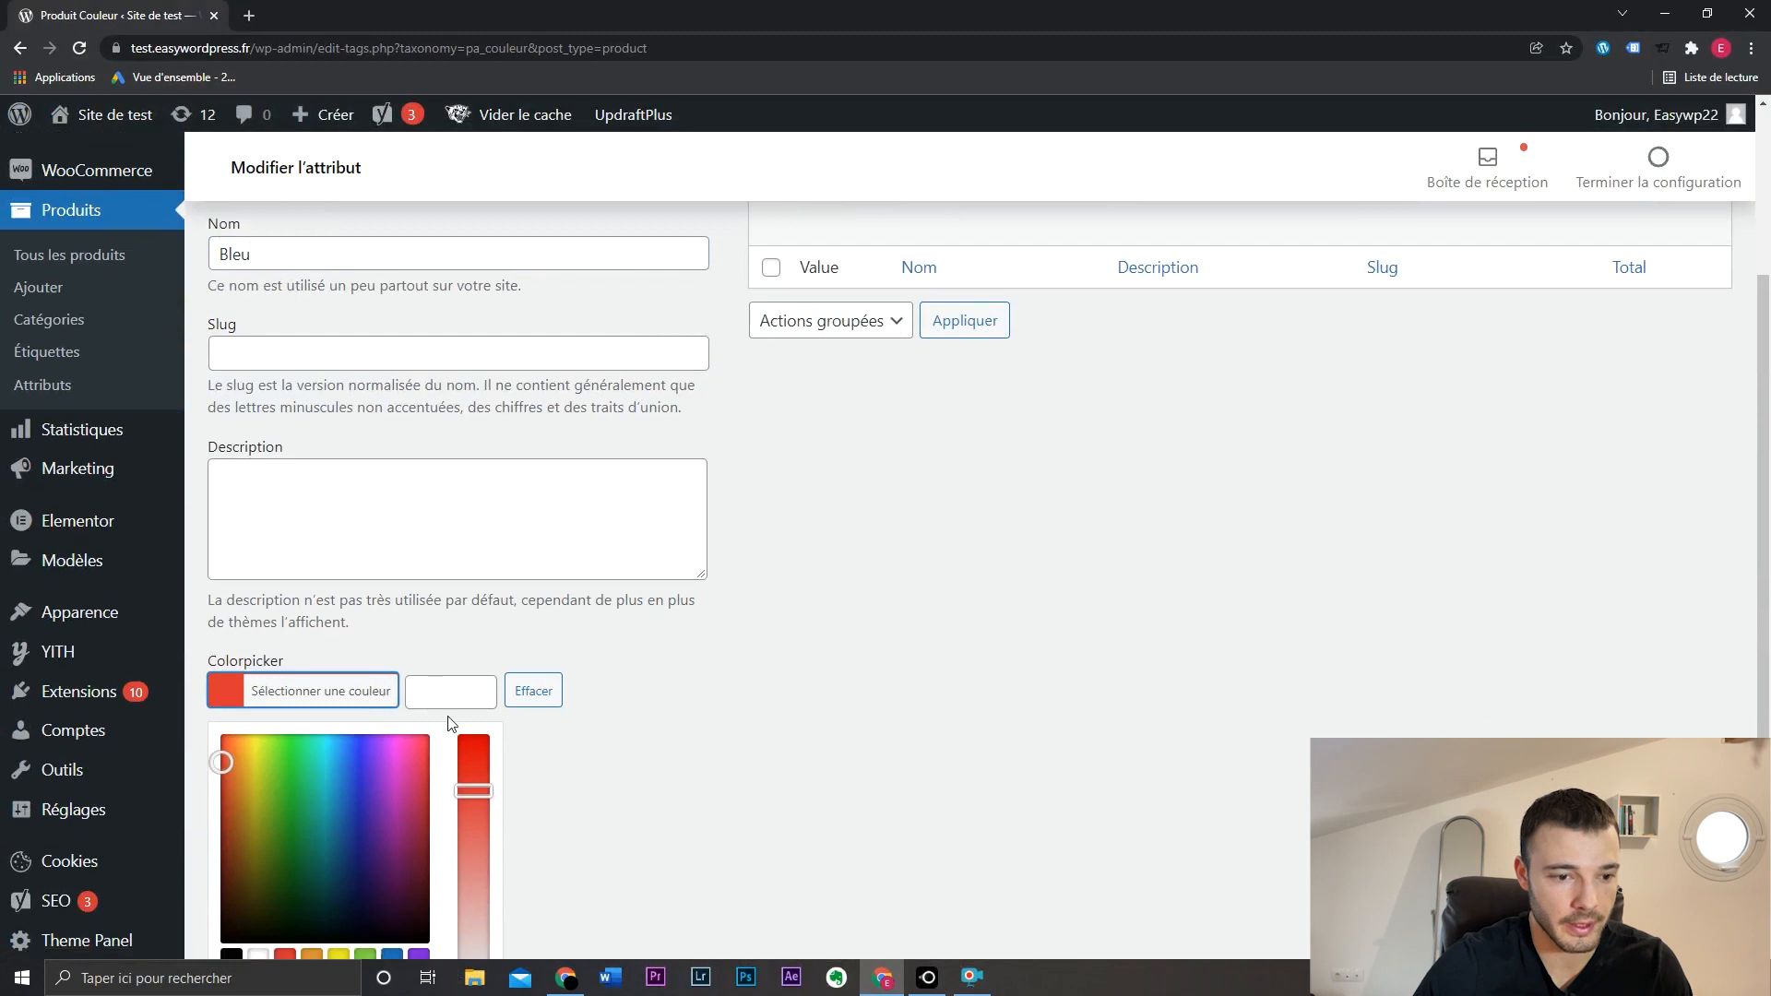
scroll(452, 724, down, 2)
click(387, 782)
drag(344, 608, 342, 653)
click(343, 819)
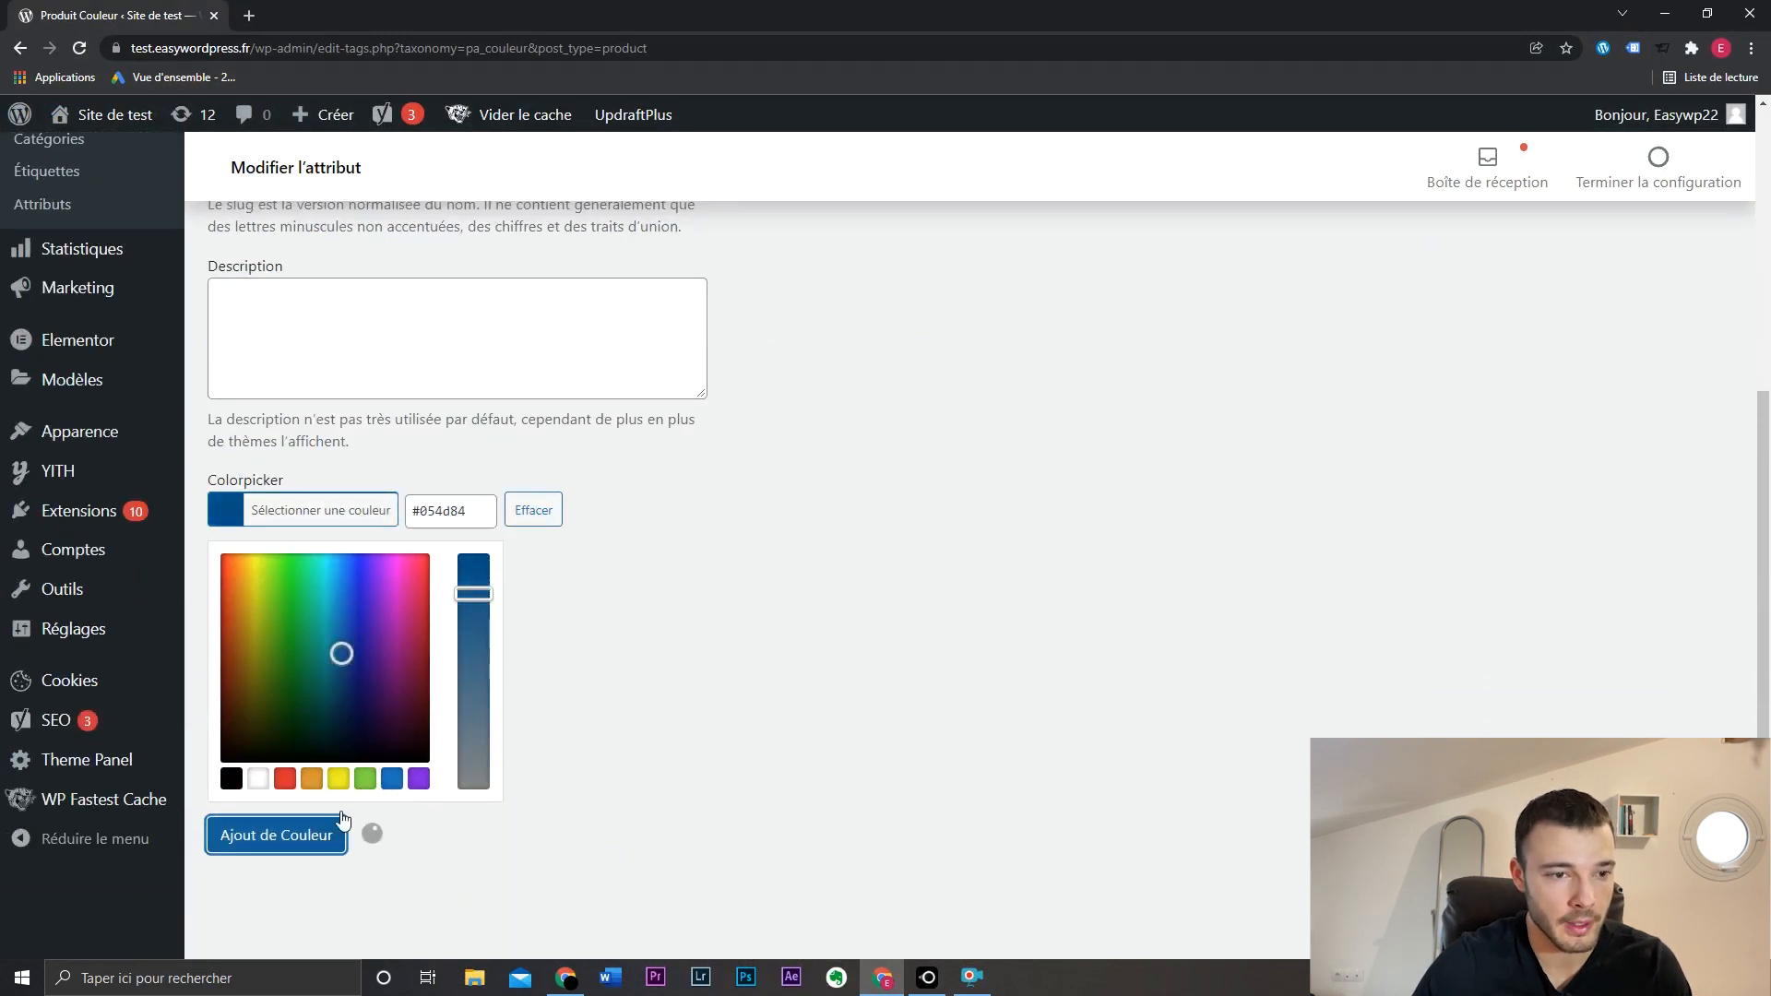
Step: Add the term "Vert" to the Couleur attribute with the preset green colour #81d742
text(Vert)
scroll(402, 461, down, 4)
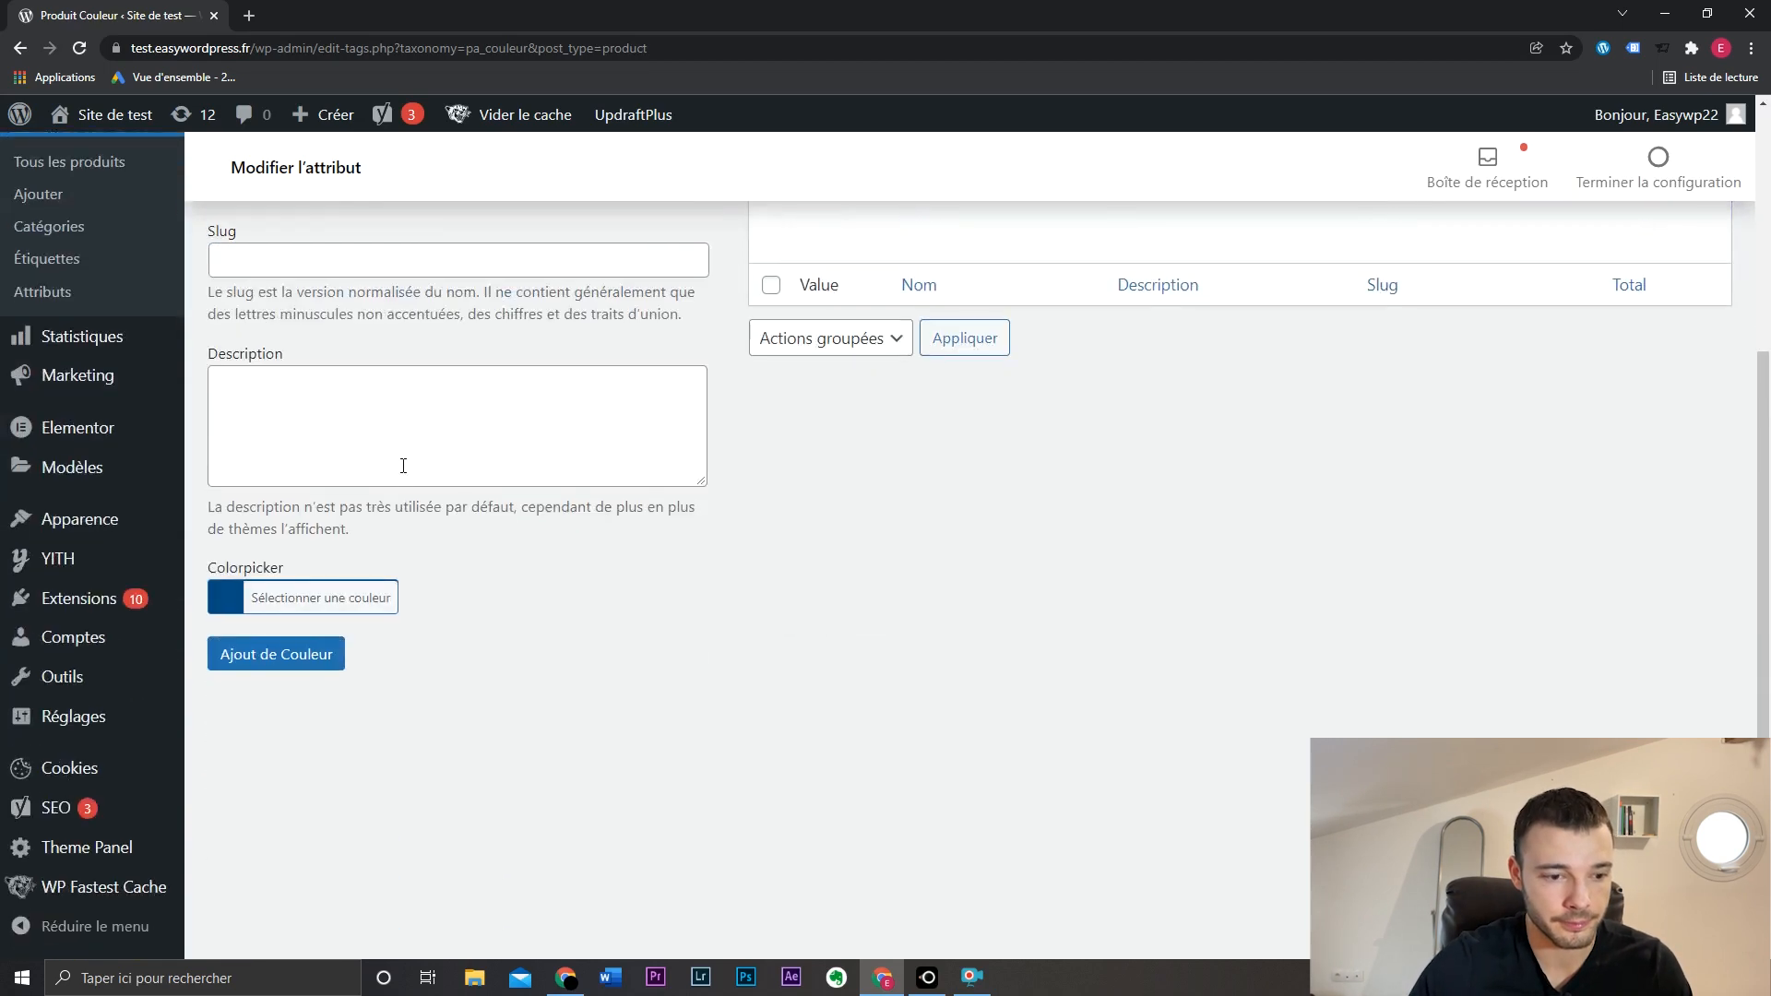
click(367, 600)
click(363, 869)
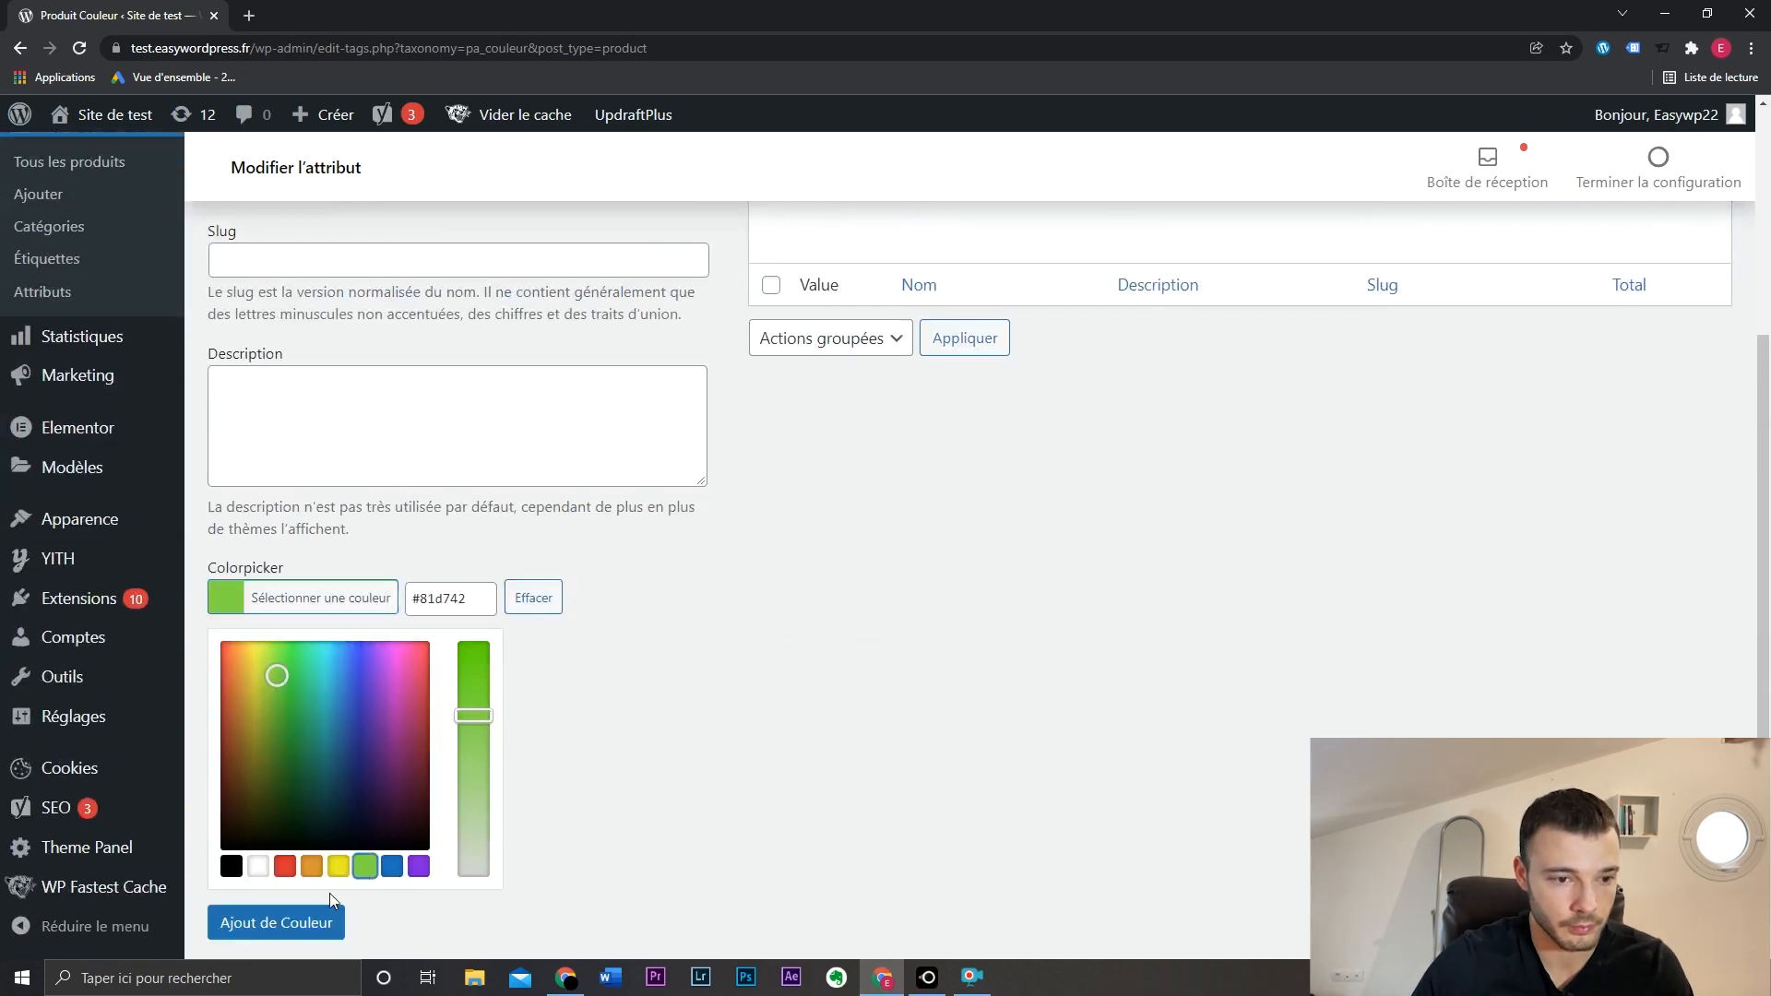
click(309, 922)
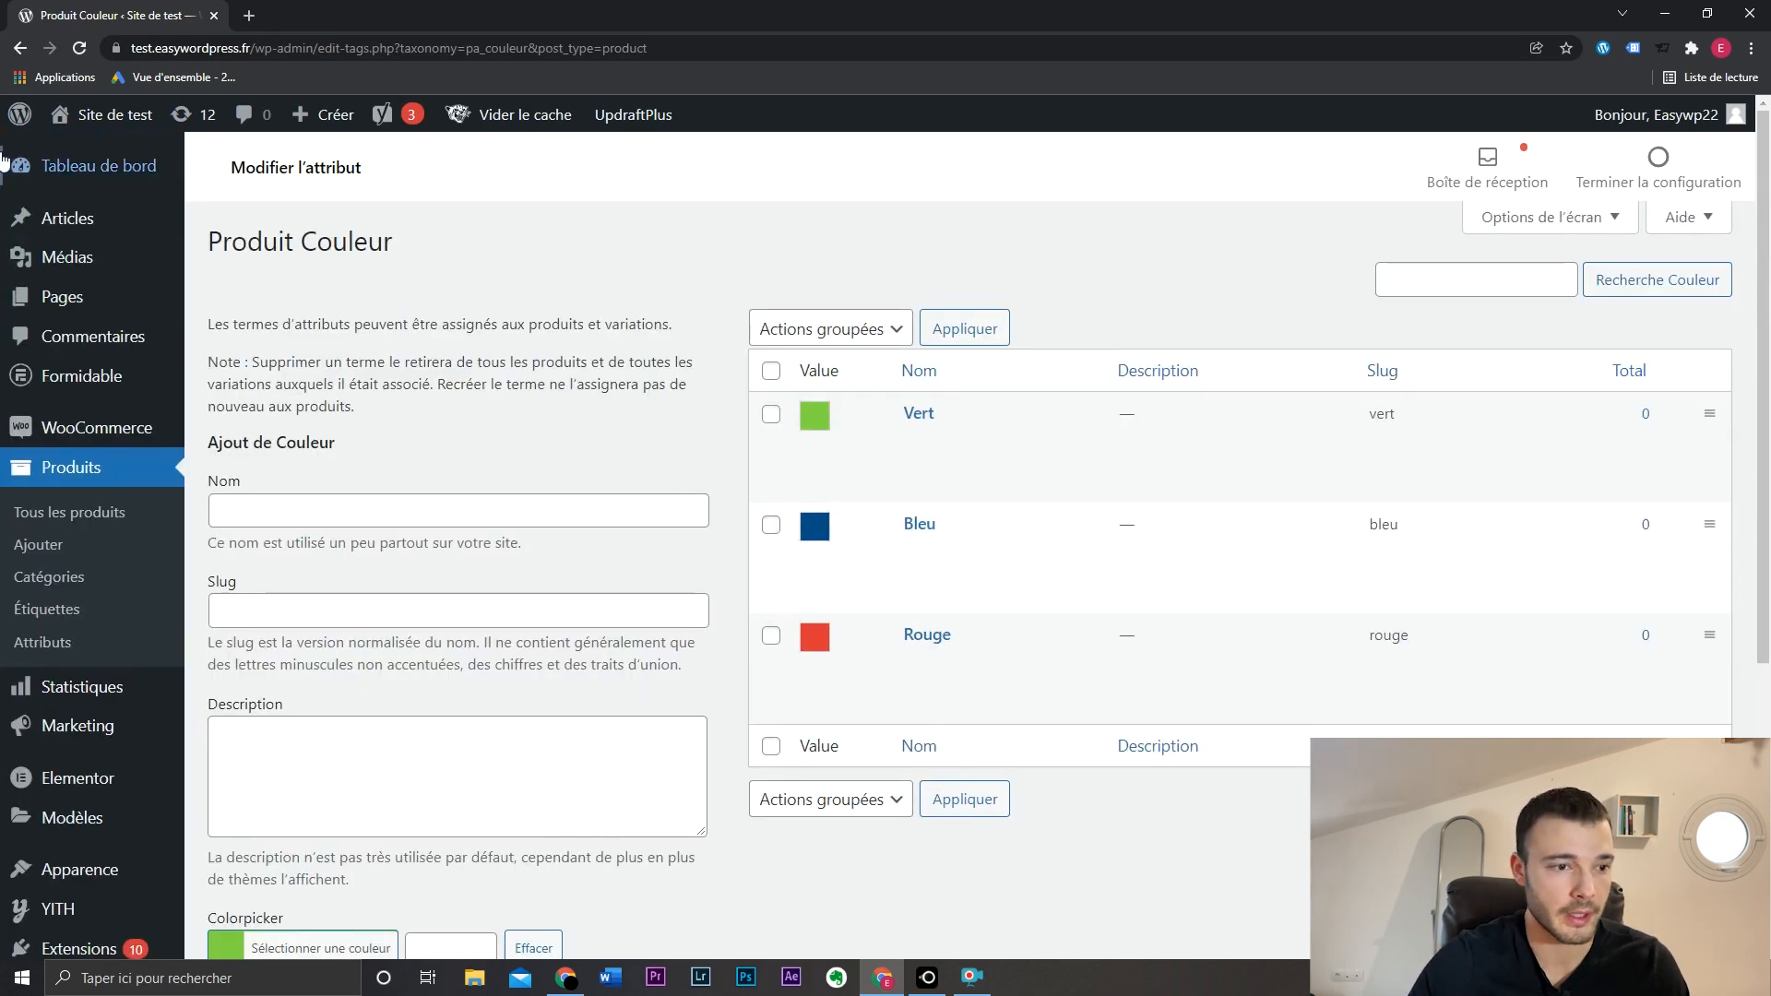
Step: Return to the product attributes and add an attribute named "Logo" of type Image
click(20, 48)
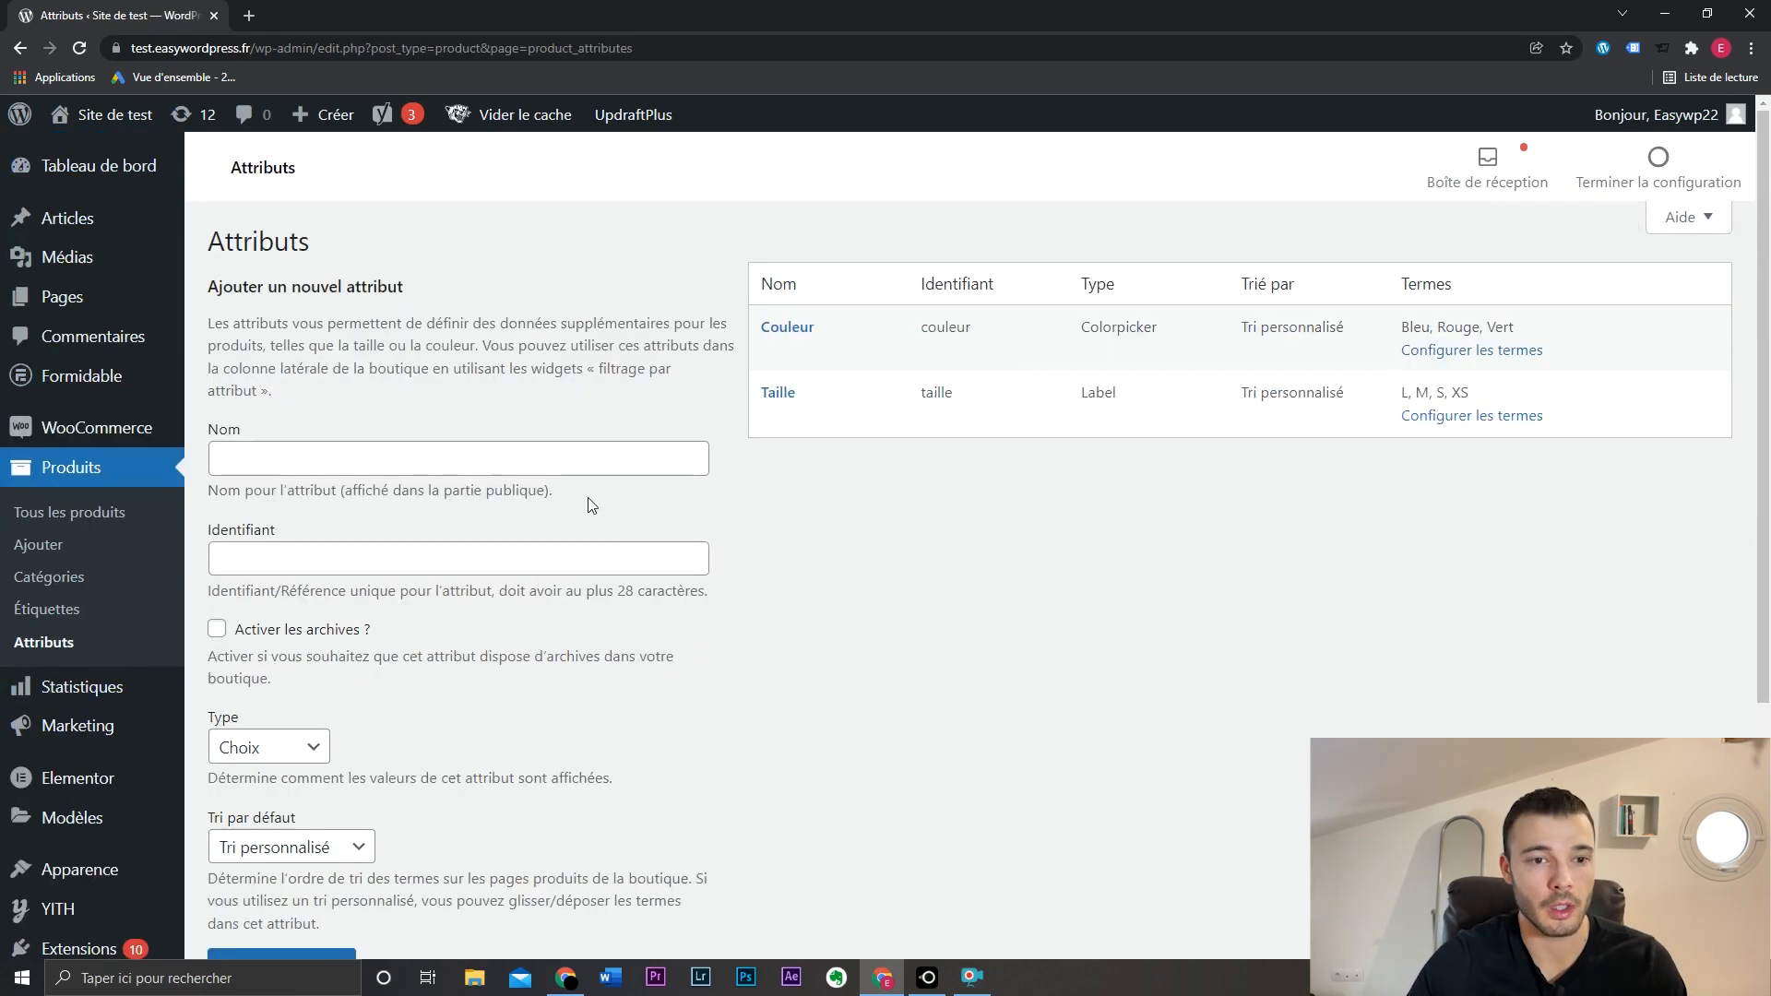
click(570, 458)
text(Logo)
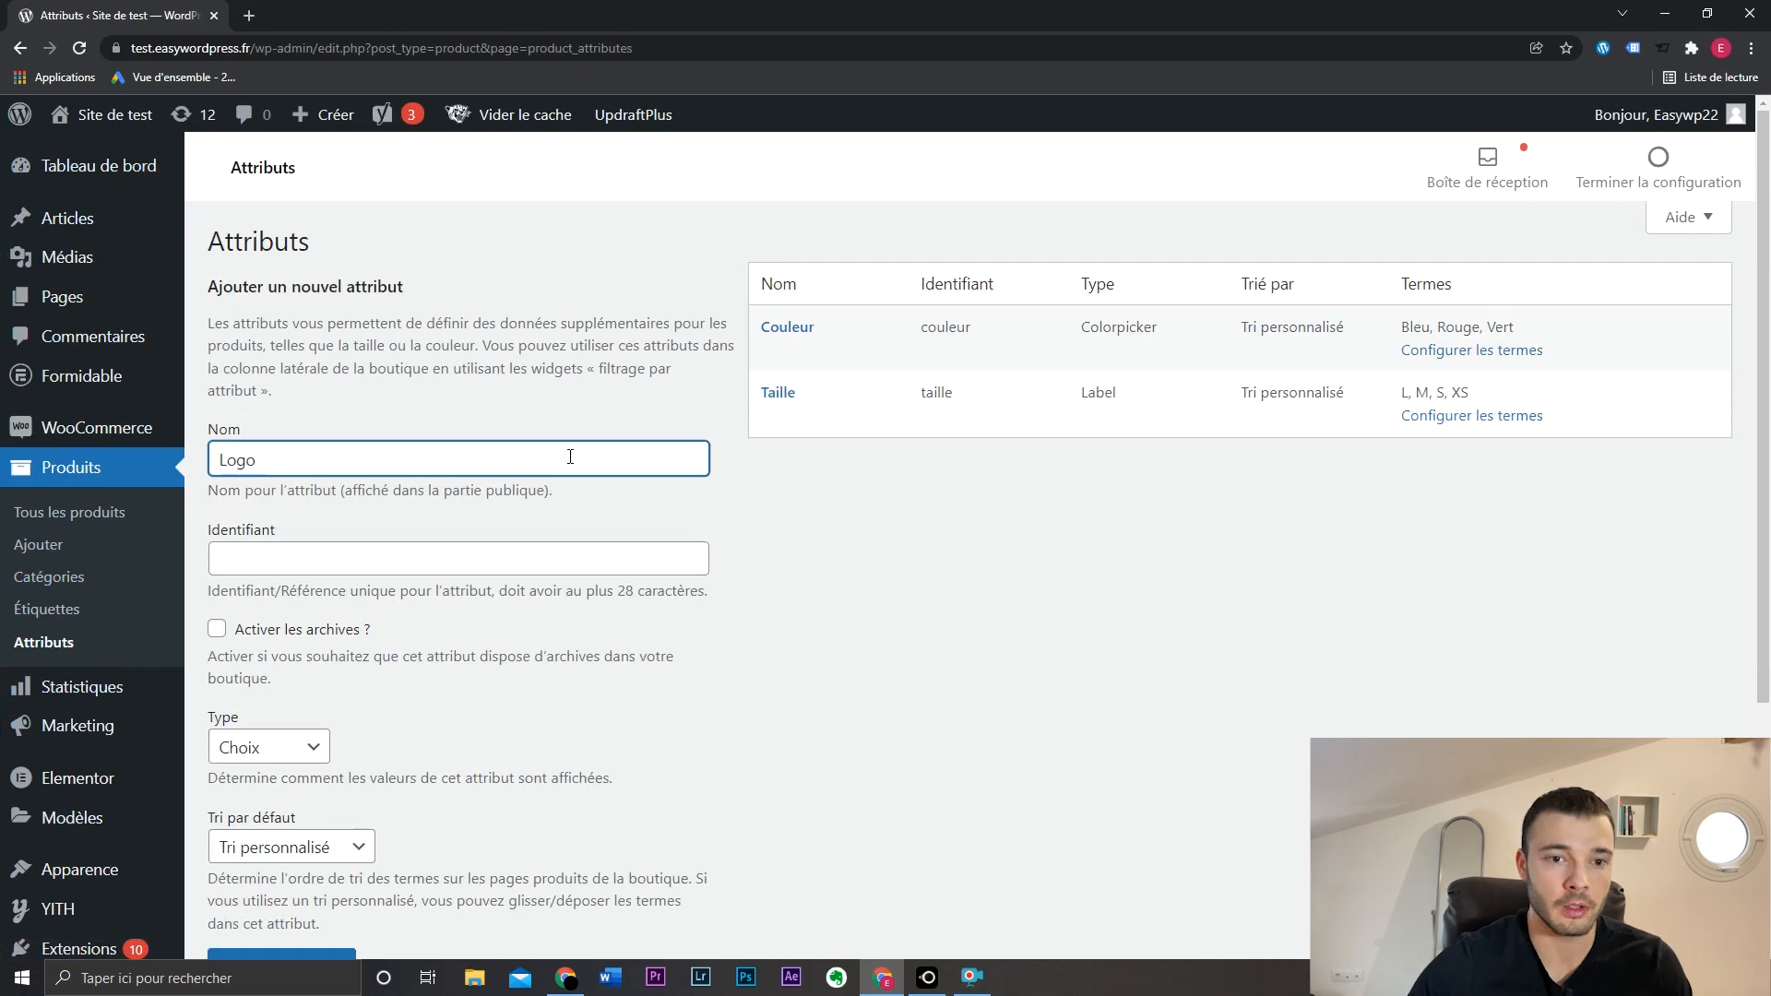
click(906, 458)
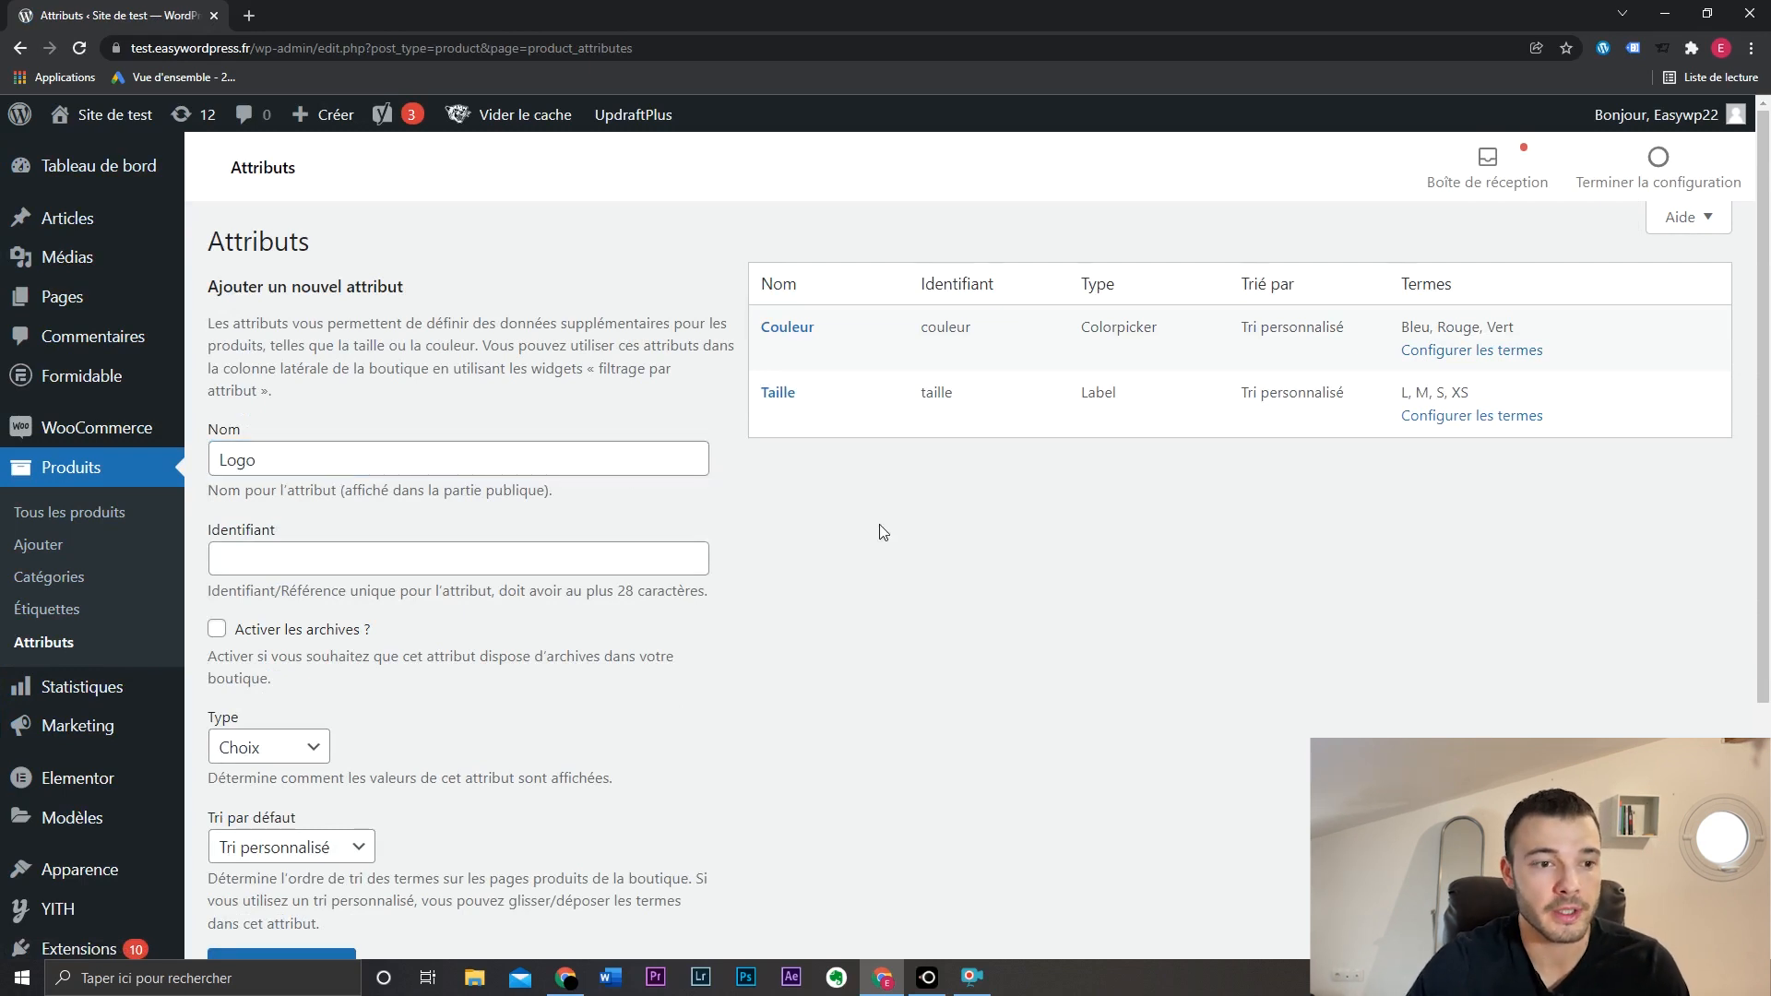
scroll(889, 538, down, 3)
click(282, 501)
click(289, 575)
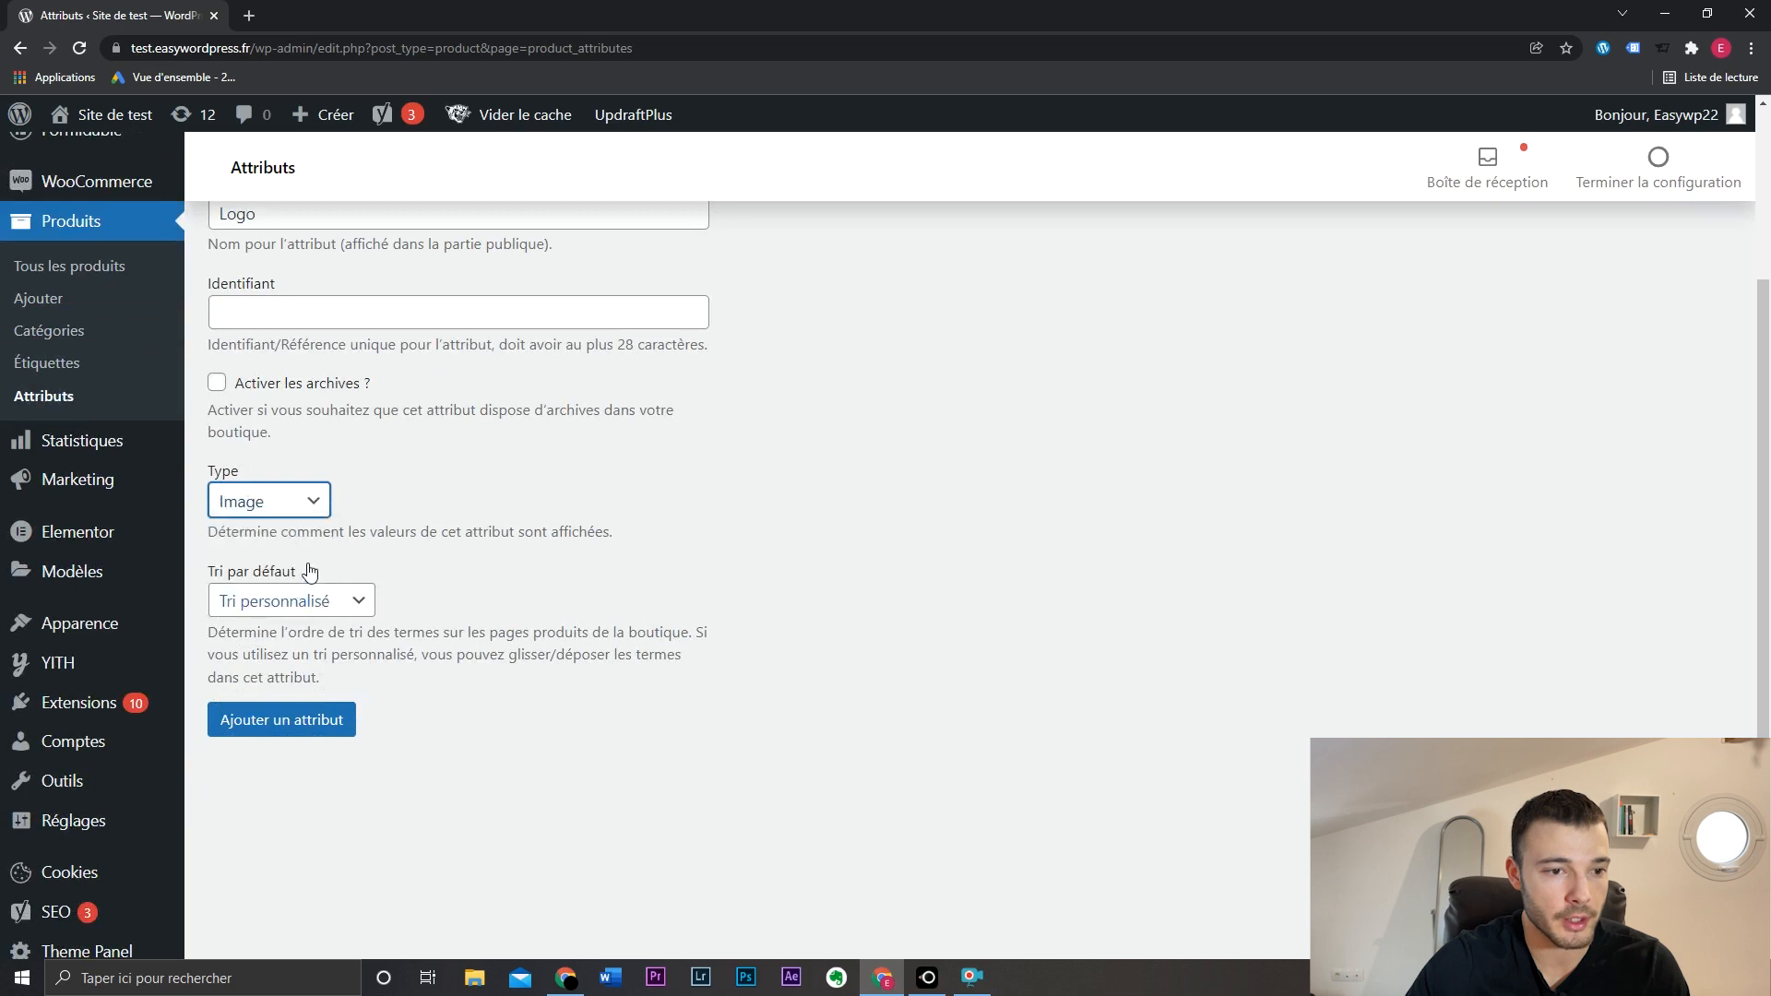
click(318, 723)
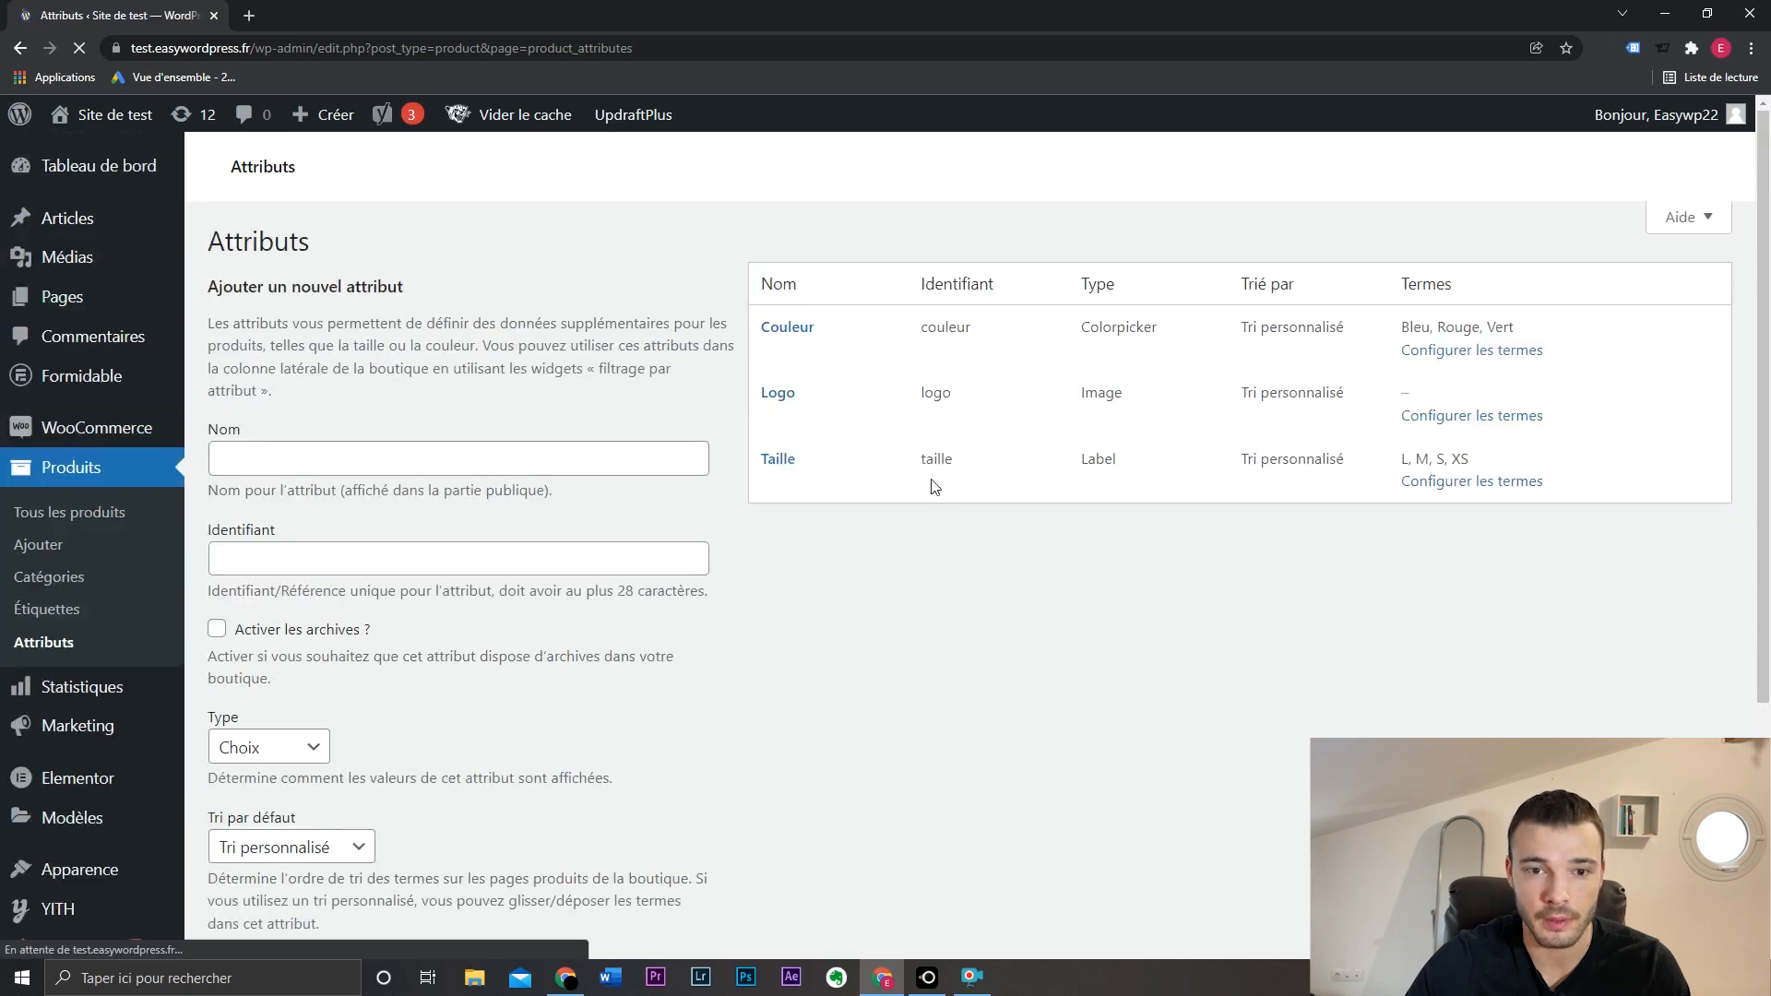
Step: Open the term configuration of the Logo attribute and add the term "Logo 1" with the purple WooCommerce logo image from the media library
click(1487, 419)
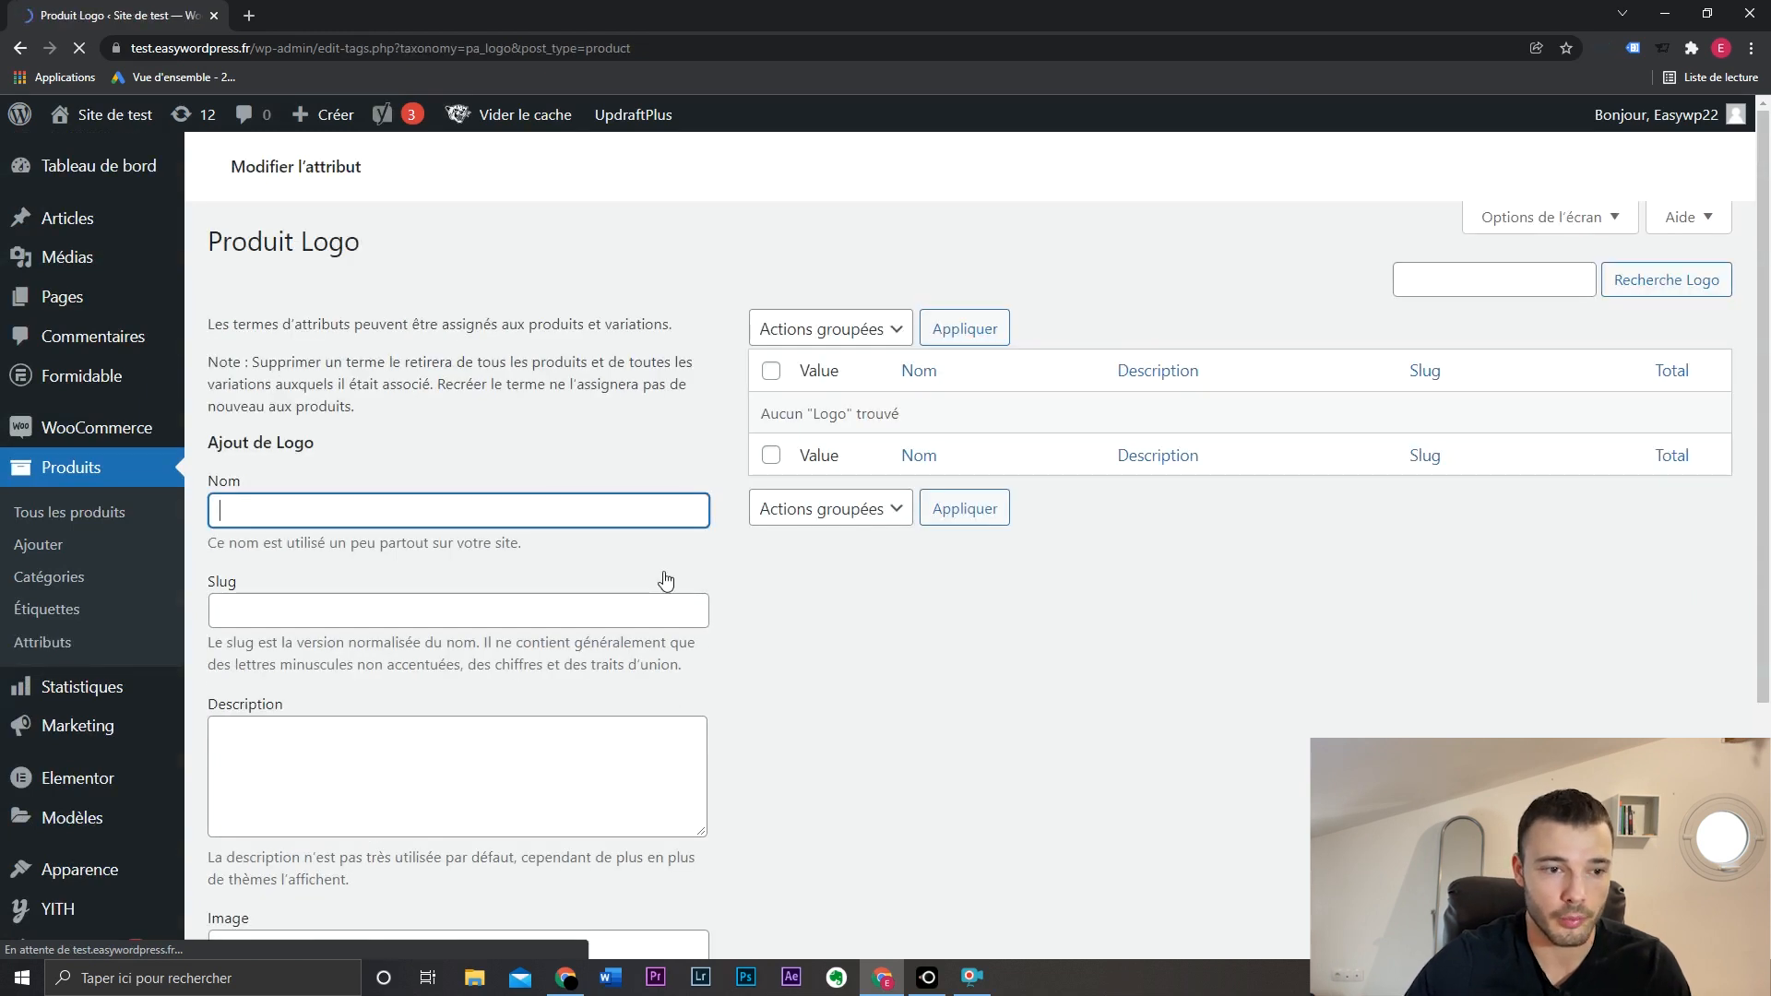
text(Logo 1)
scroll(953, 621, down, 4)
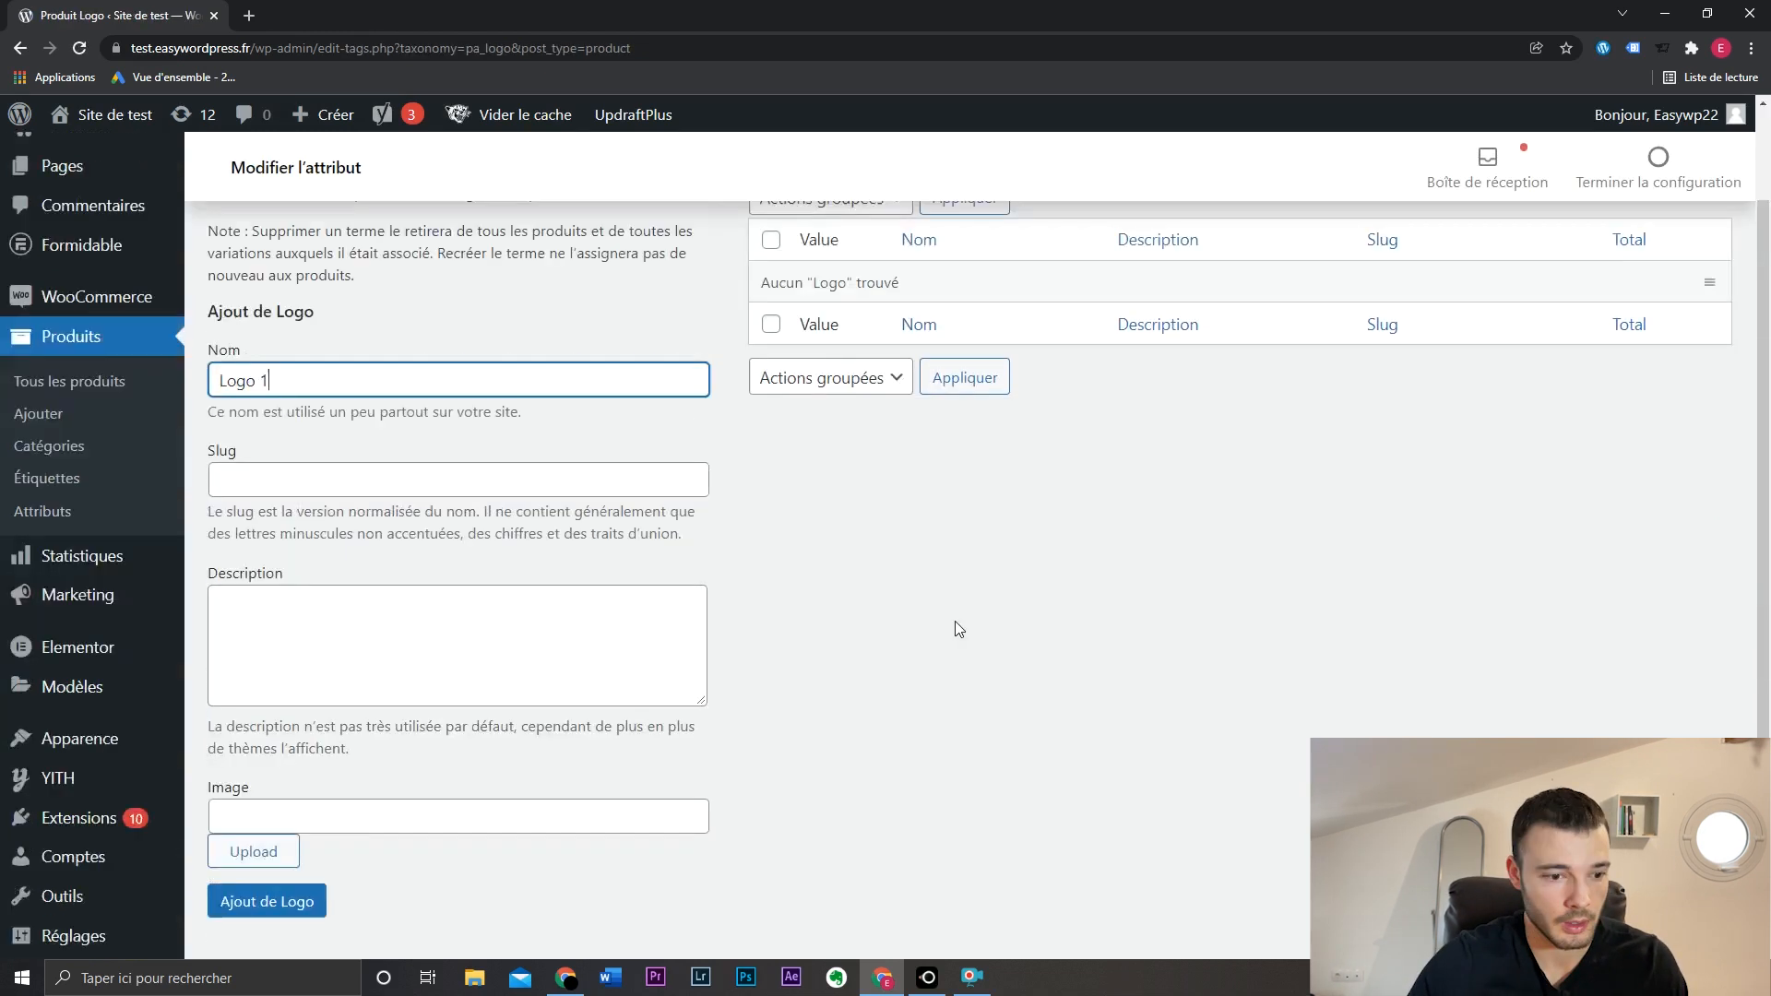
click(493, 600)
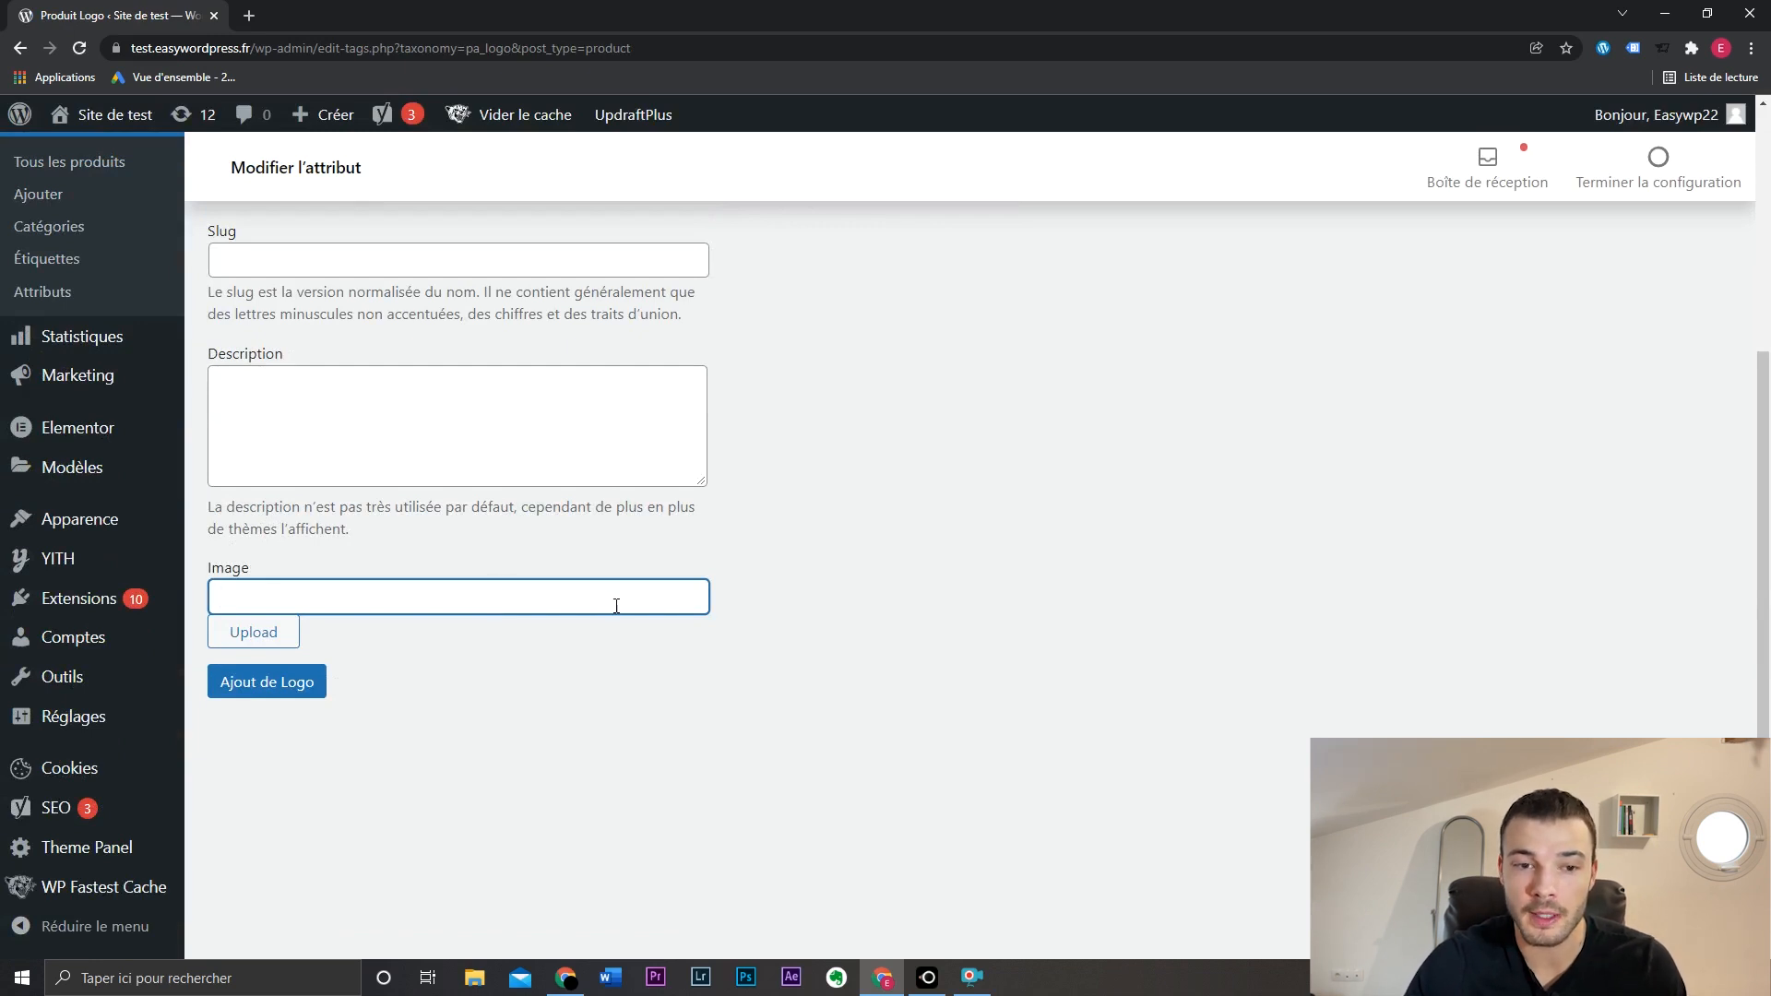
click(275, 636)
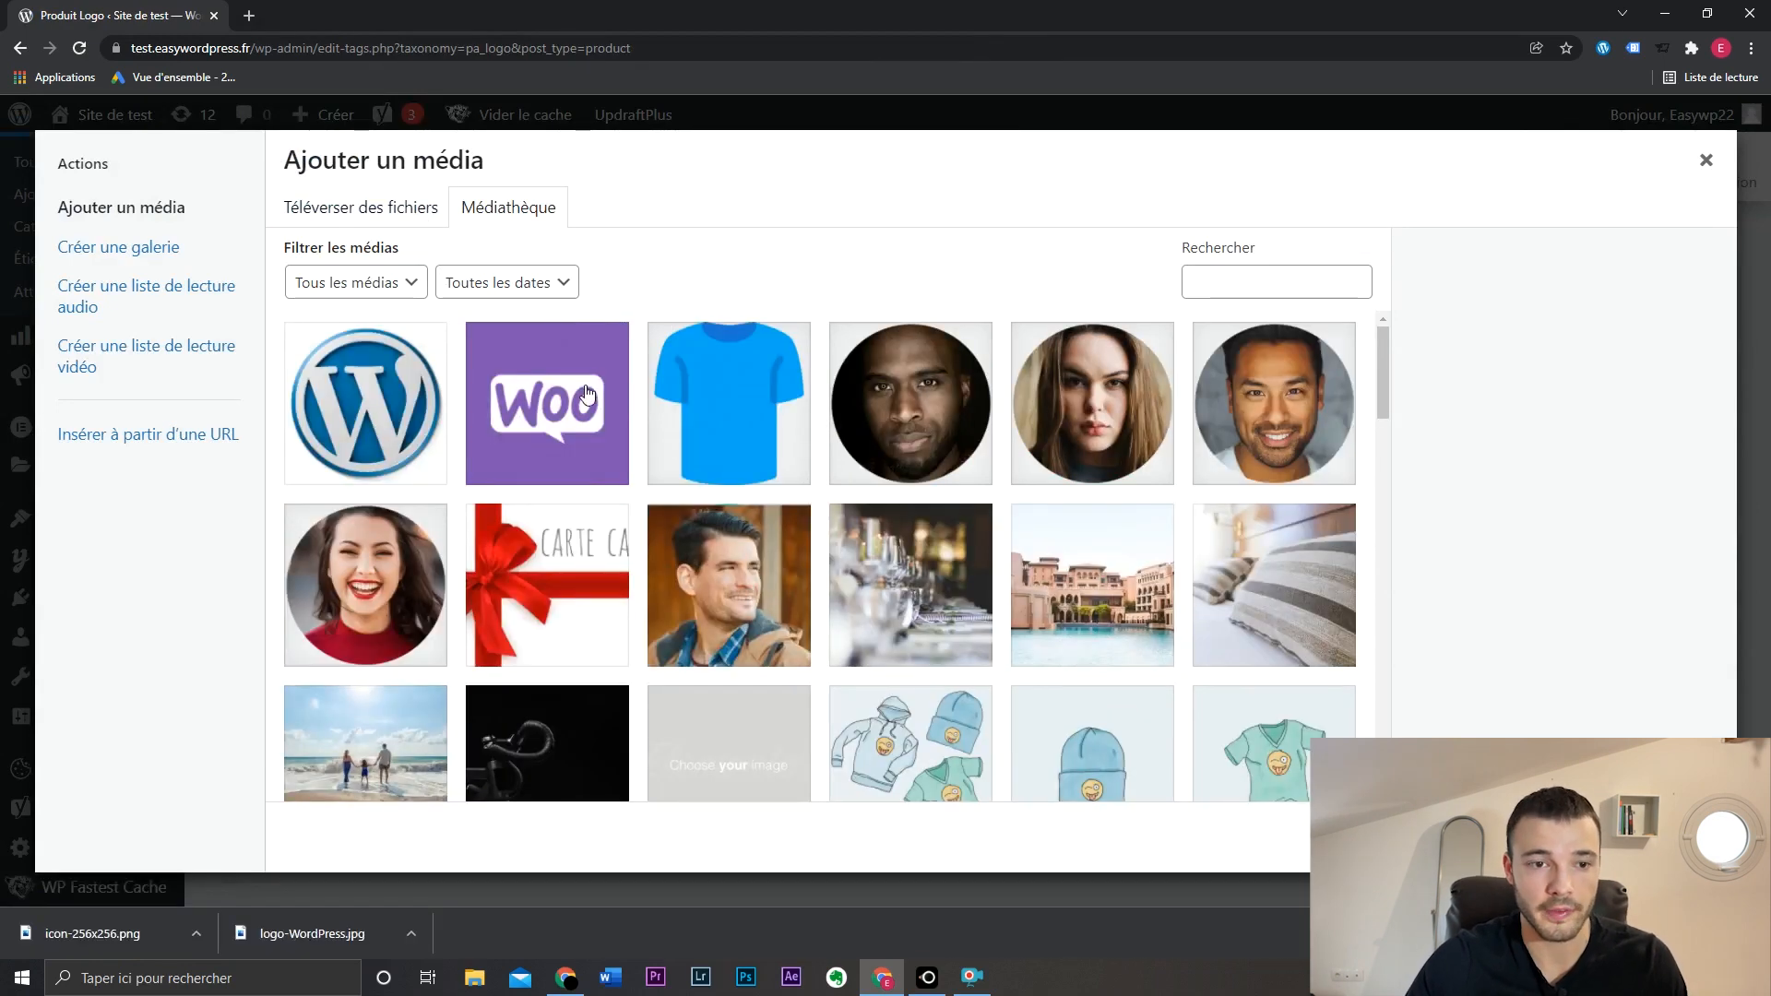
click(587, 391)
click(1660, 838)
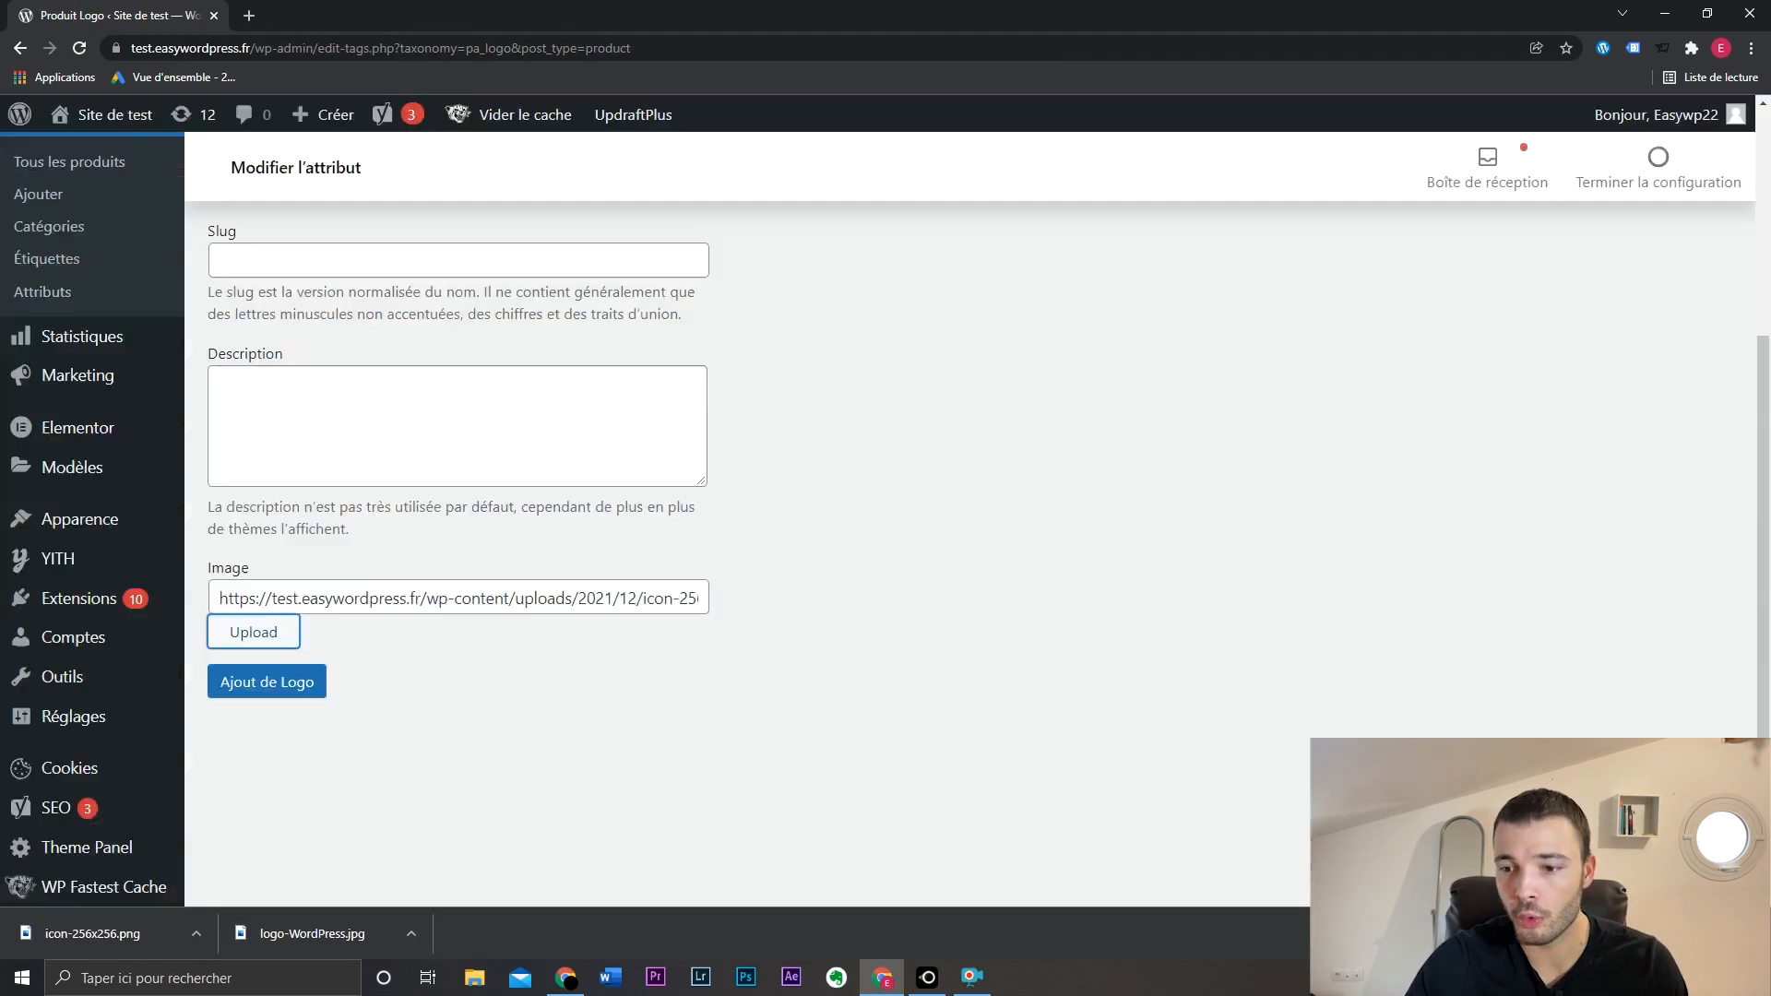
click(267, 685)
Step: Add the term "Logo 2" to the Logo attribute with the WordPress logo image from the media library
scroll(916, 528, up, 4)
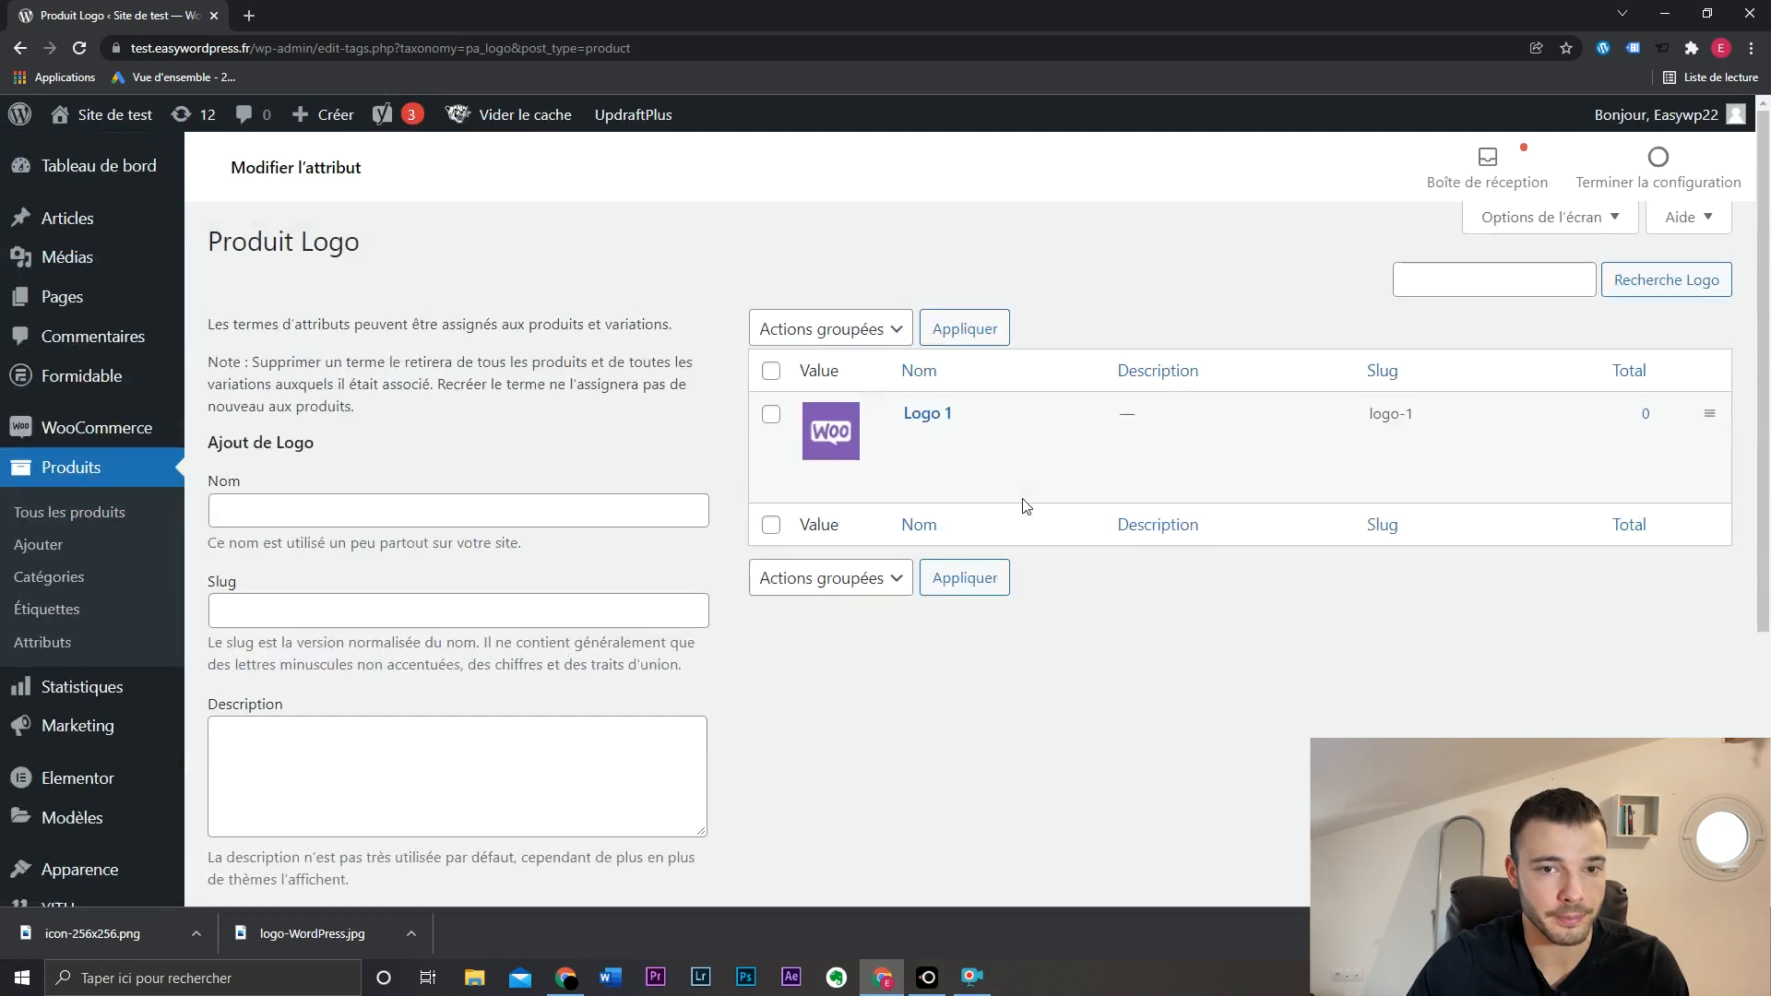
click(545, 510)
text(Logo 2)
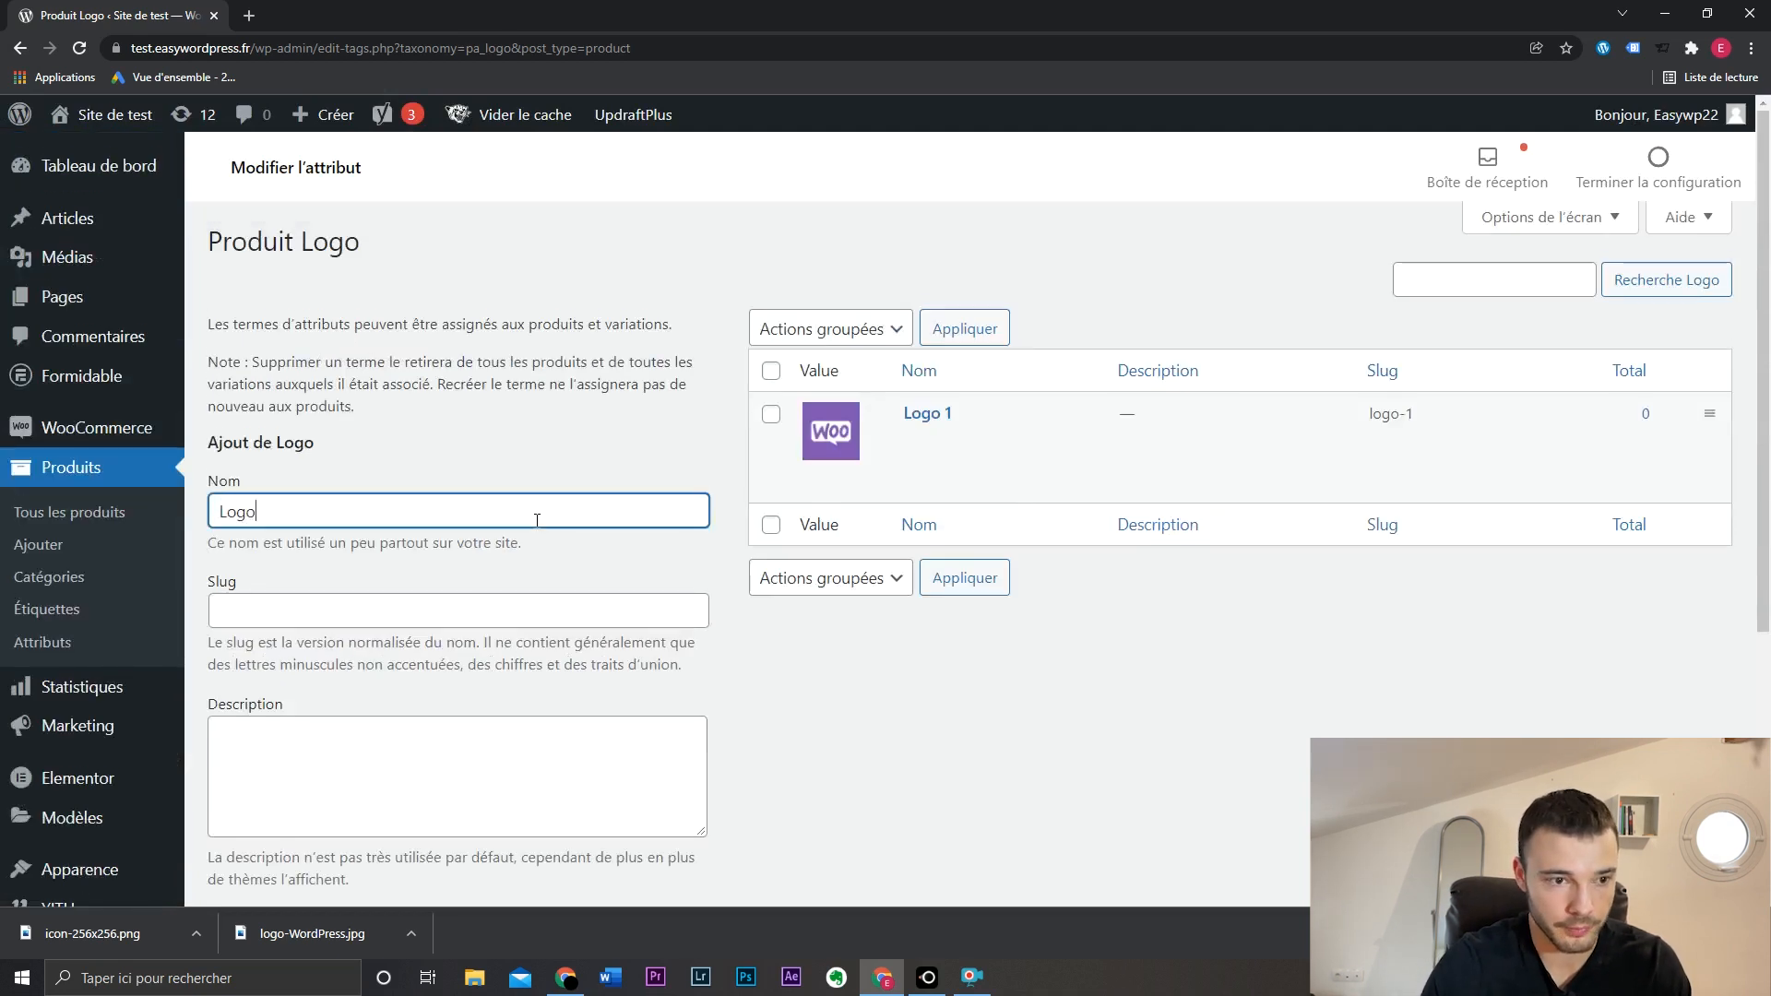
scroll(517, 535, down, 5)
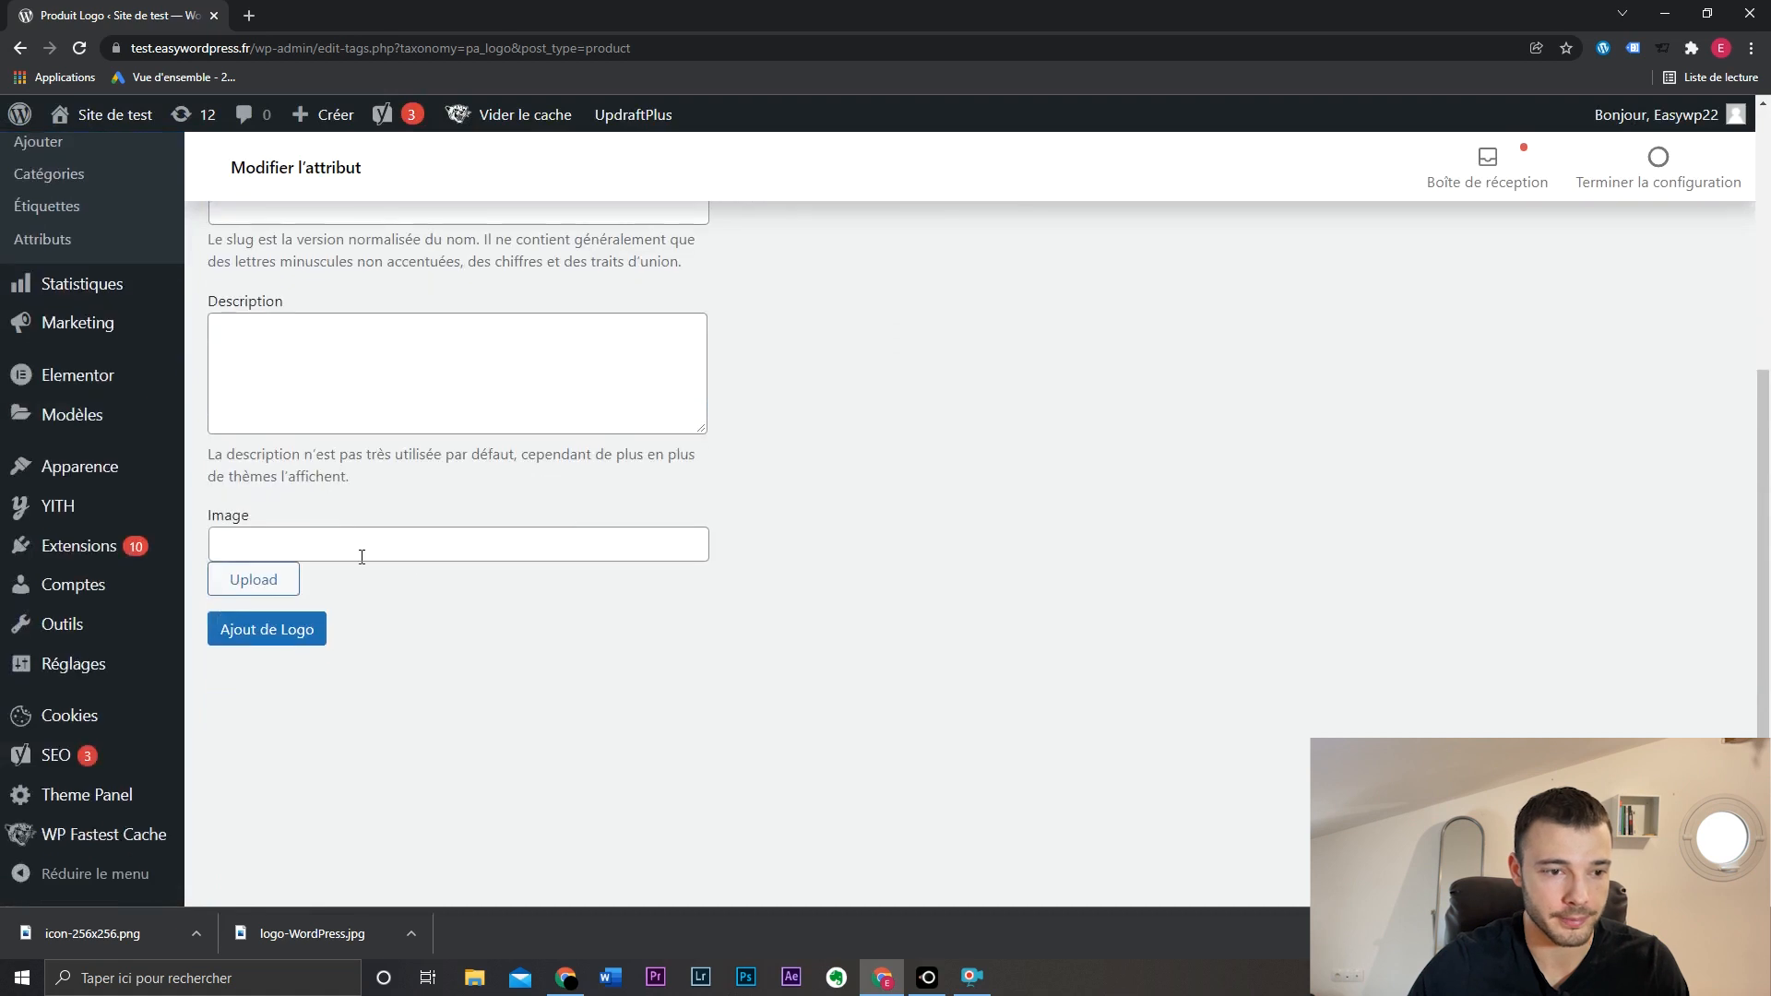
click(253, 579)
click(424, 433)
click(1642, 837)
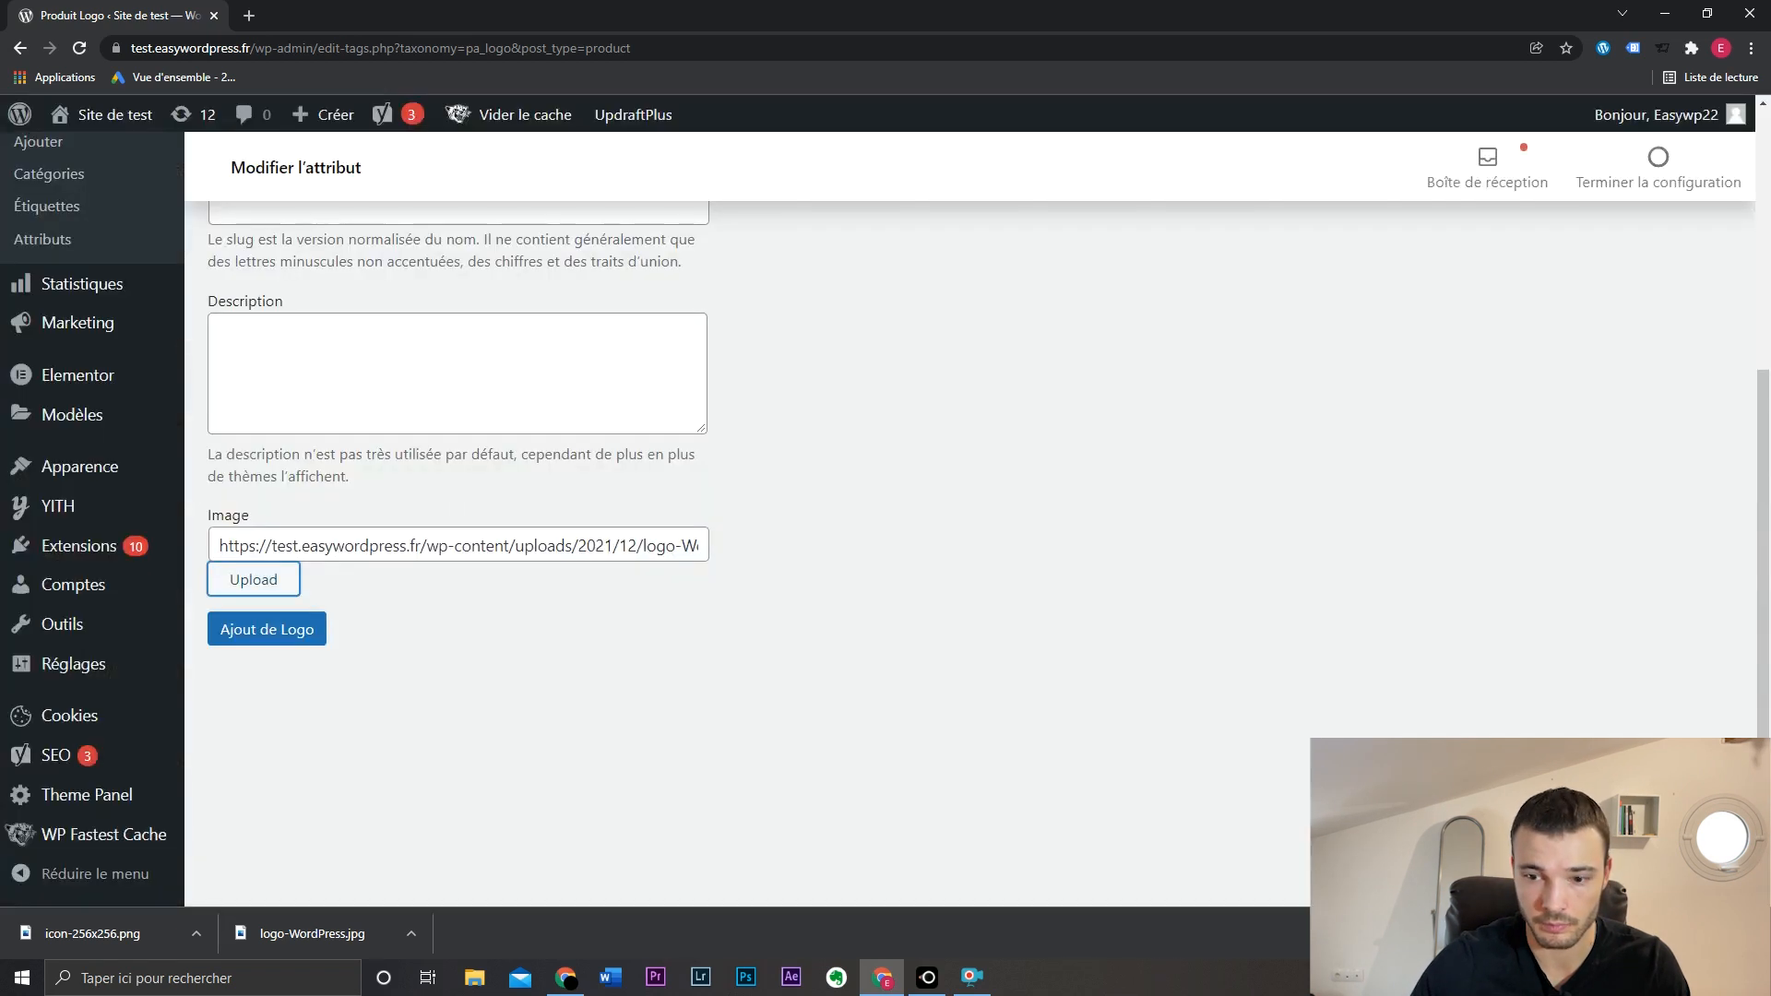
click(305, 630)
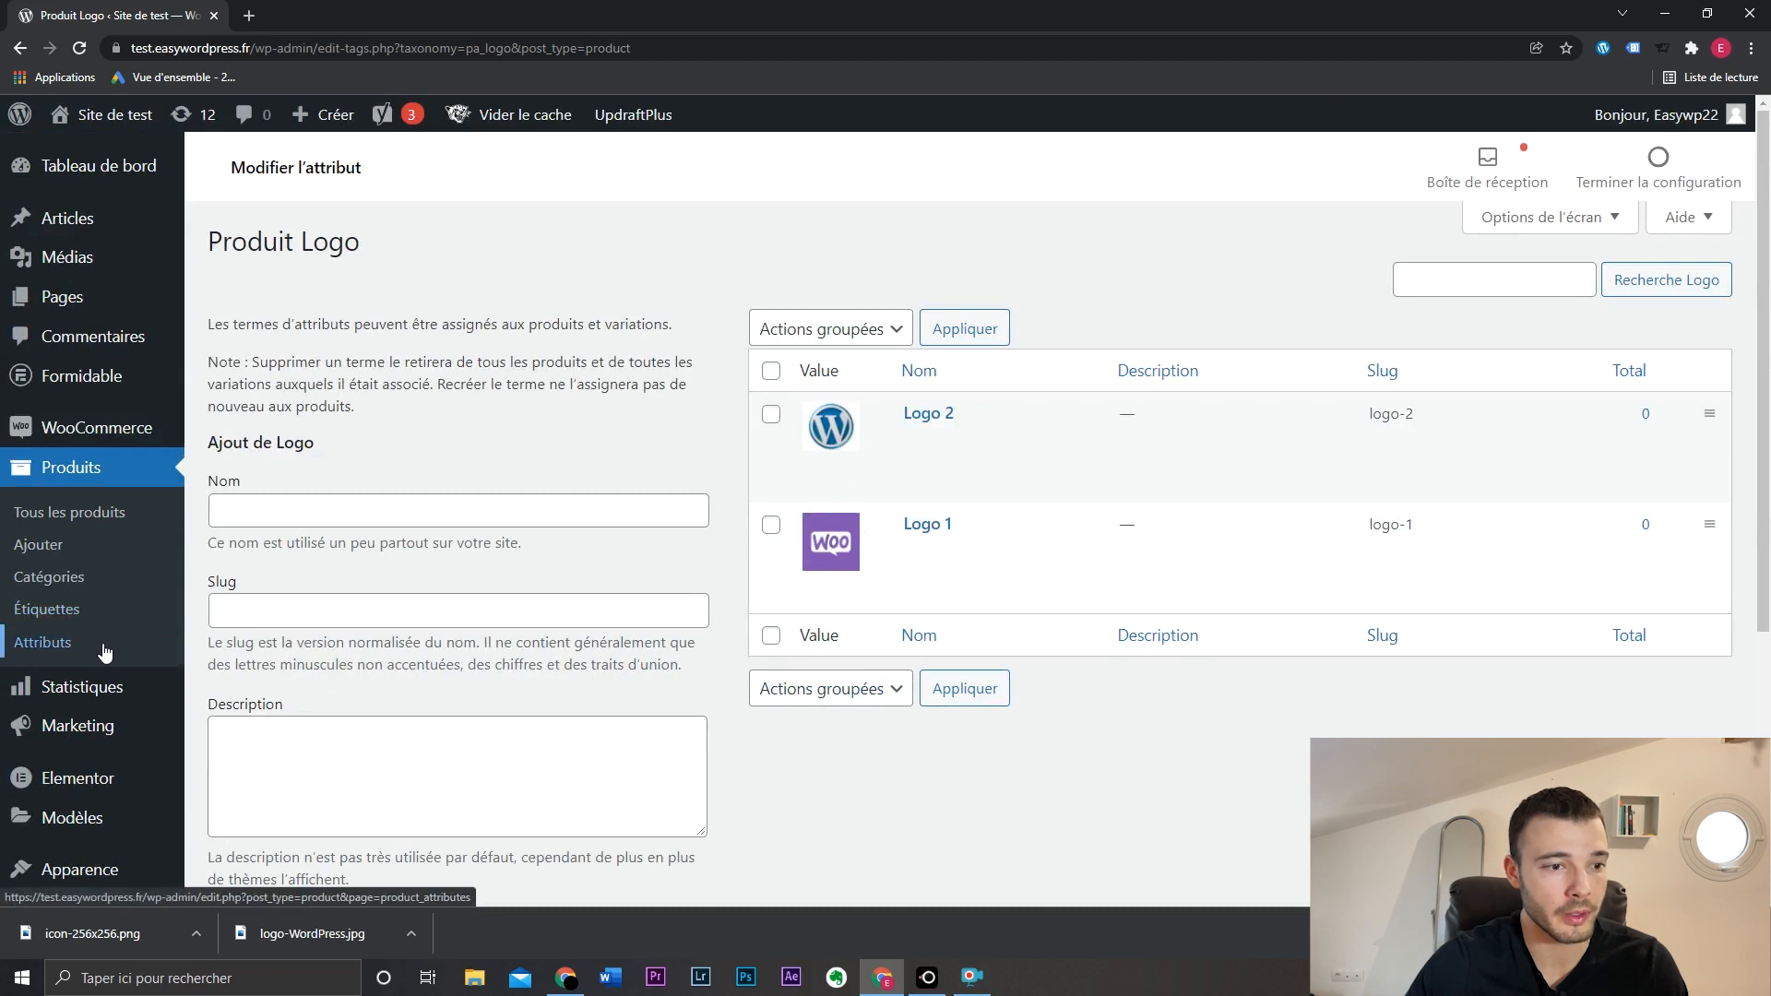
Step: Open the product "Produit Test" for editing and set its product type to "Produit variable"
click(132, 511)
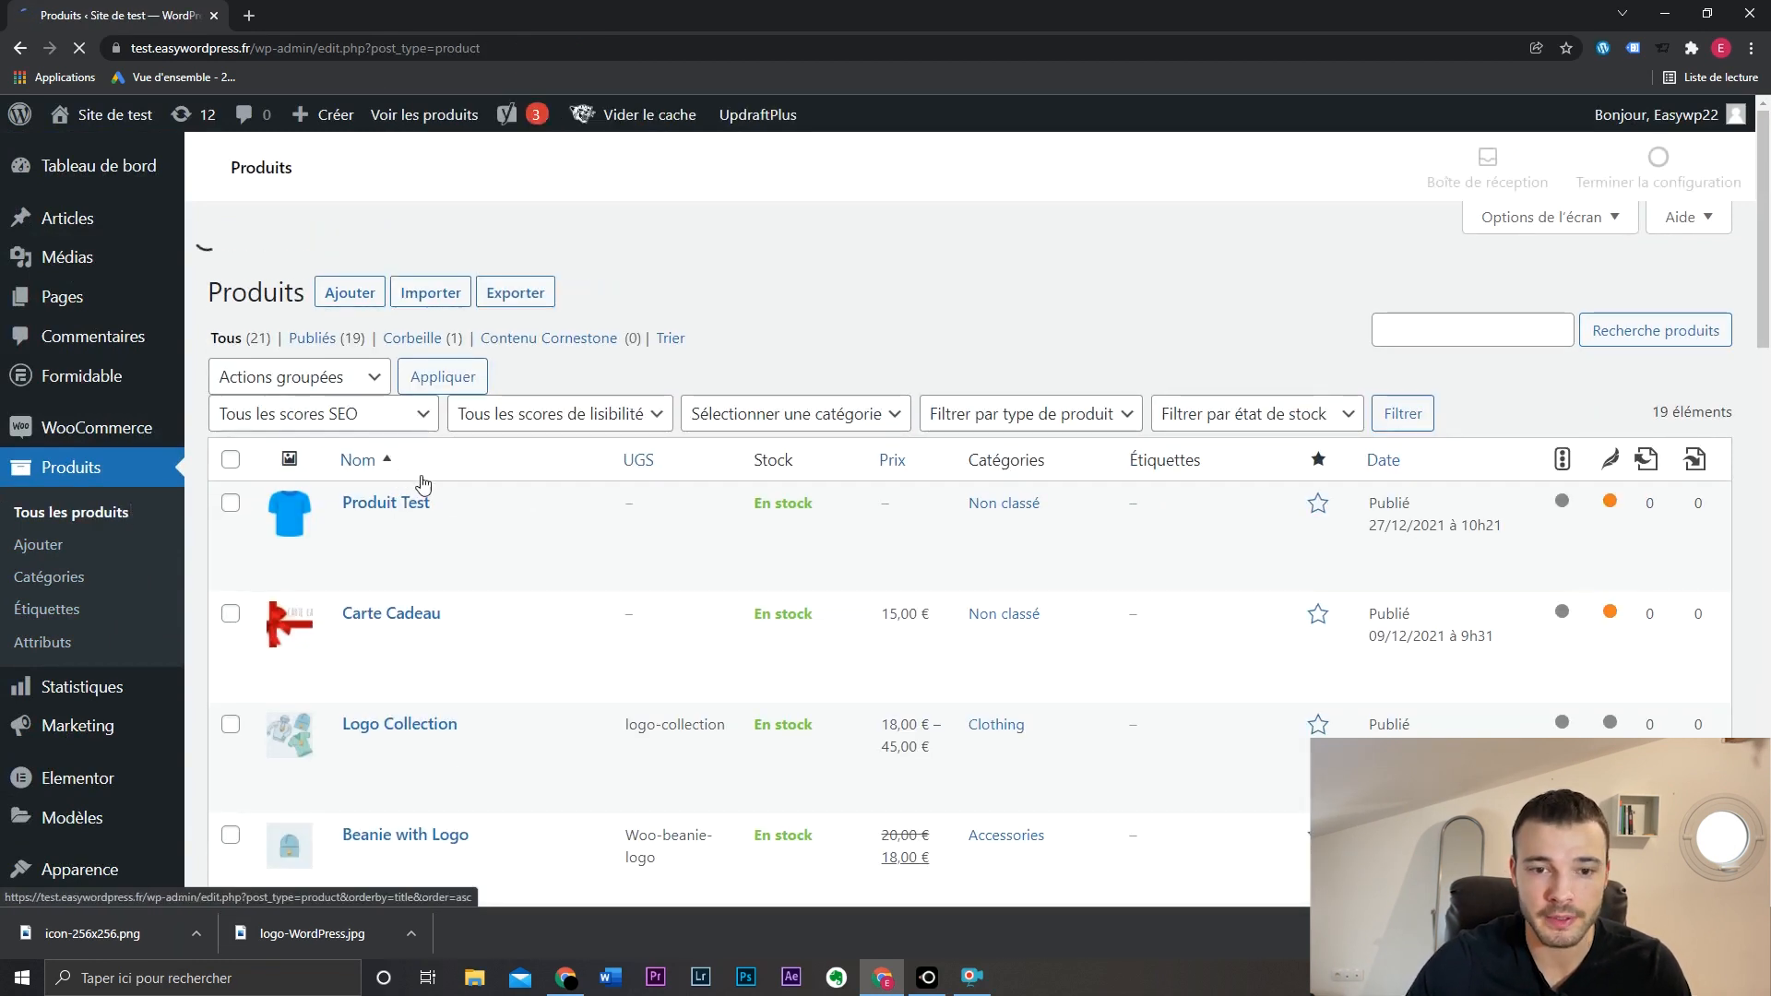
click(430, 479)
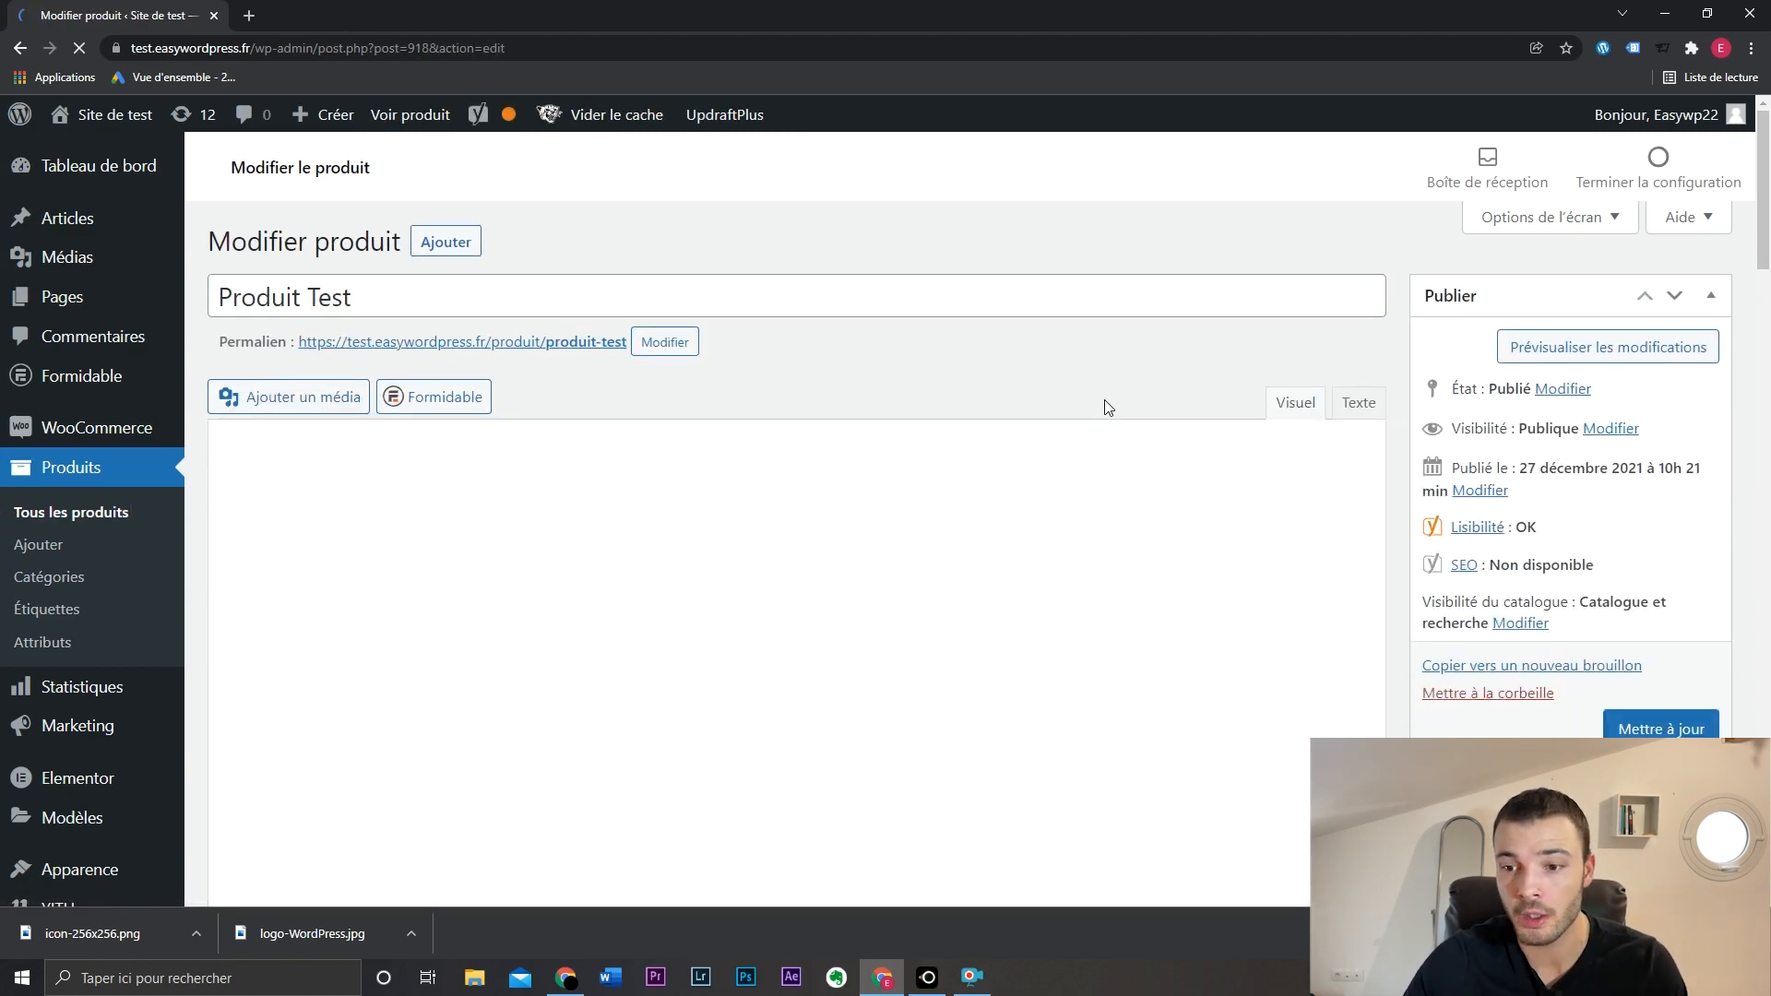
scroll(1106, 407, down, 15)
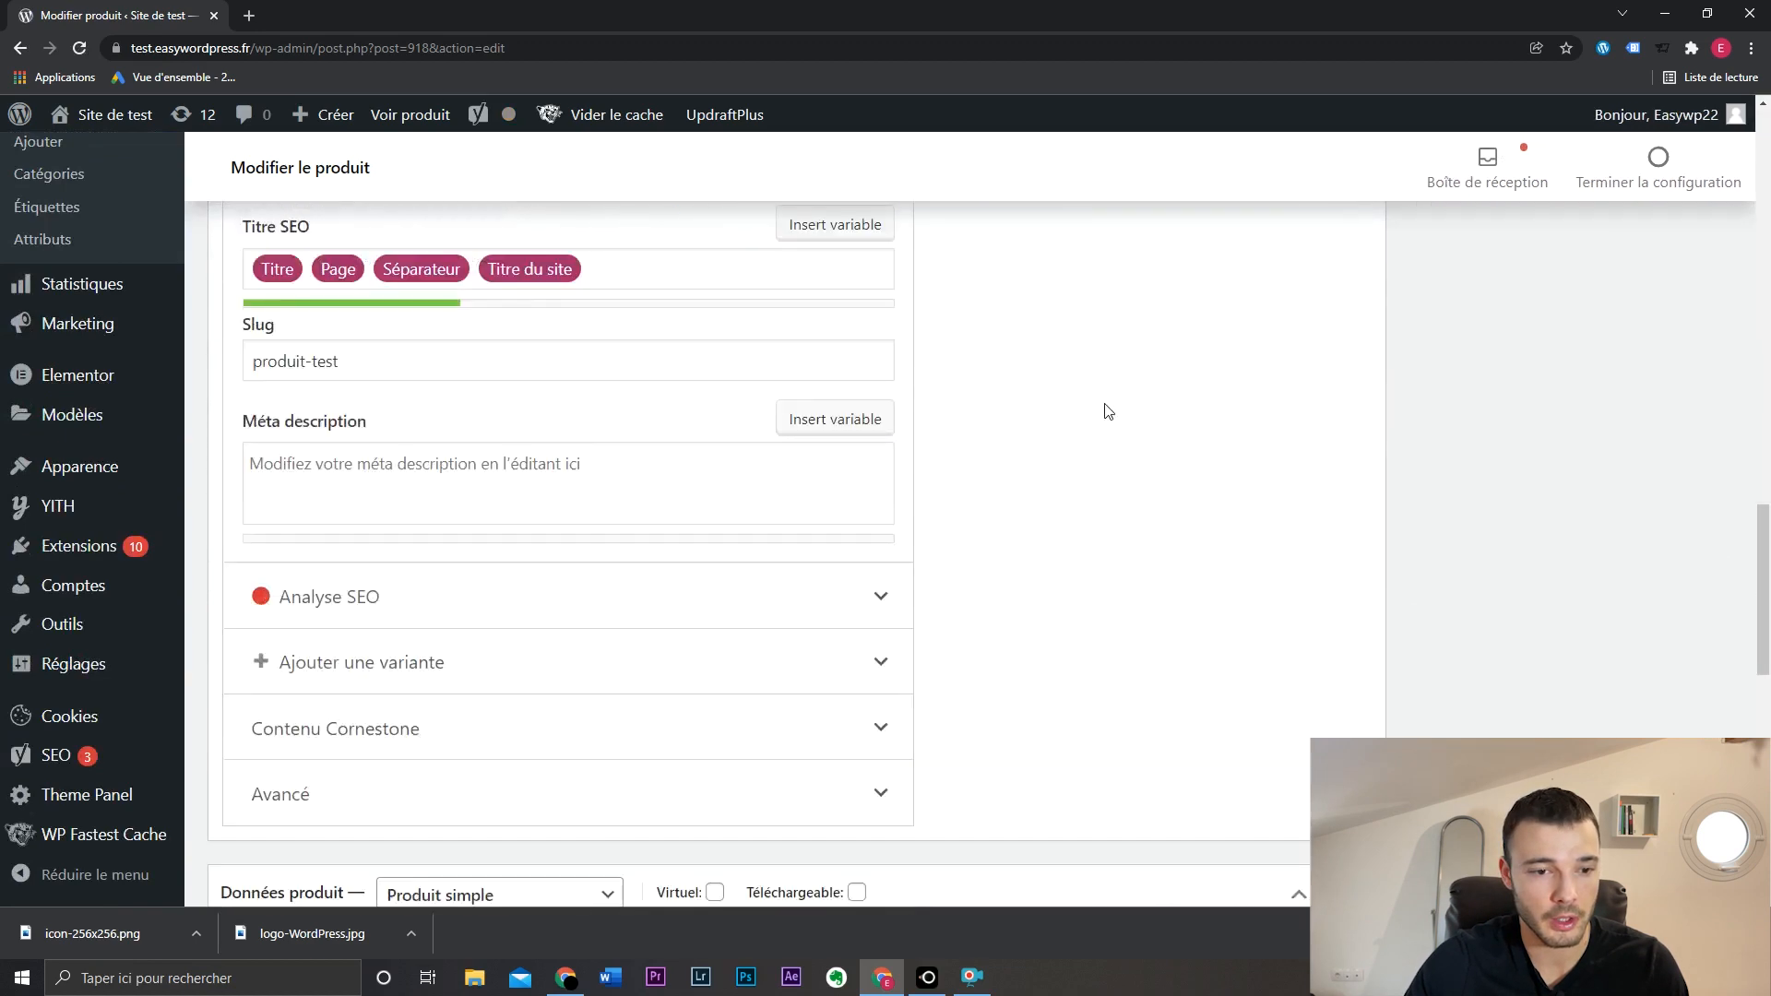
scroll(1107, 406, down, 6)
click(517, 318)
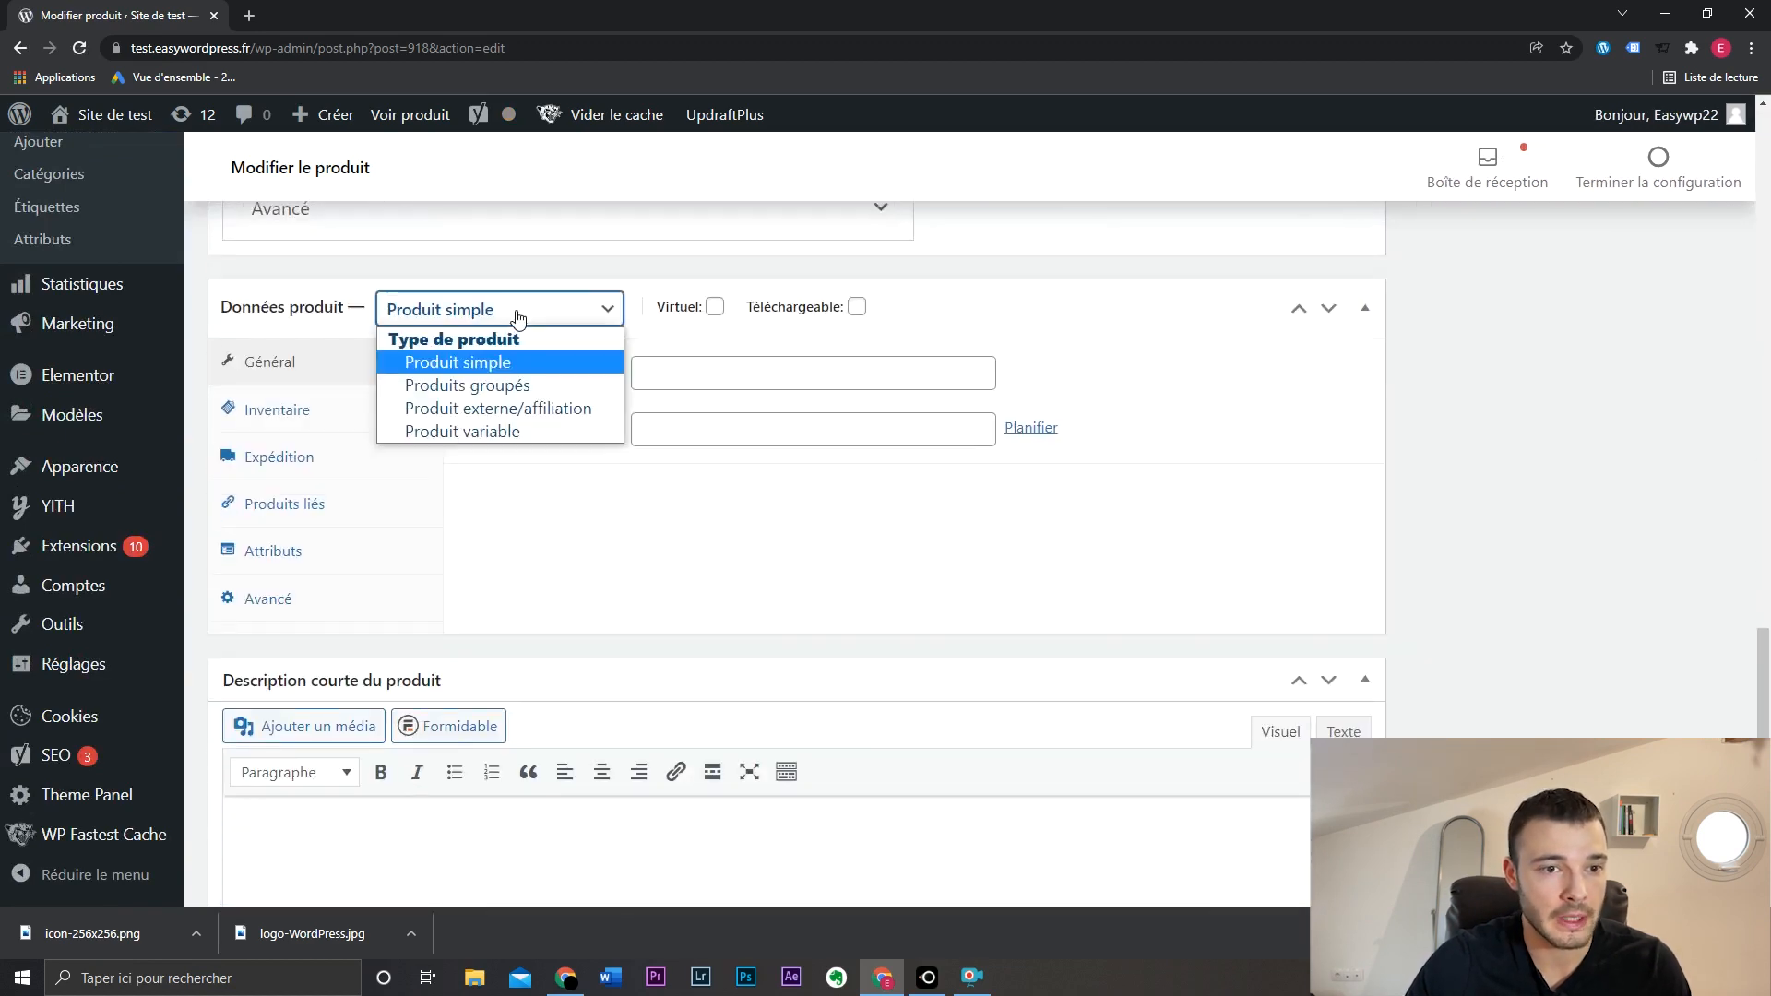
click(559, 433)
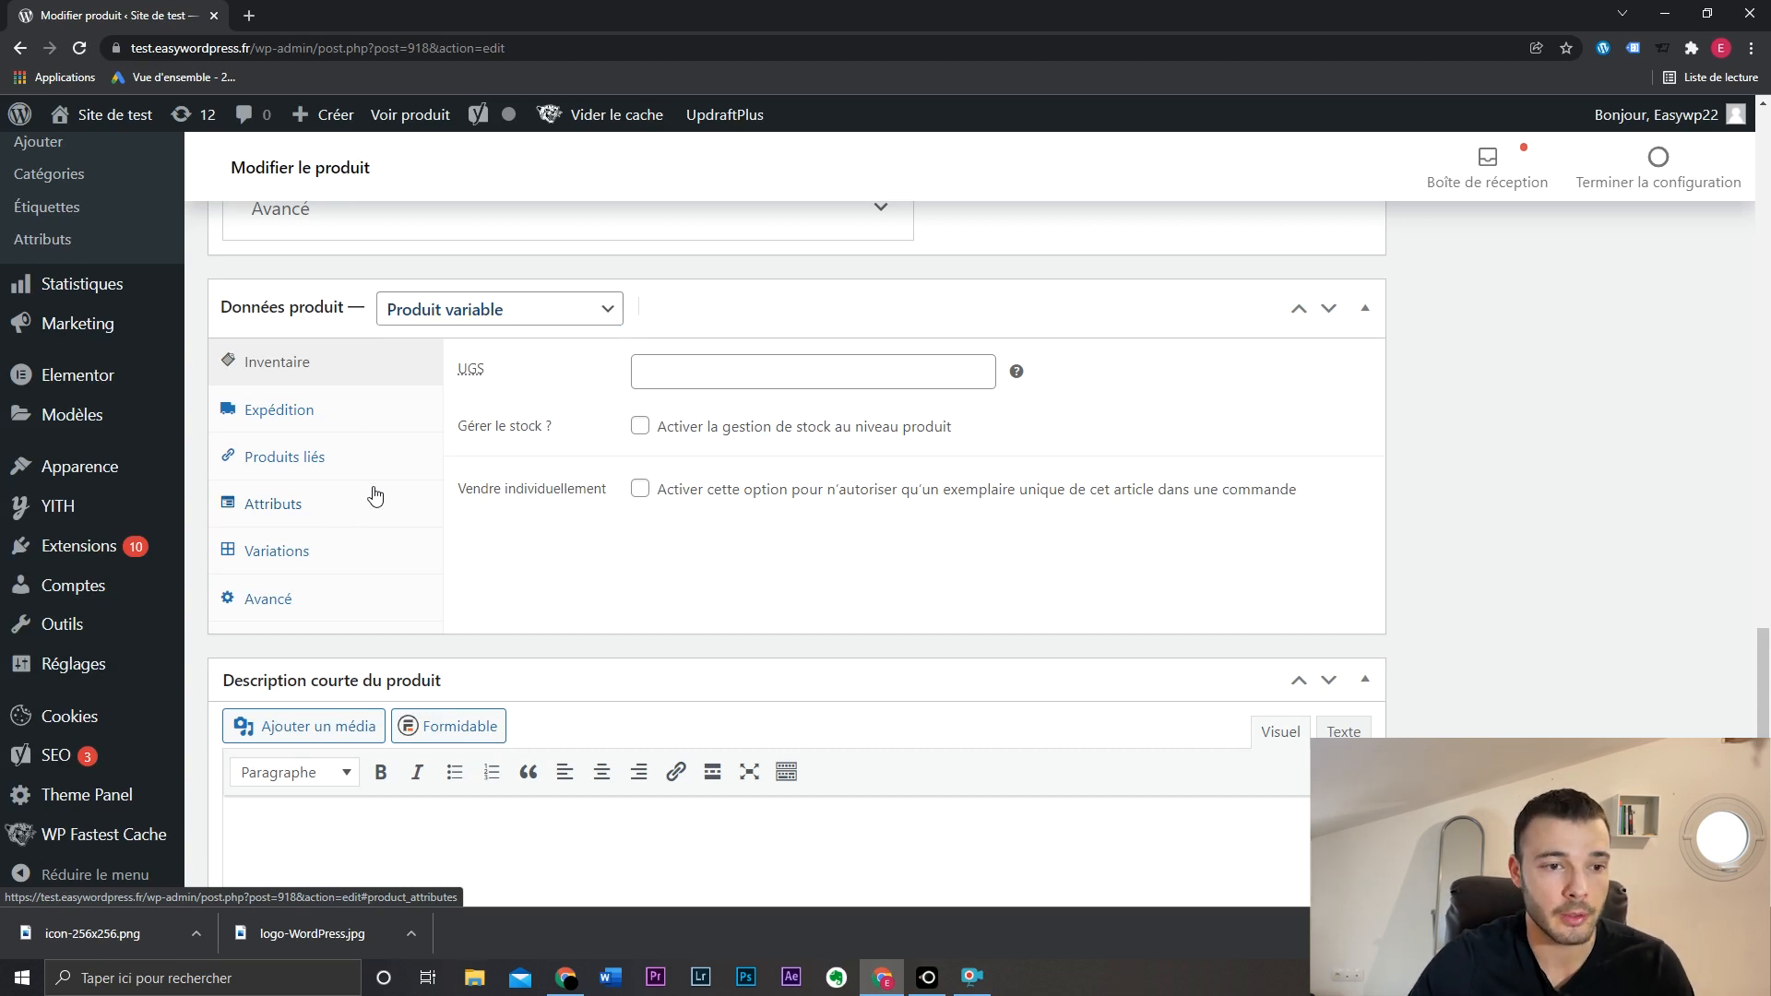
Step: Add the Couleur, Logo and Taille attributes to the product
click(369, 507)
click(712, 367)
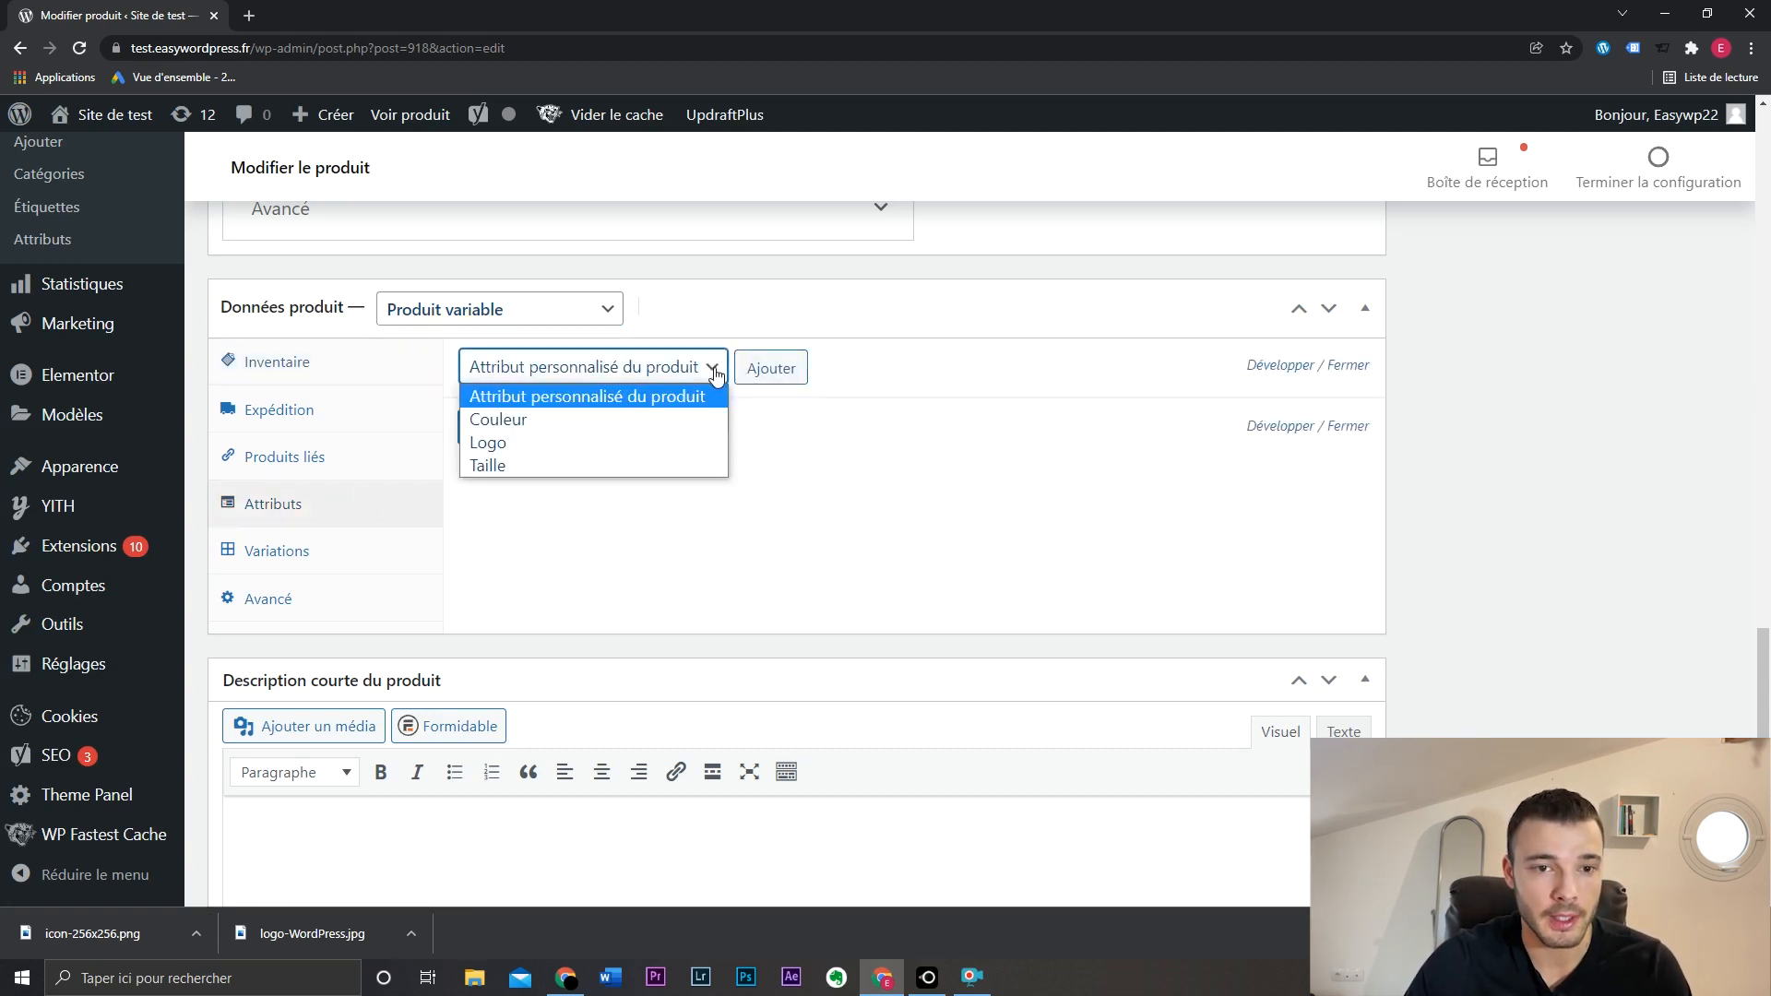
click(686, 419)
click(798, 368)
click(683, 368)
click(682, 442)
click(771, 368)
click(613, 368)
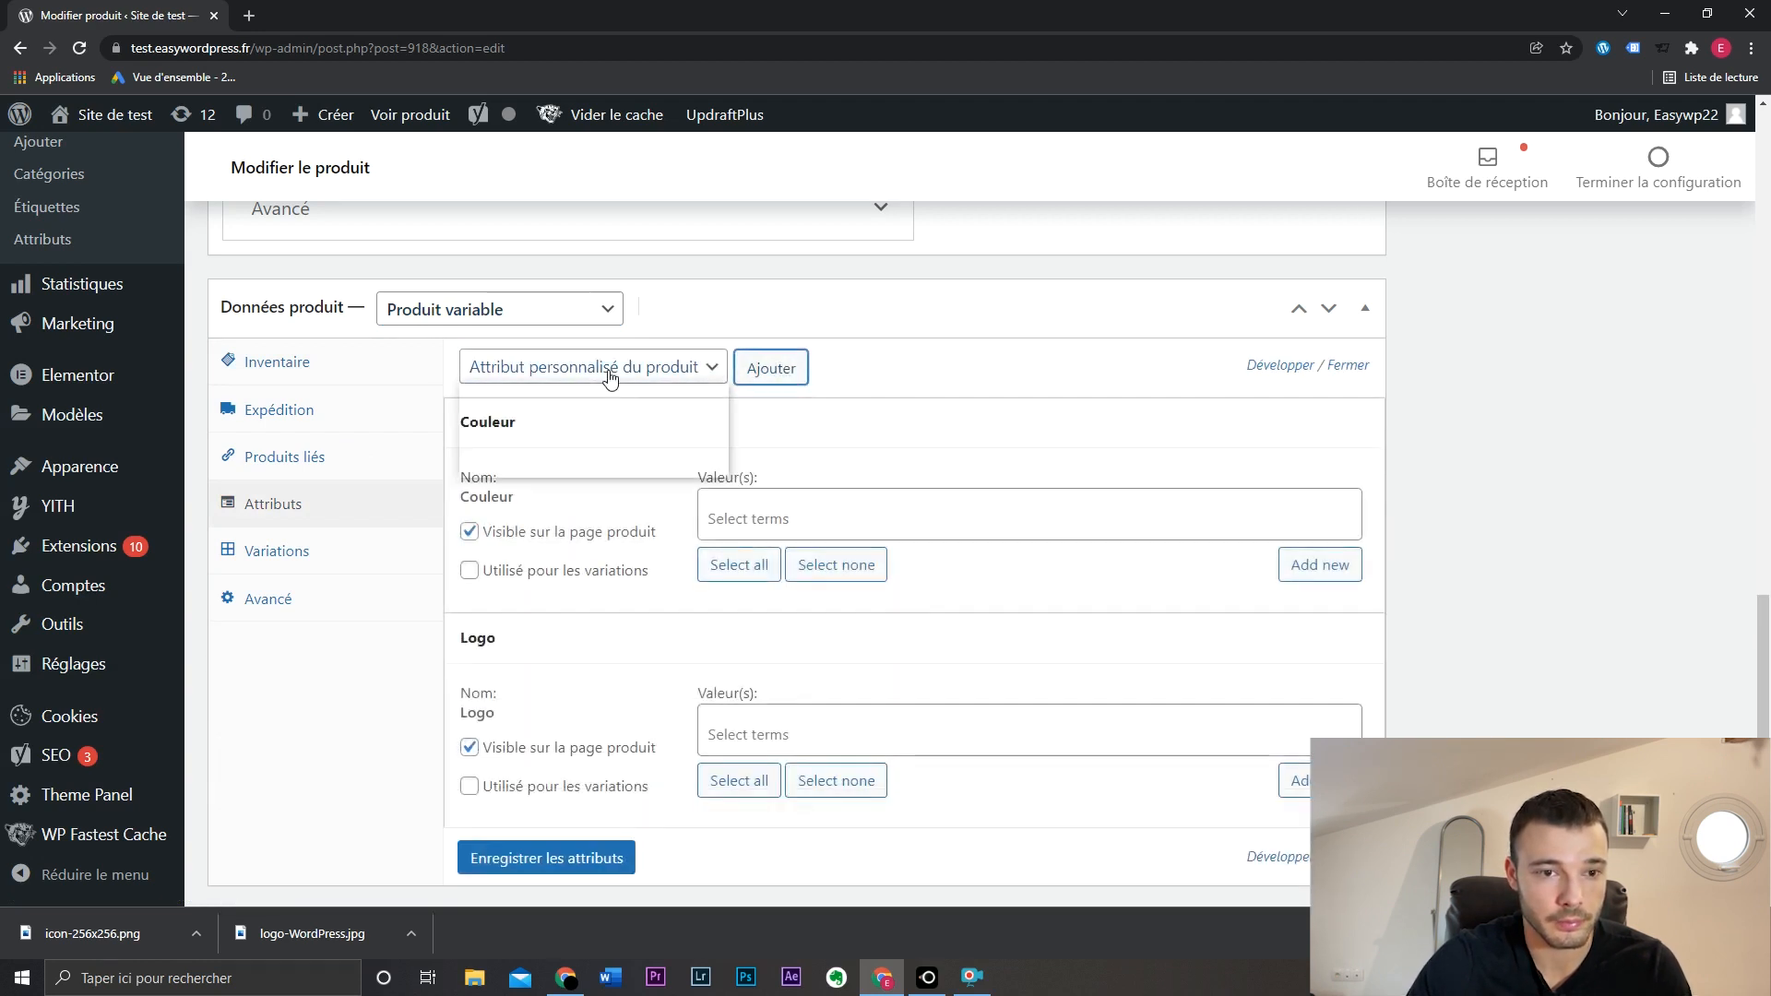
click(597, 466)
click(795, 368)
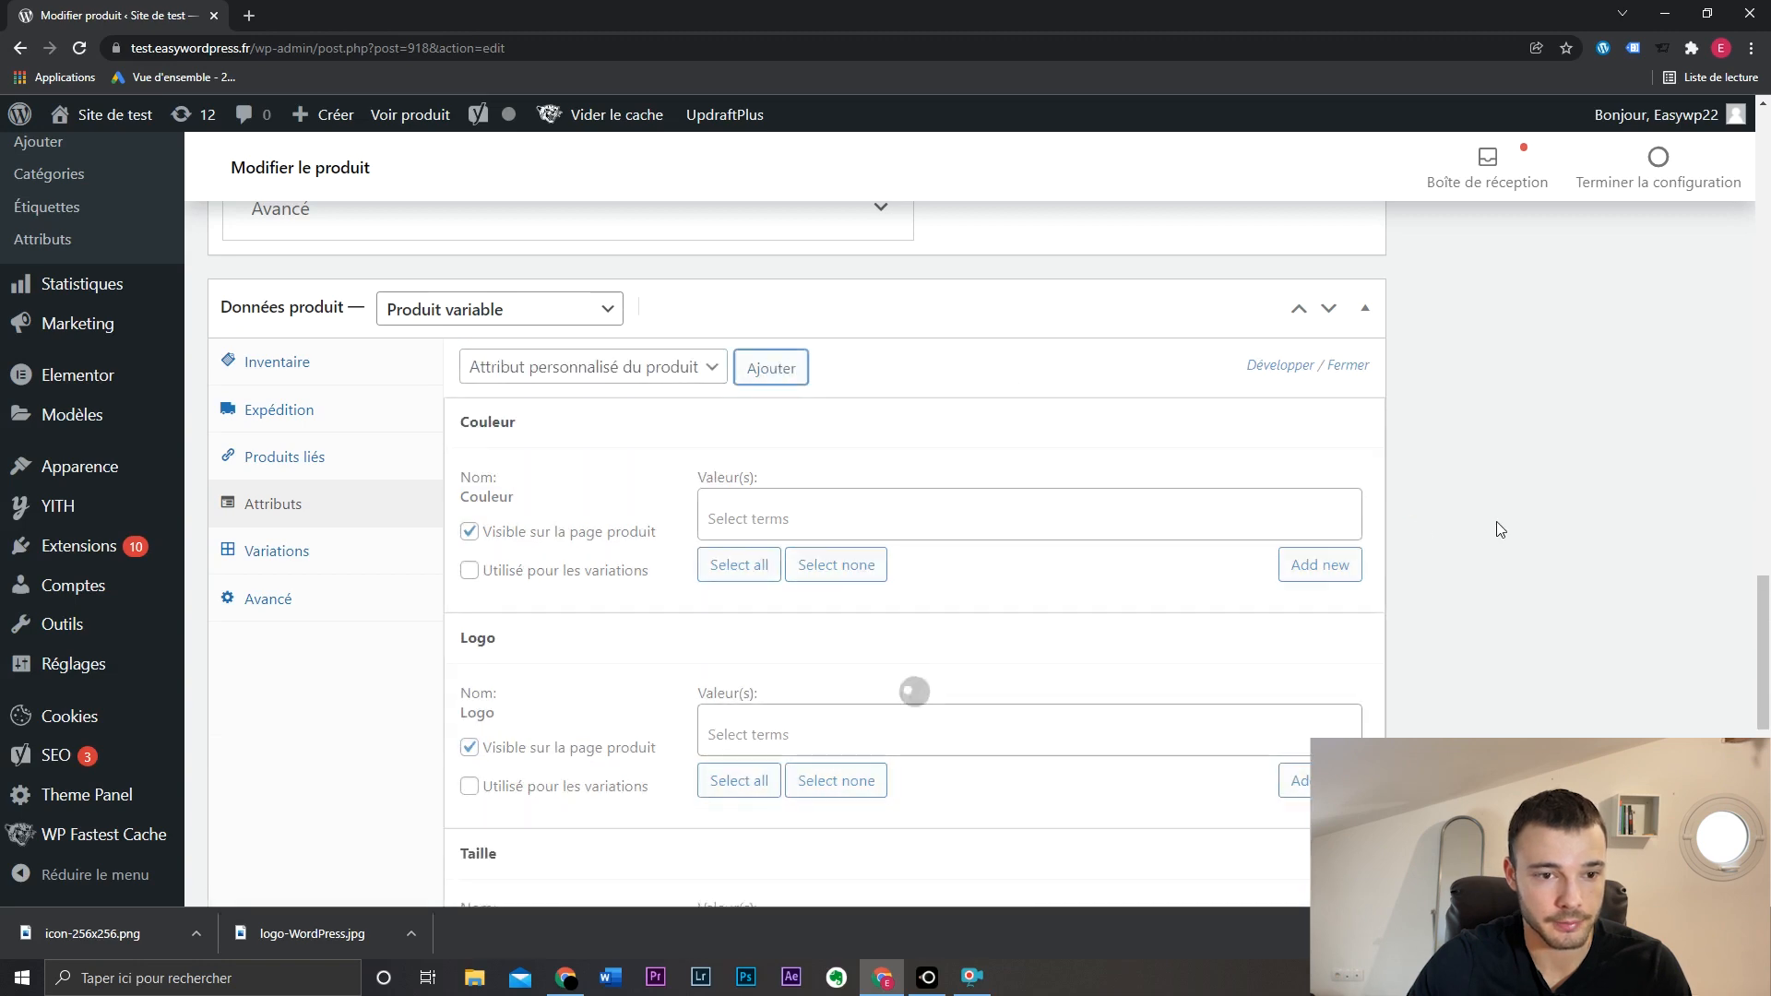
Step: Make the Couleur, Logo and Taille attributes used for variations and not visible on the product page
scroll(1520, 511, down, 3)
scroll(1374, 521, up, 2)
click(601, 414)
click(600, 452)
click(583, 629)
click(582, 667)
scroll(583, 671, down, 3)
click(579, 598)
click(581, 635)
Step: Assign all available terms to the Couleur, Logo and Taille attributes and save the product's attributes
scroll(1519, 417, up, 3)
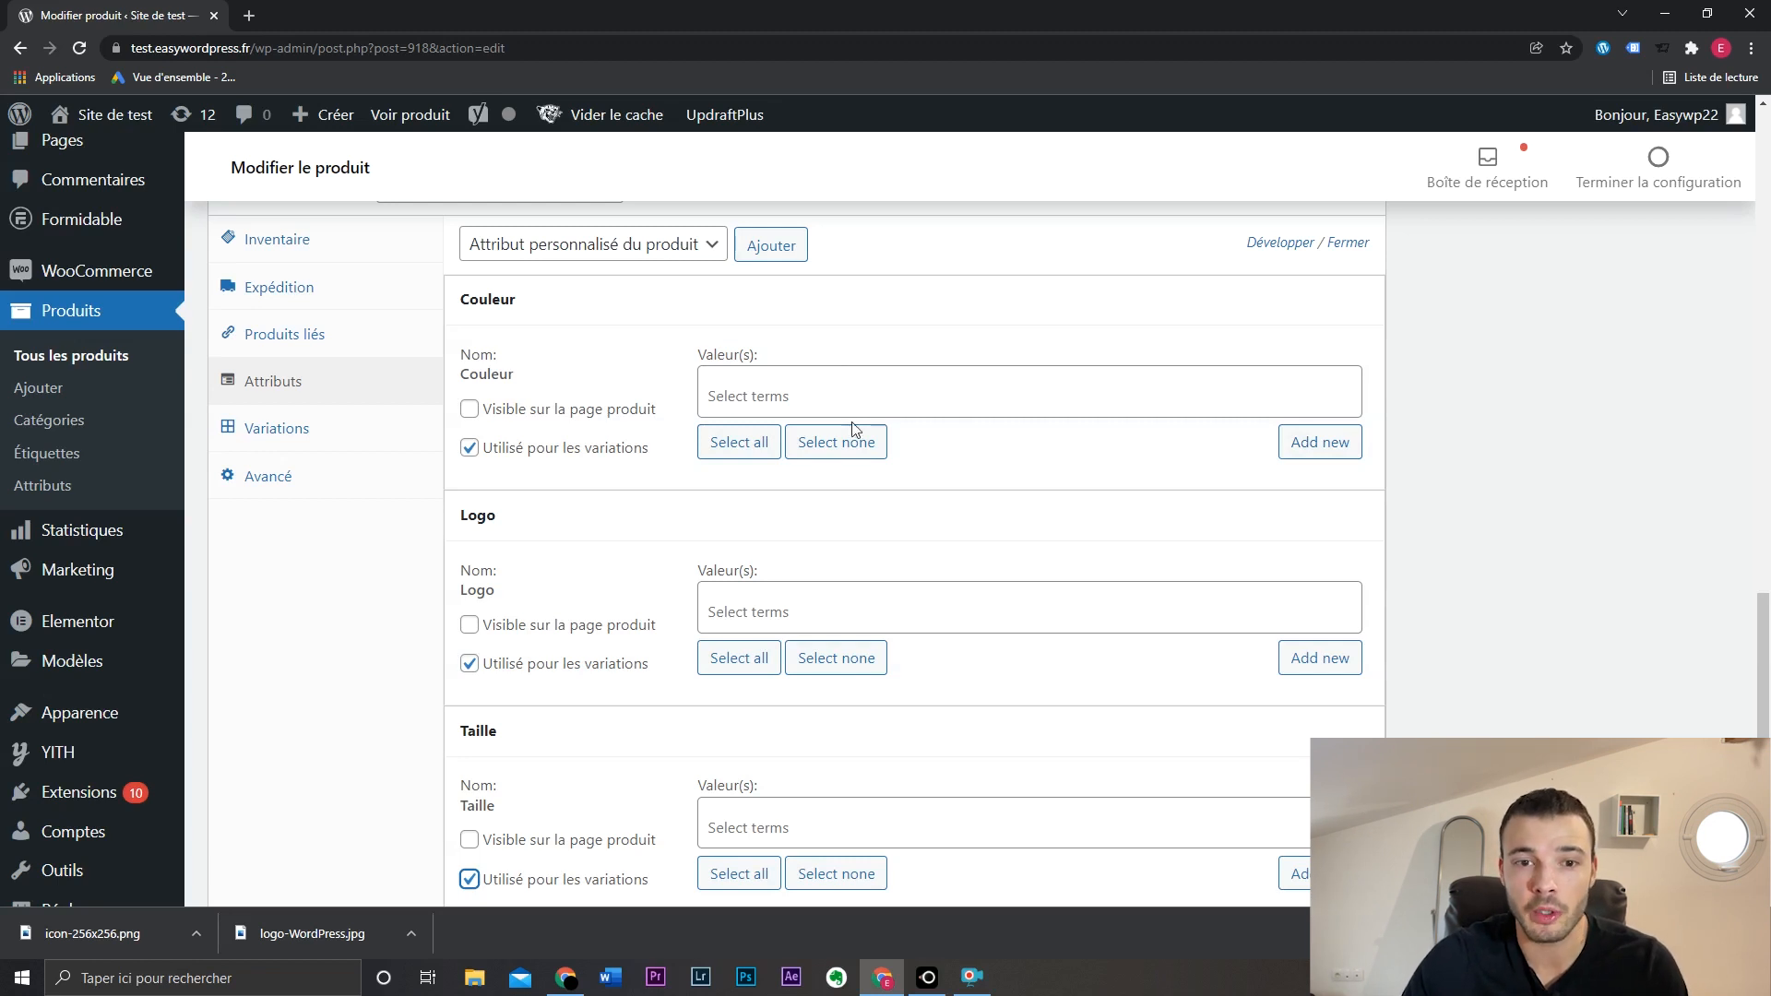
click(747, 445)
click(747, 654)
scroll(752, 669, down, 1)
click(749, 751)
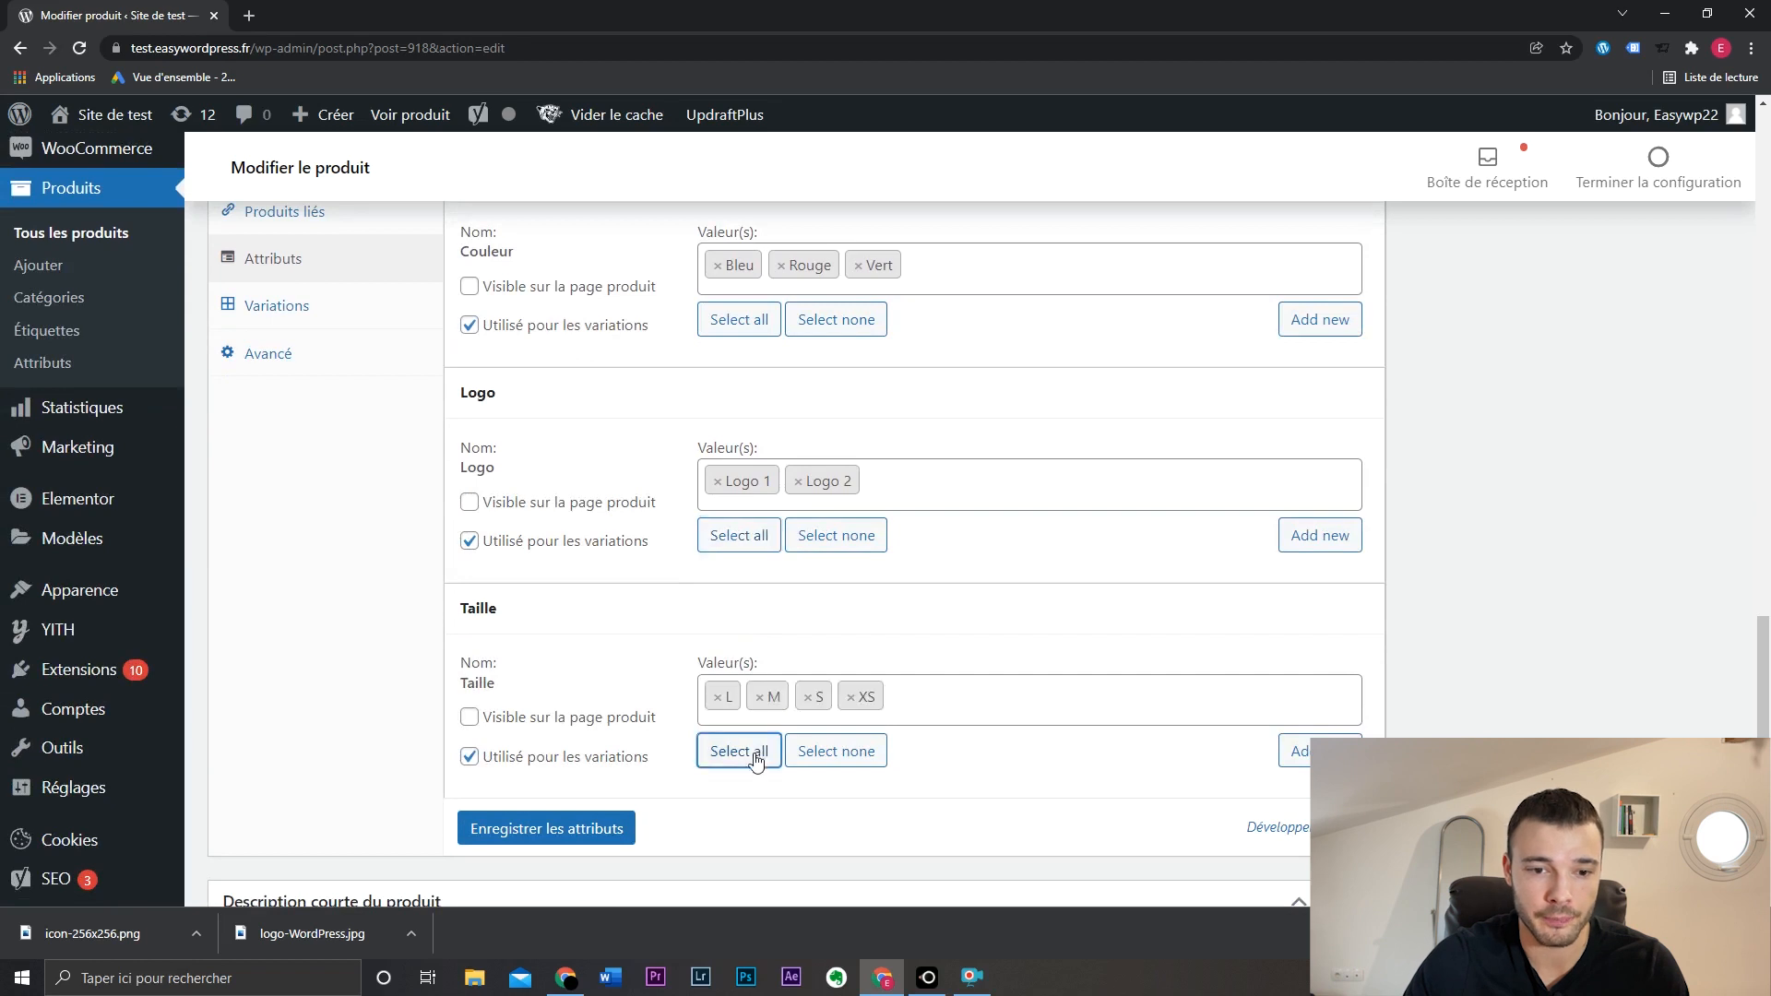
click(582, 832)
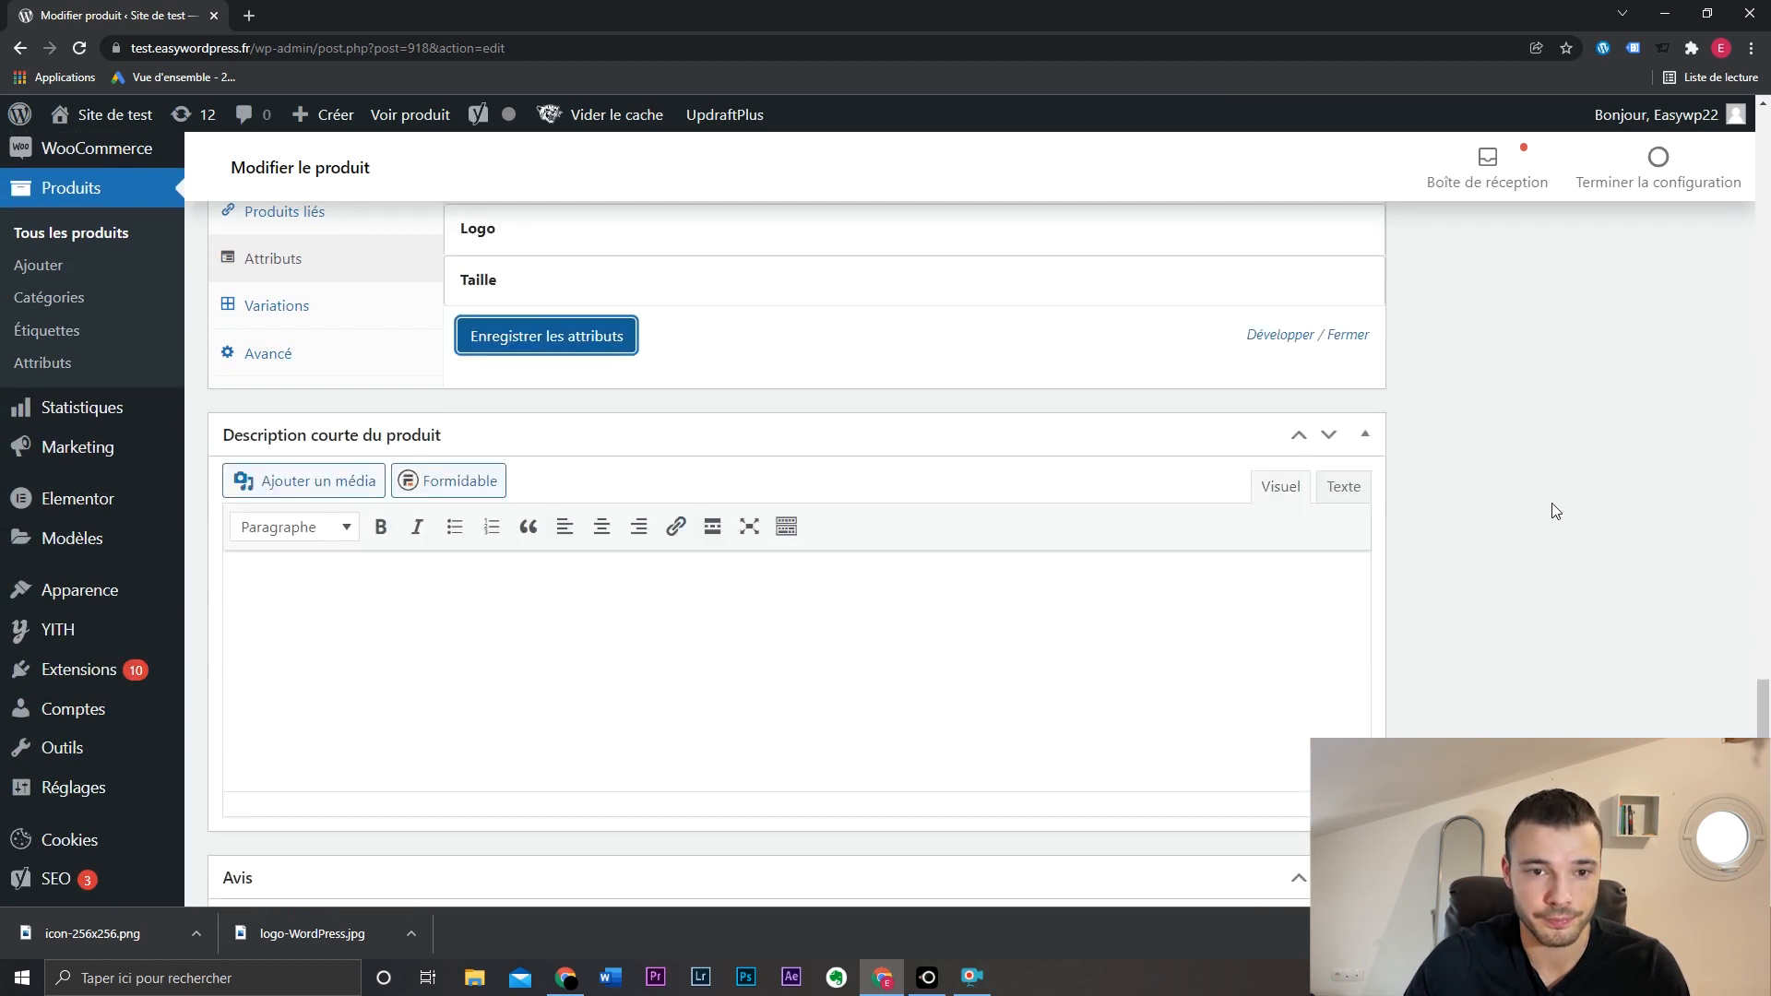
Step: Create the product variations for all attribute combinations and confirm the generation
scroll(1551, 500, up, 3)
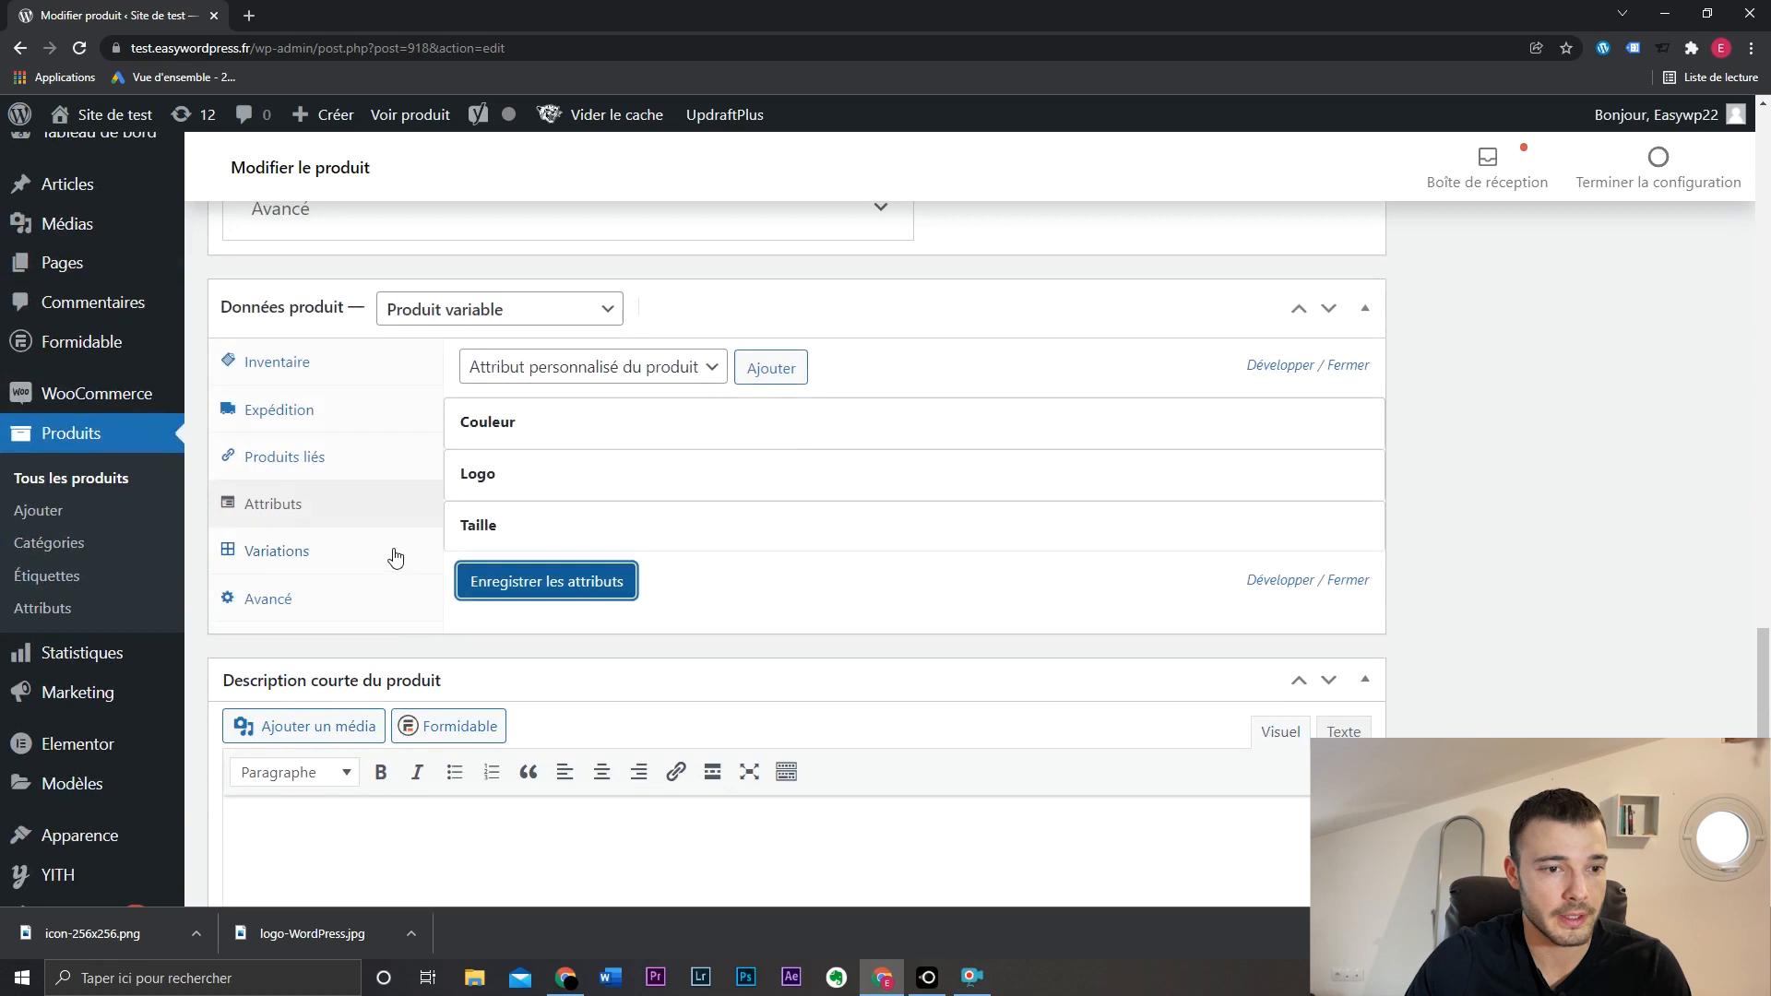
click(391, 549)
click(792, 377)
click(779, 421)
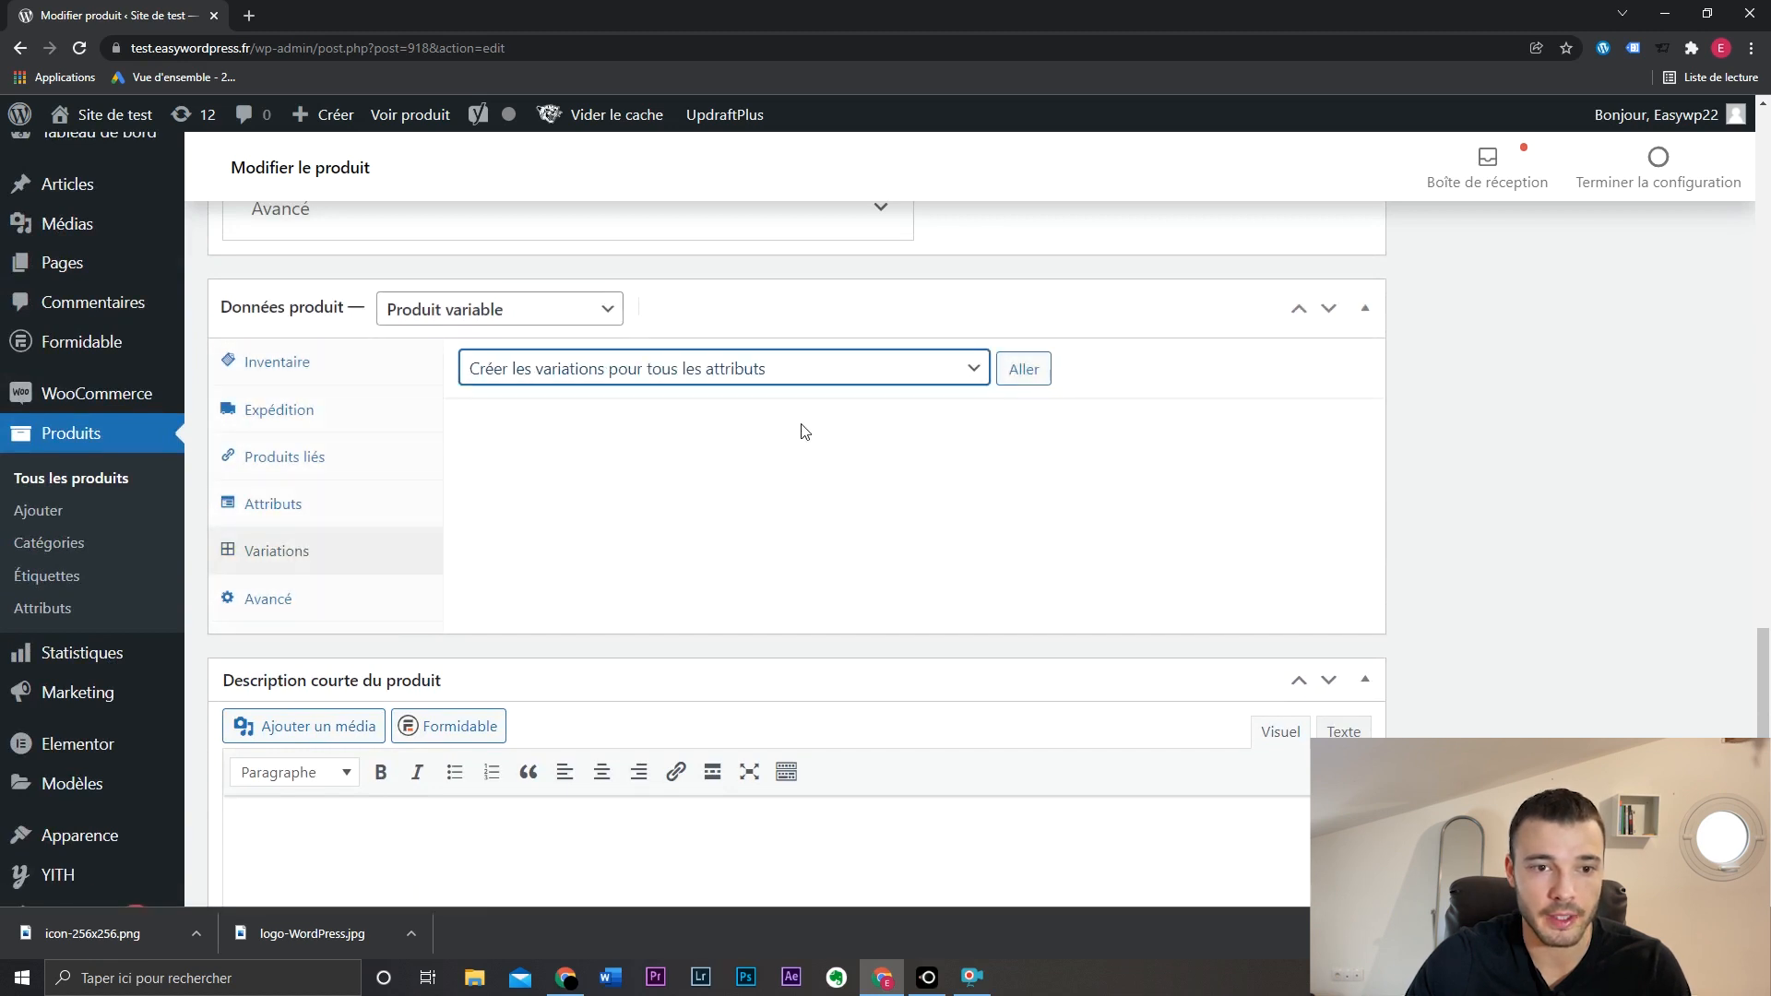
click(1022, 369)
click(972, 236)
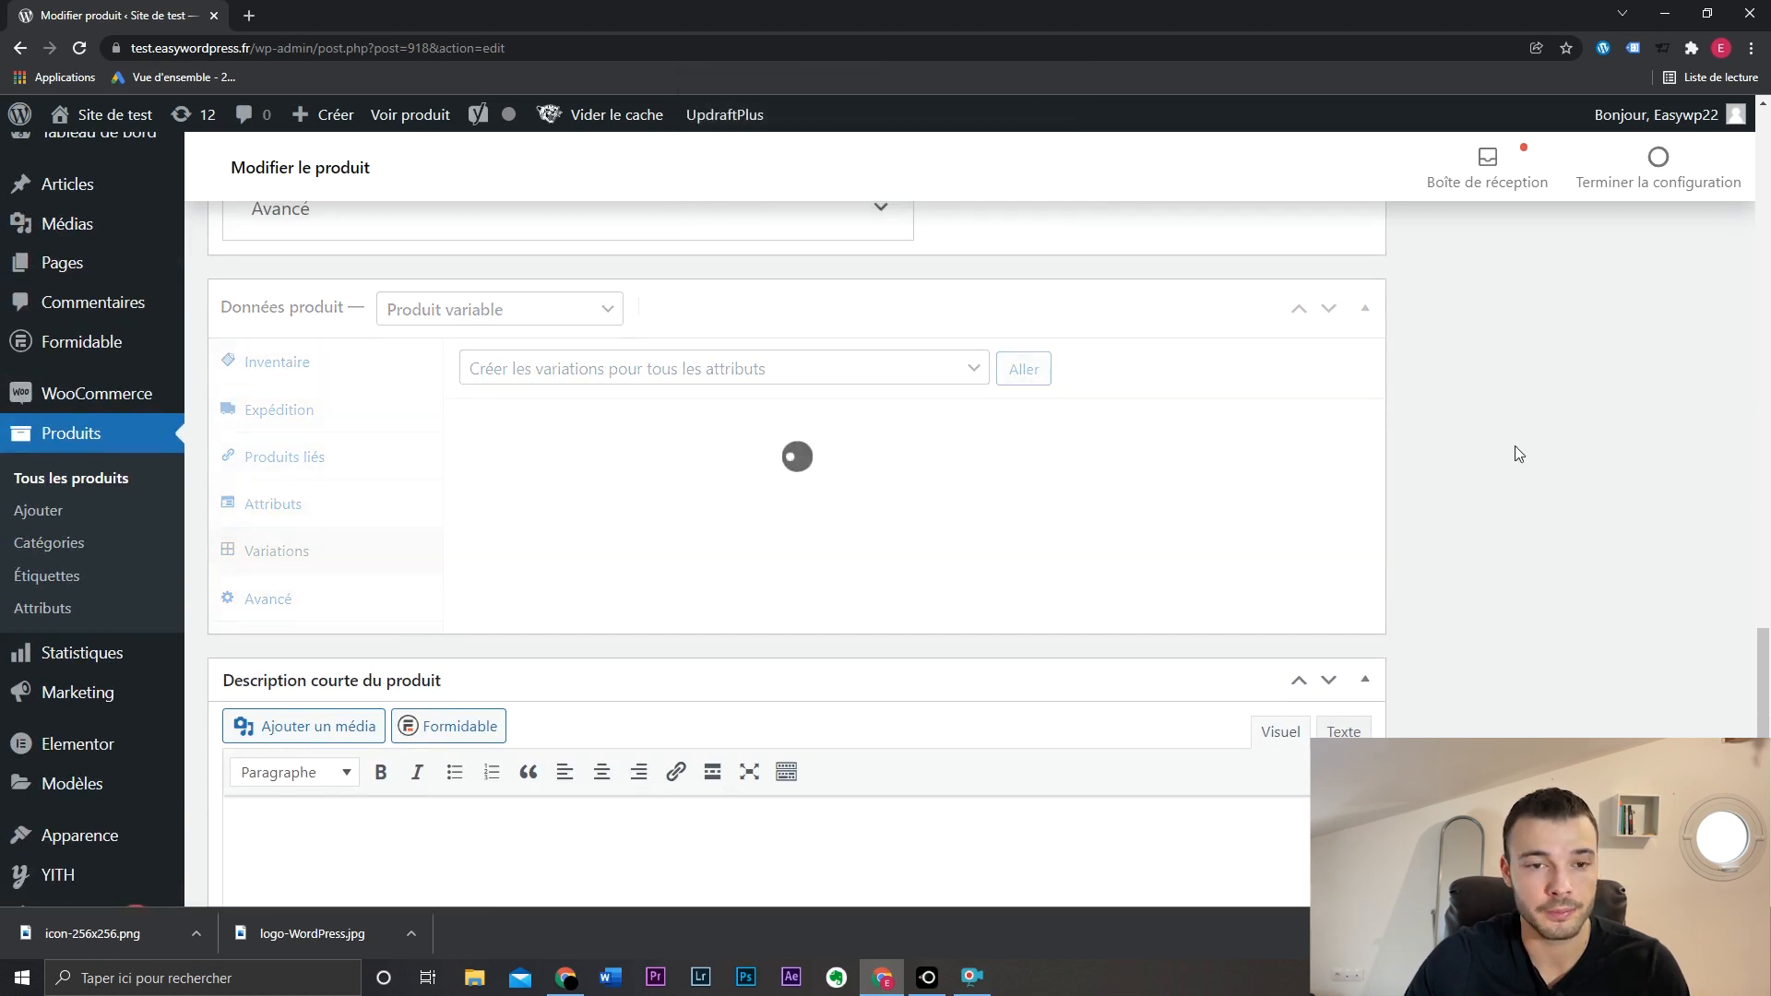
key(Return)
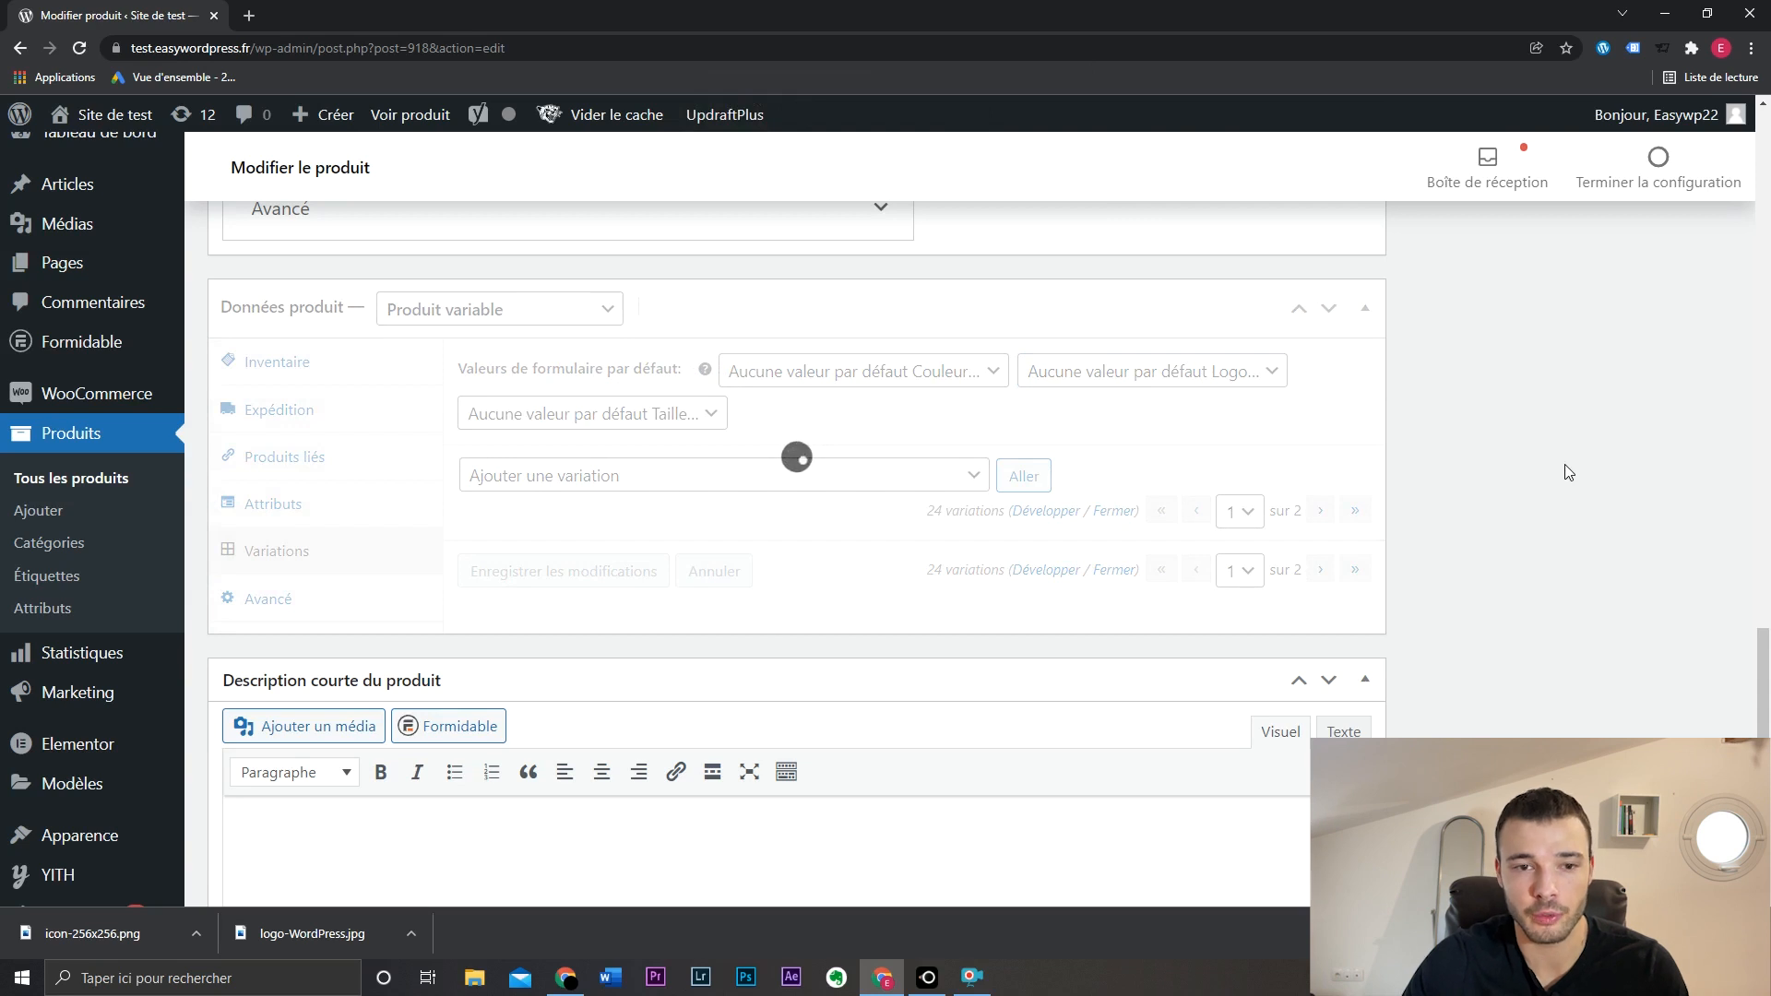
Step: Set the regular price of all variations to 20 € with the bulk action "Mettre en place les tarifs réguliers"
click(776, 480)
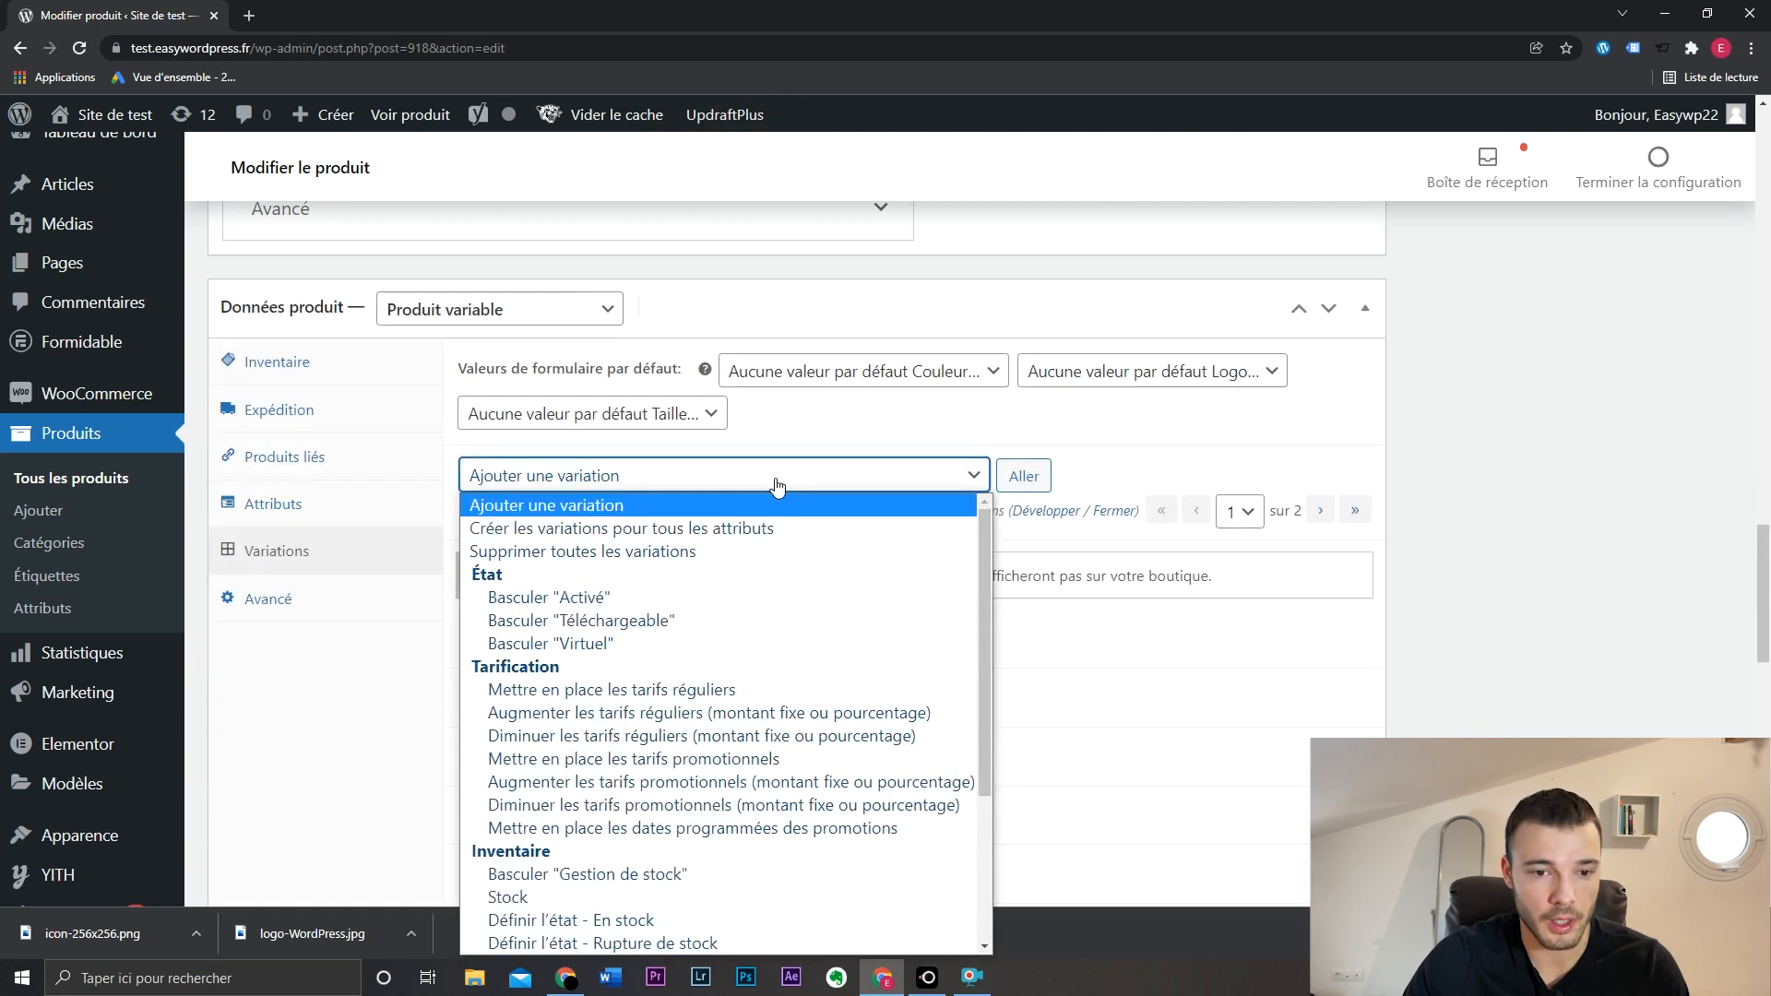
click(774, 689)
click(1029, 483)
text(10)
key(Return)
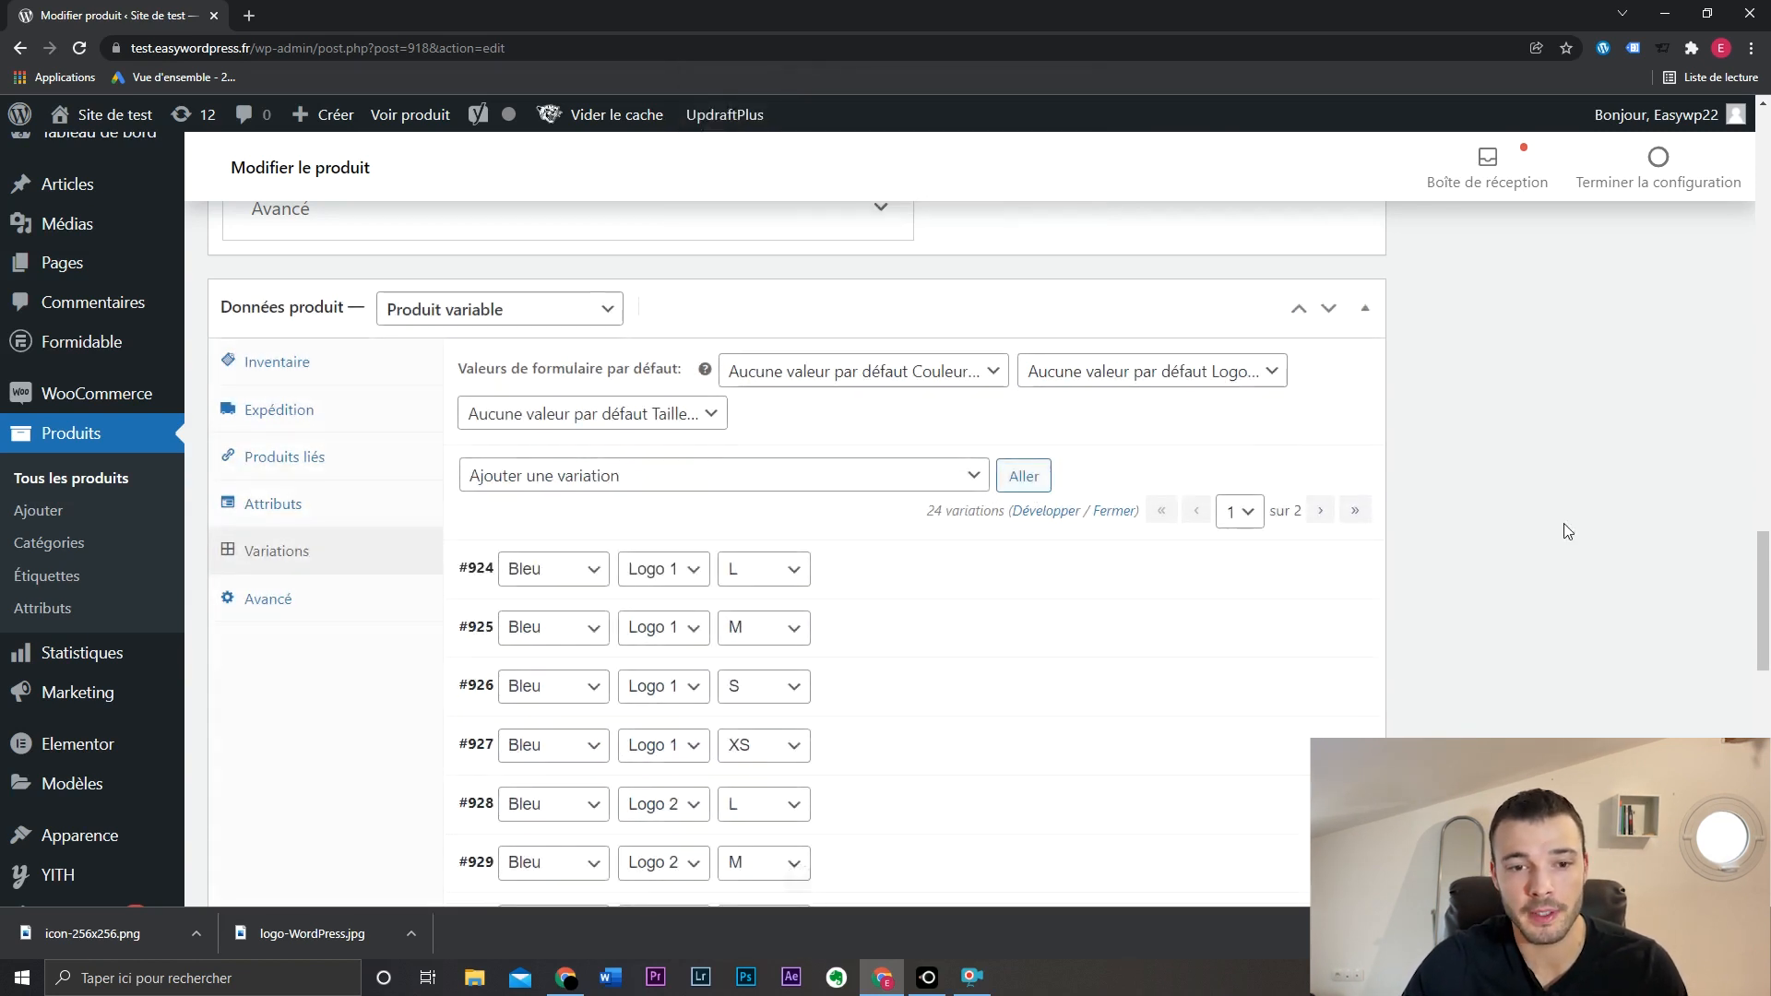
Step: Examine the image, price, stock and dimension settings of the Bleu, Logo 1 variations in sizes L and M
scroll(1564, 523, down, 1)
click(903, 456)
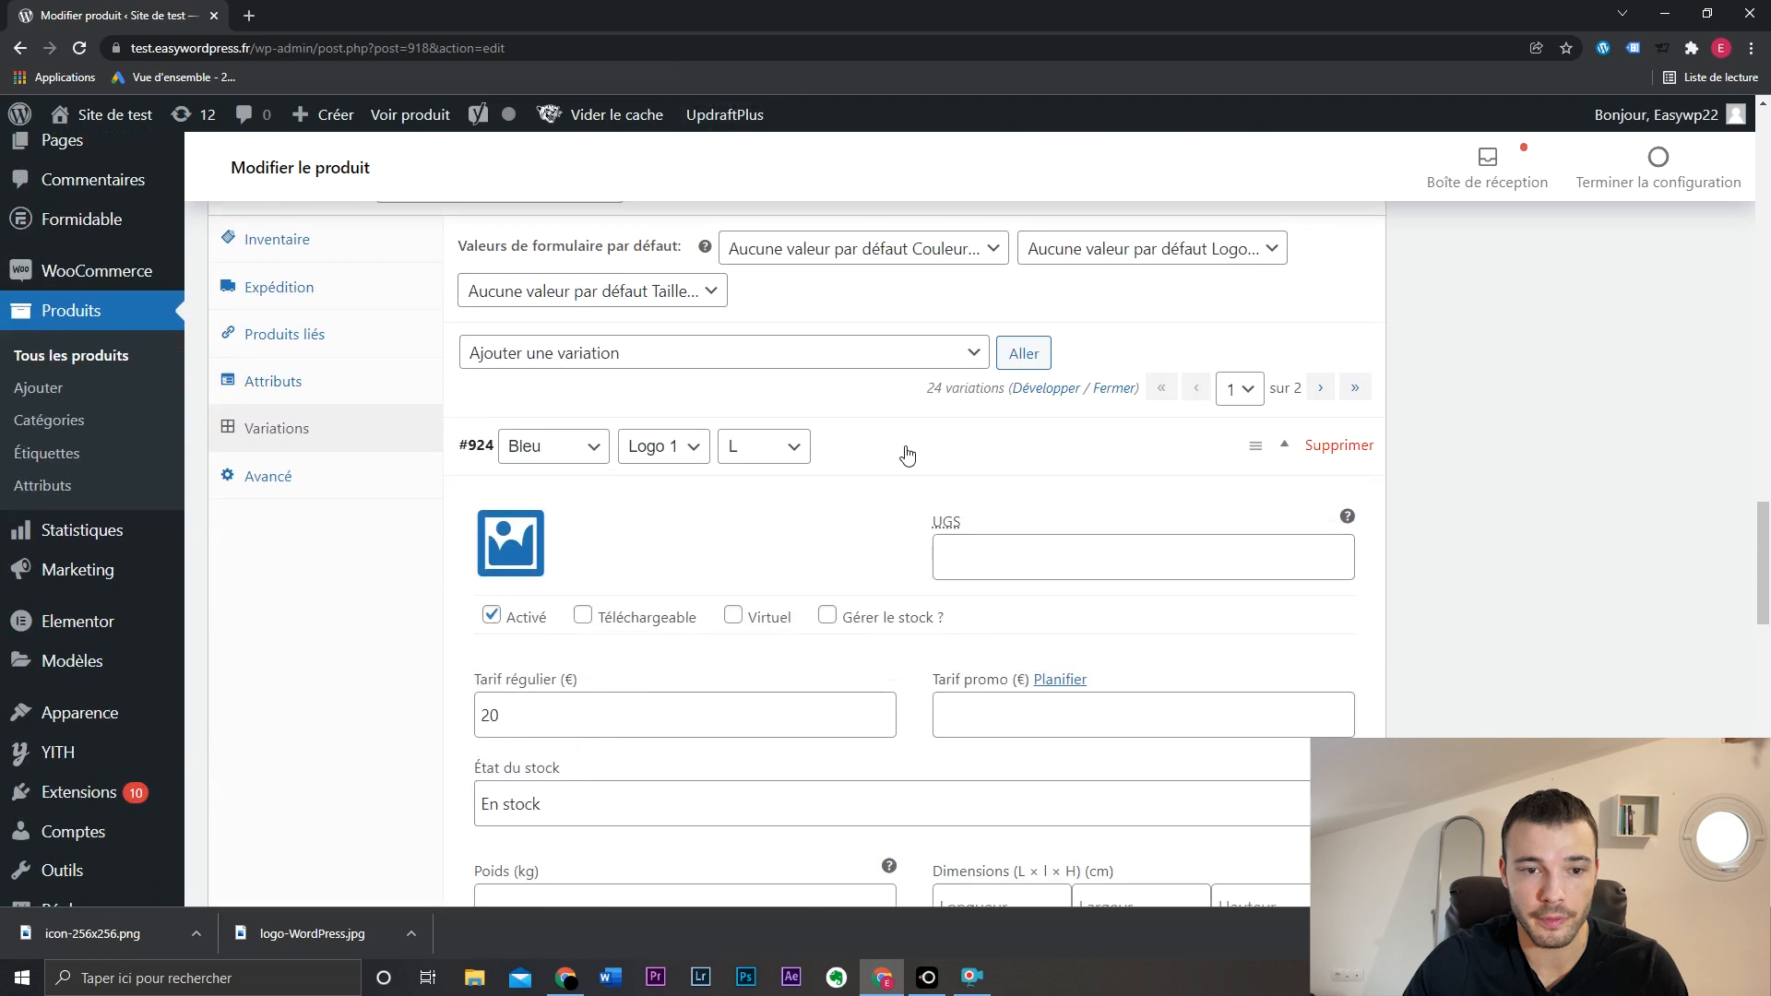
click(890, 530)
scroll(893, 526, down, 1)
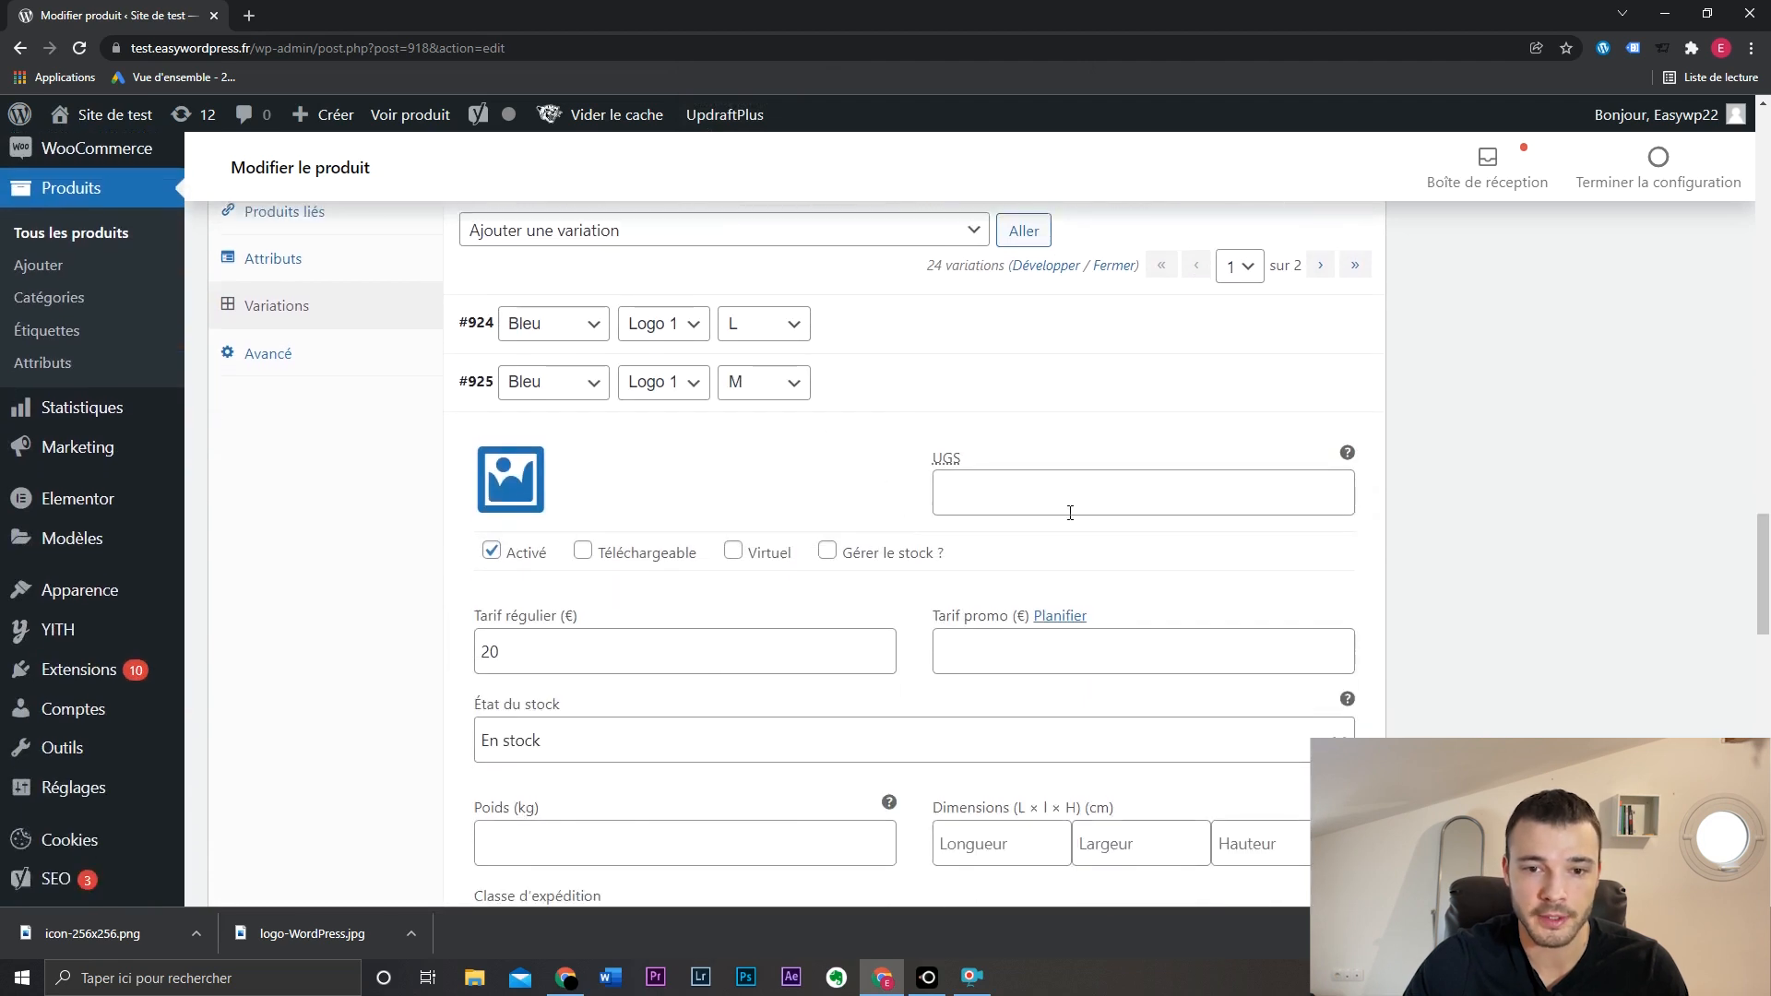
scroll(1579, 561, down, 3)
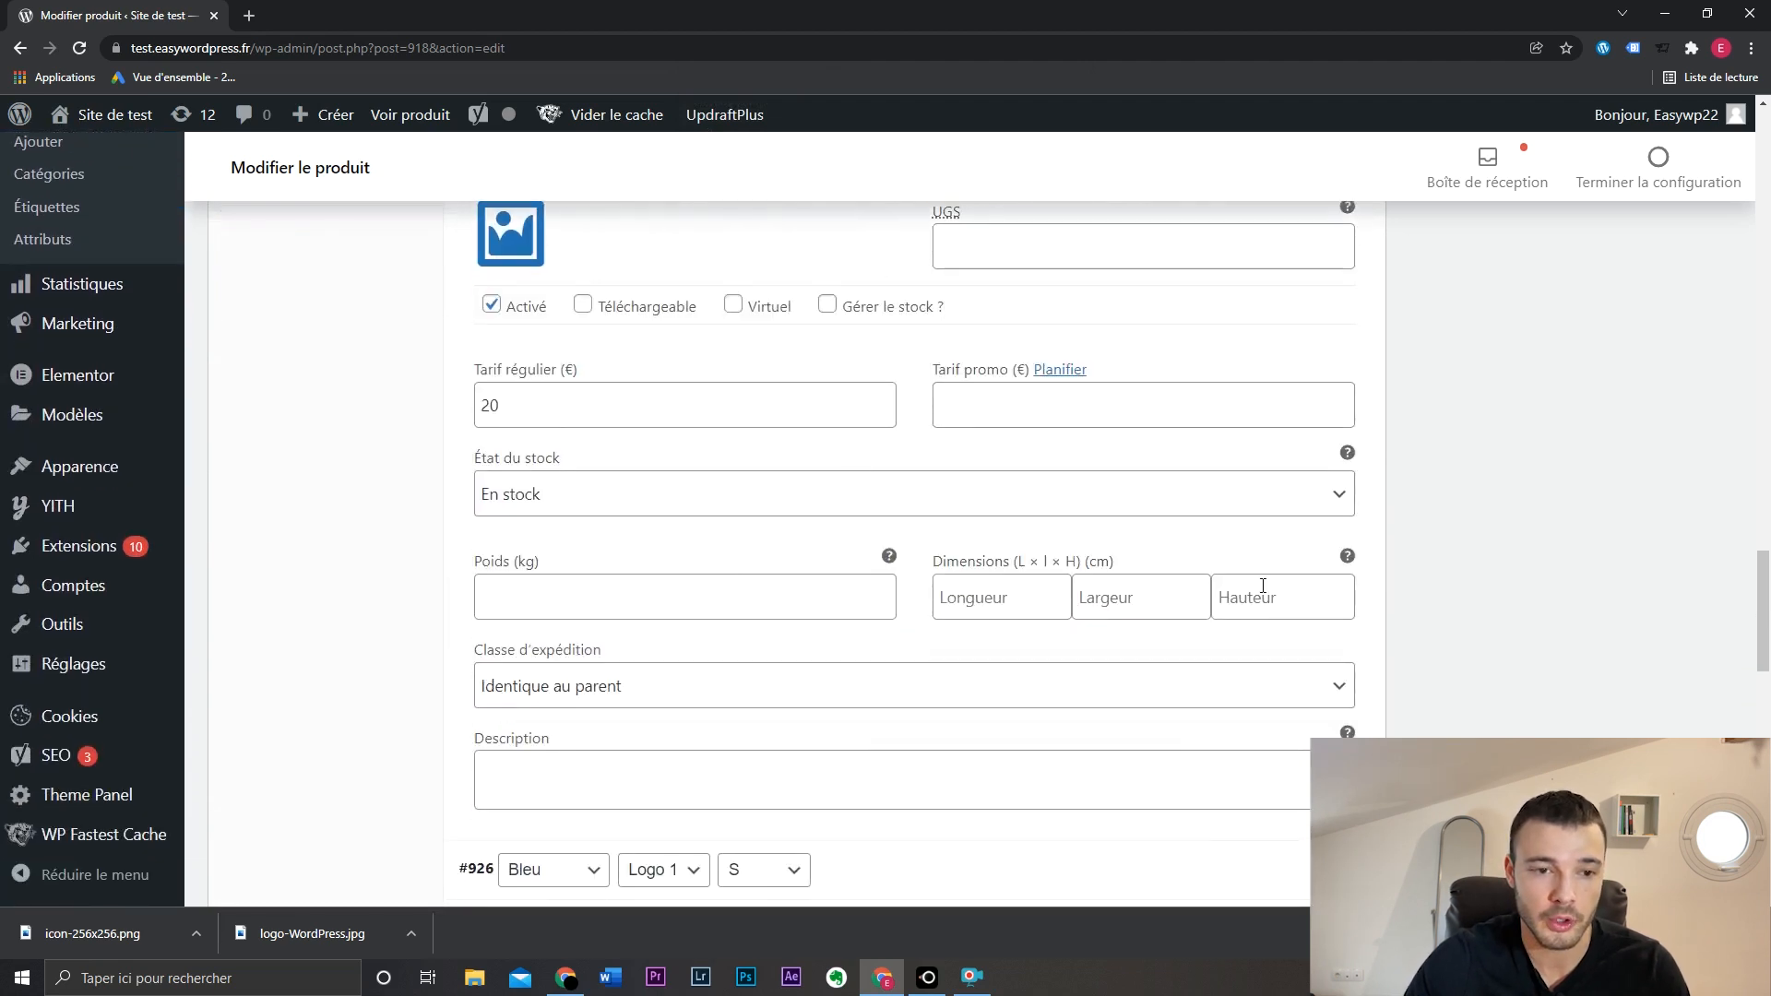
scroll(1258, 589, up, 3)
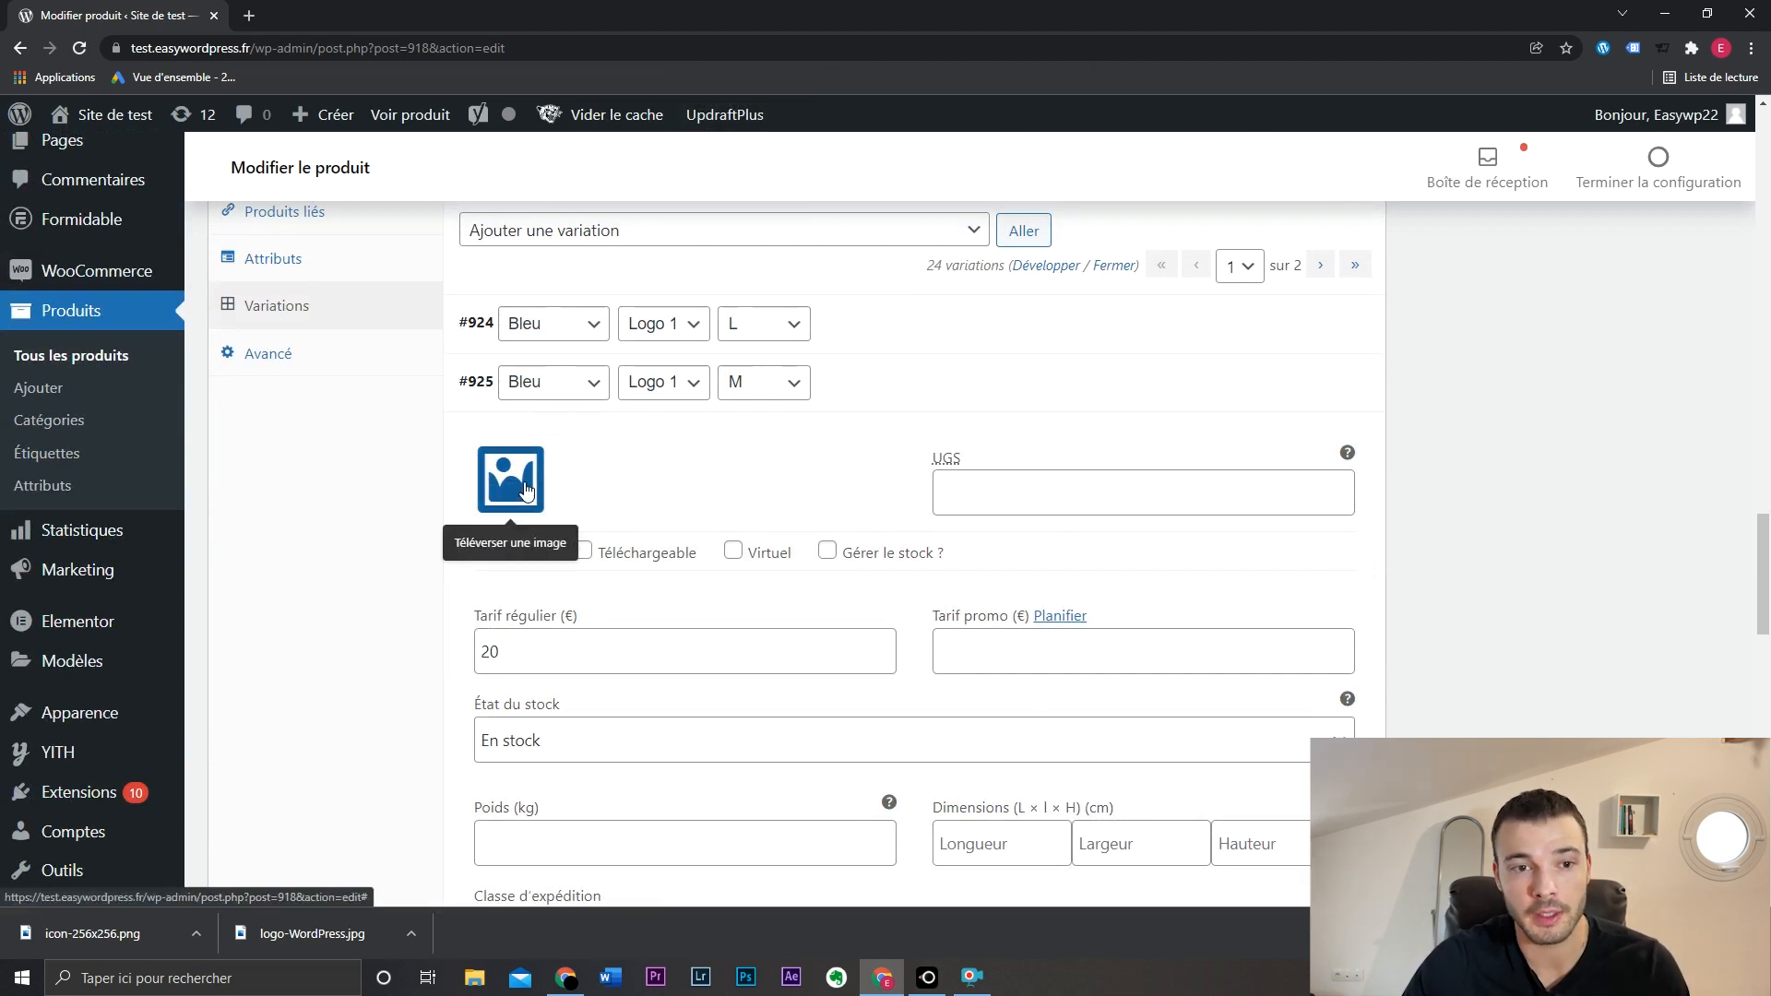
click(896, 403)
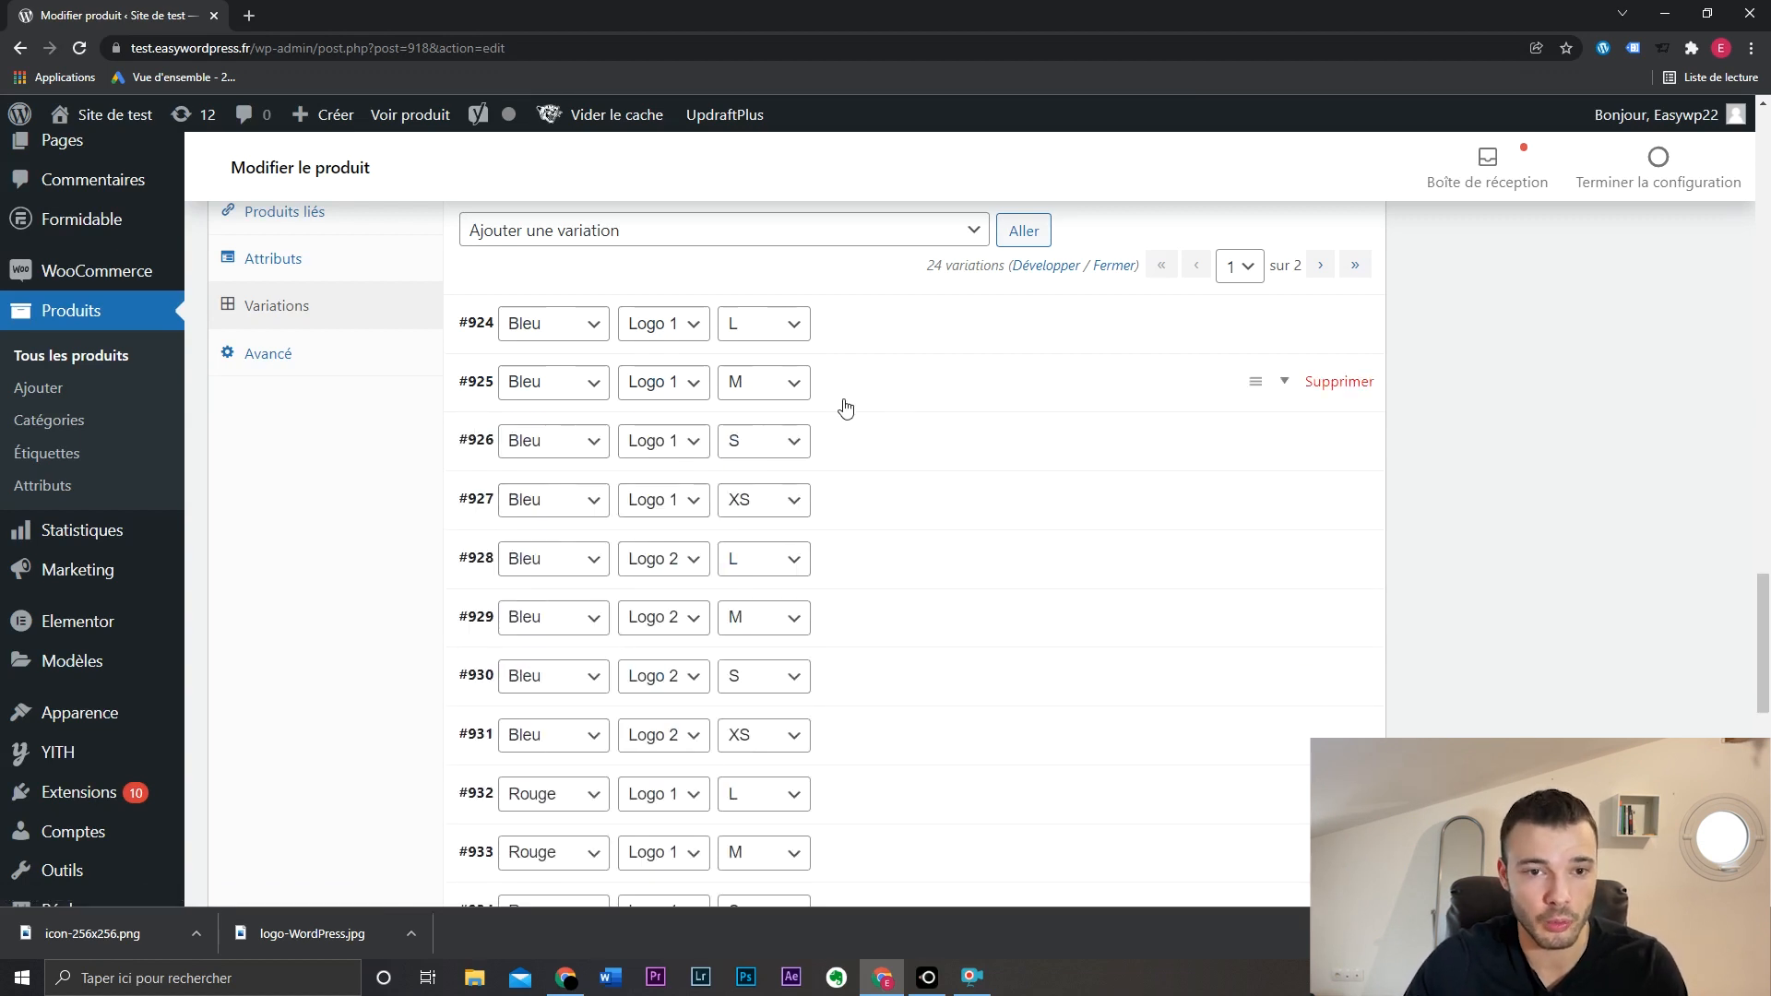
Step: Assign the blue T-shirt image to the Bleu, Logo 1, L variation and collapse its settings
click(847, 334)
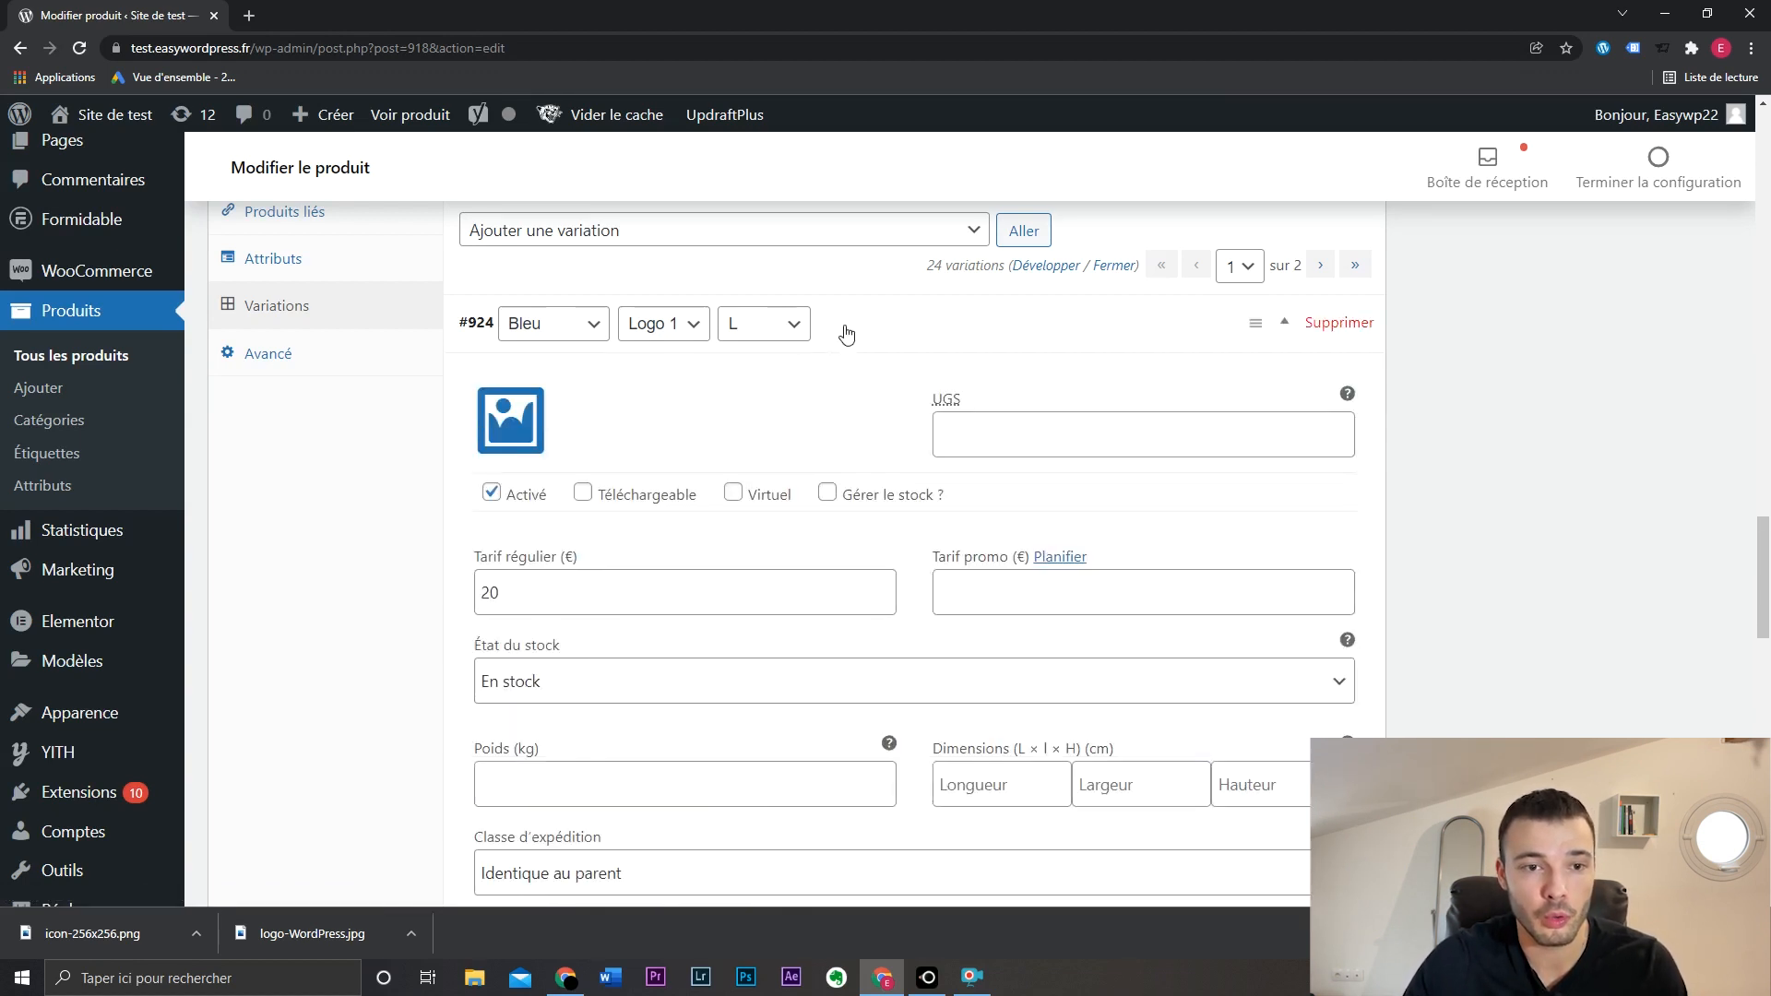
click(506, 417)
click(452, 415)
click(1642, 838)
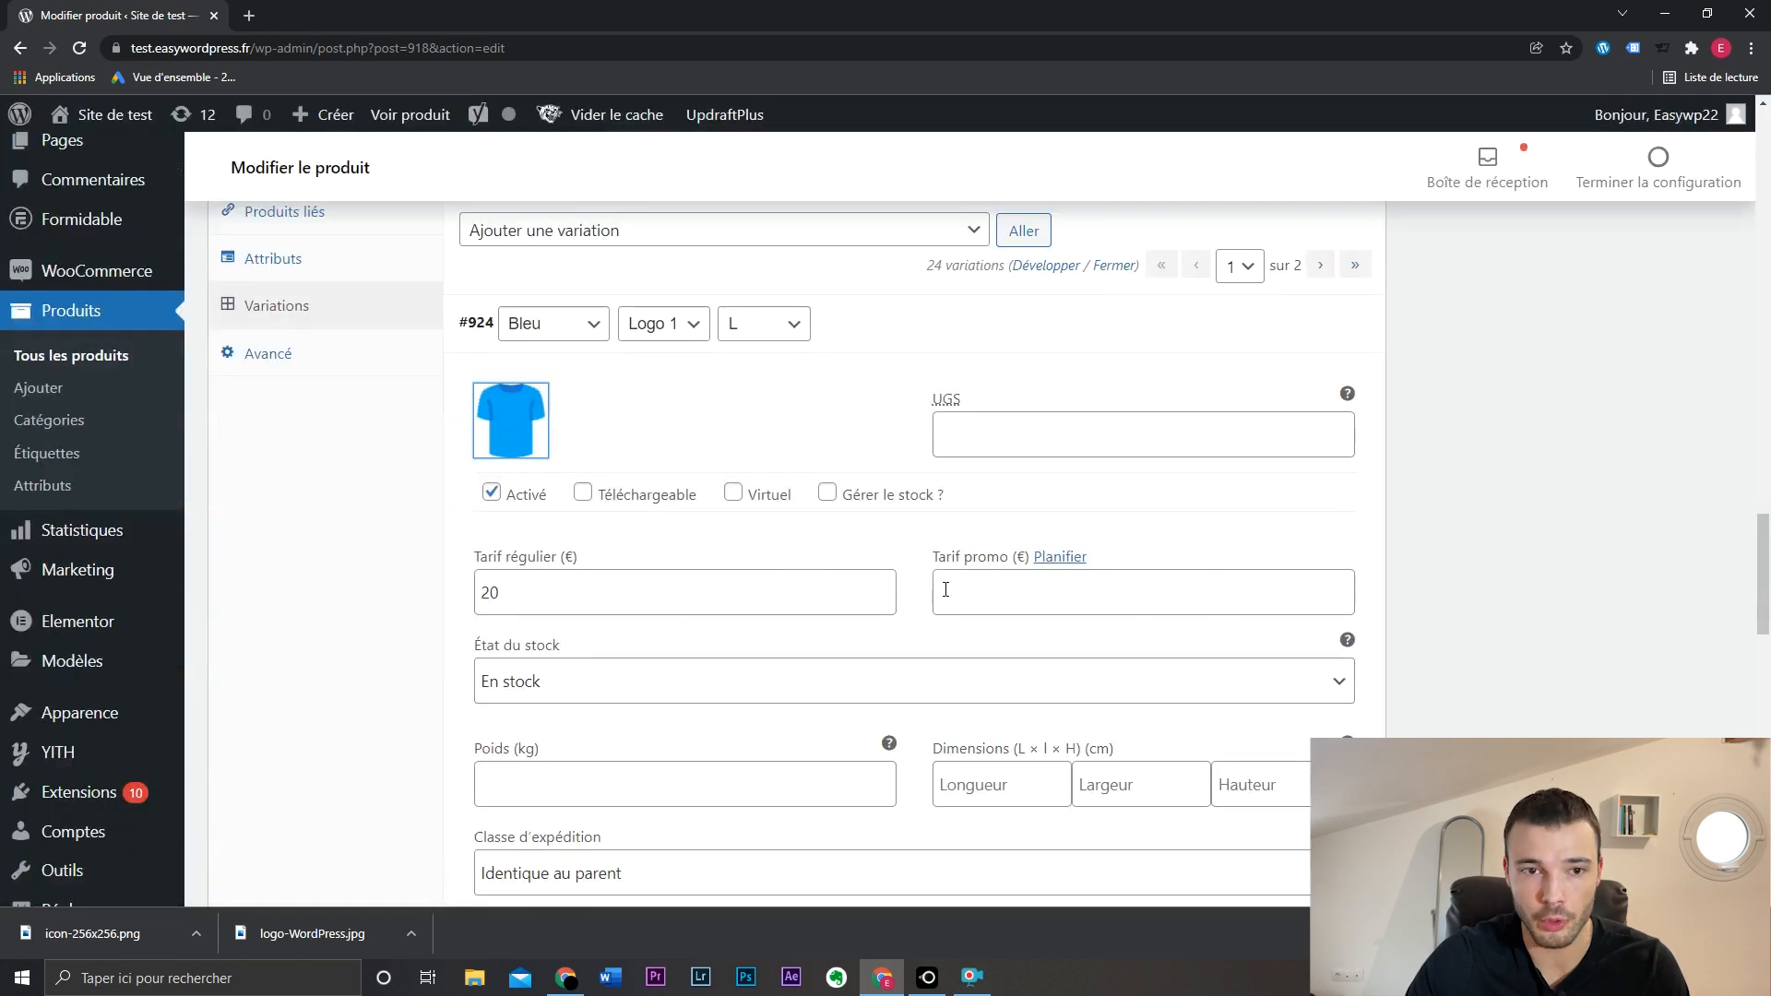
click(844, 341)
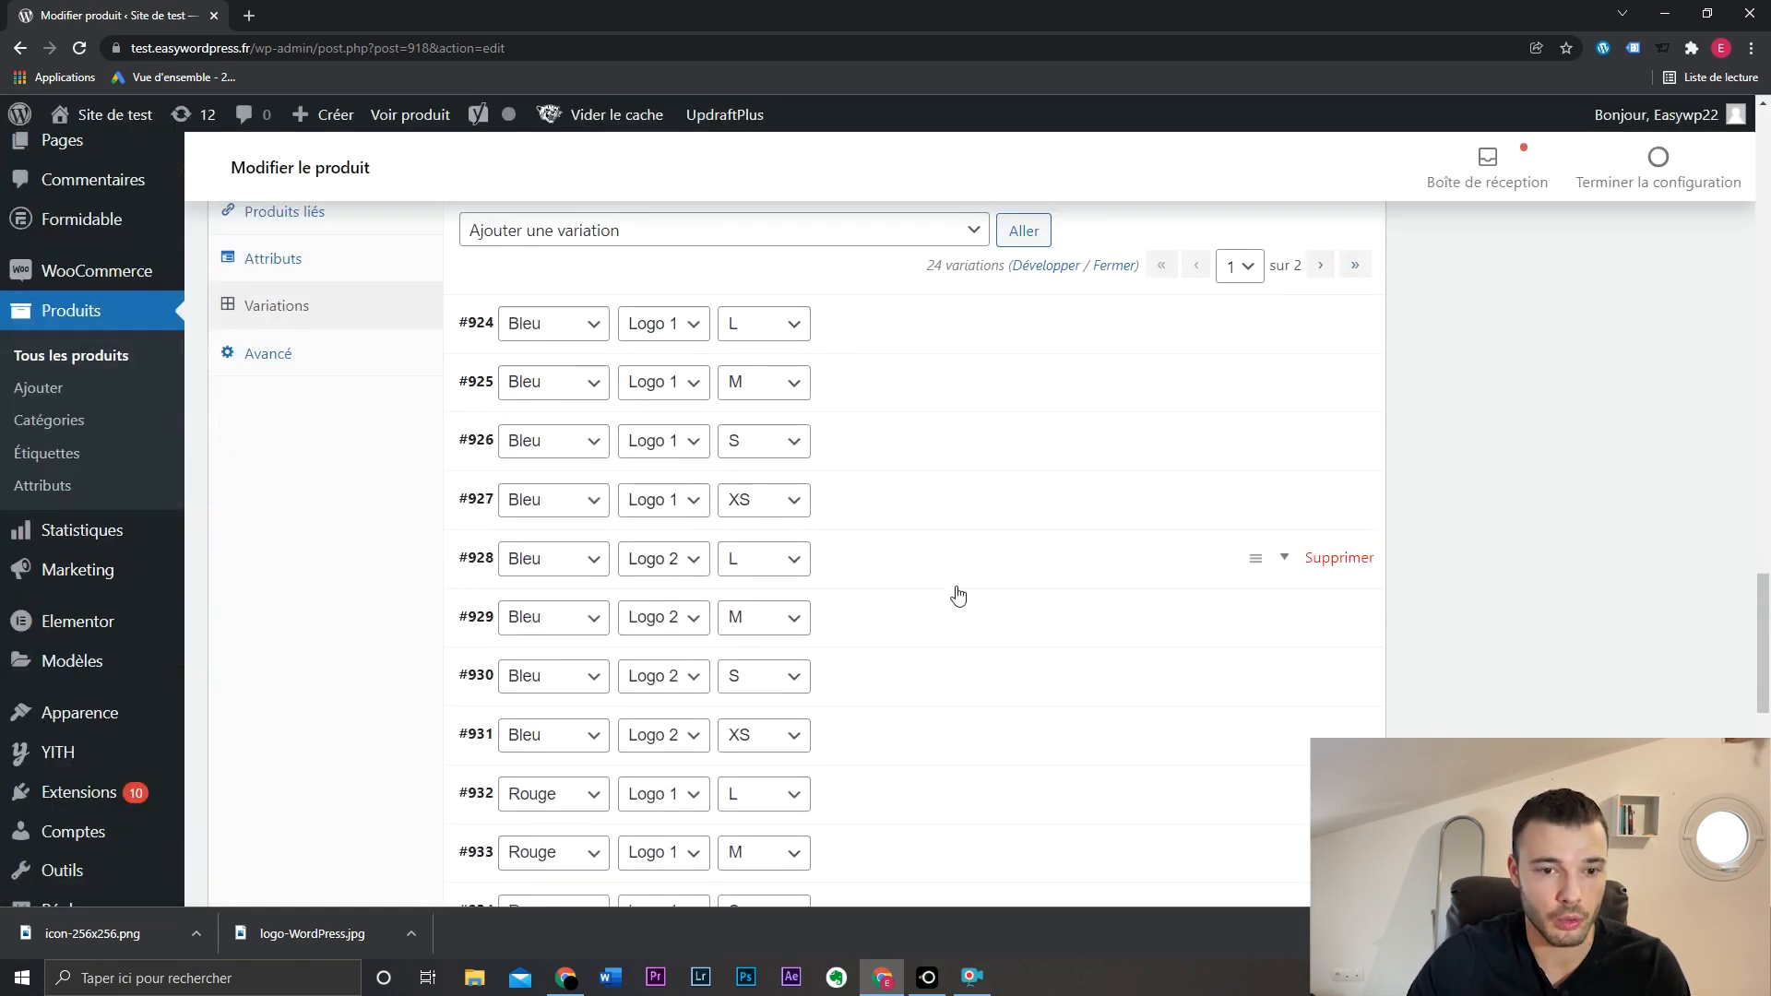
Step: Assign the orange-red V-neck T-shirt image to the Rouge, Logo 1, L variation and save the variation changes
scroll(958, 596, down, 3)
click(866, 553)
click(525, 643)
scroll(913, 461, down, 8)
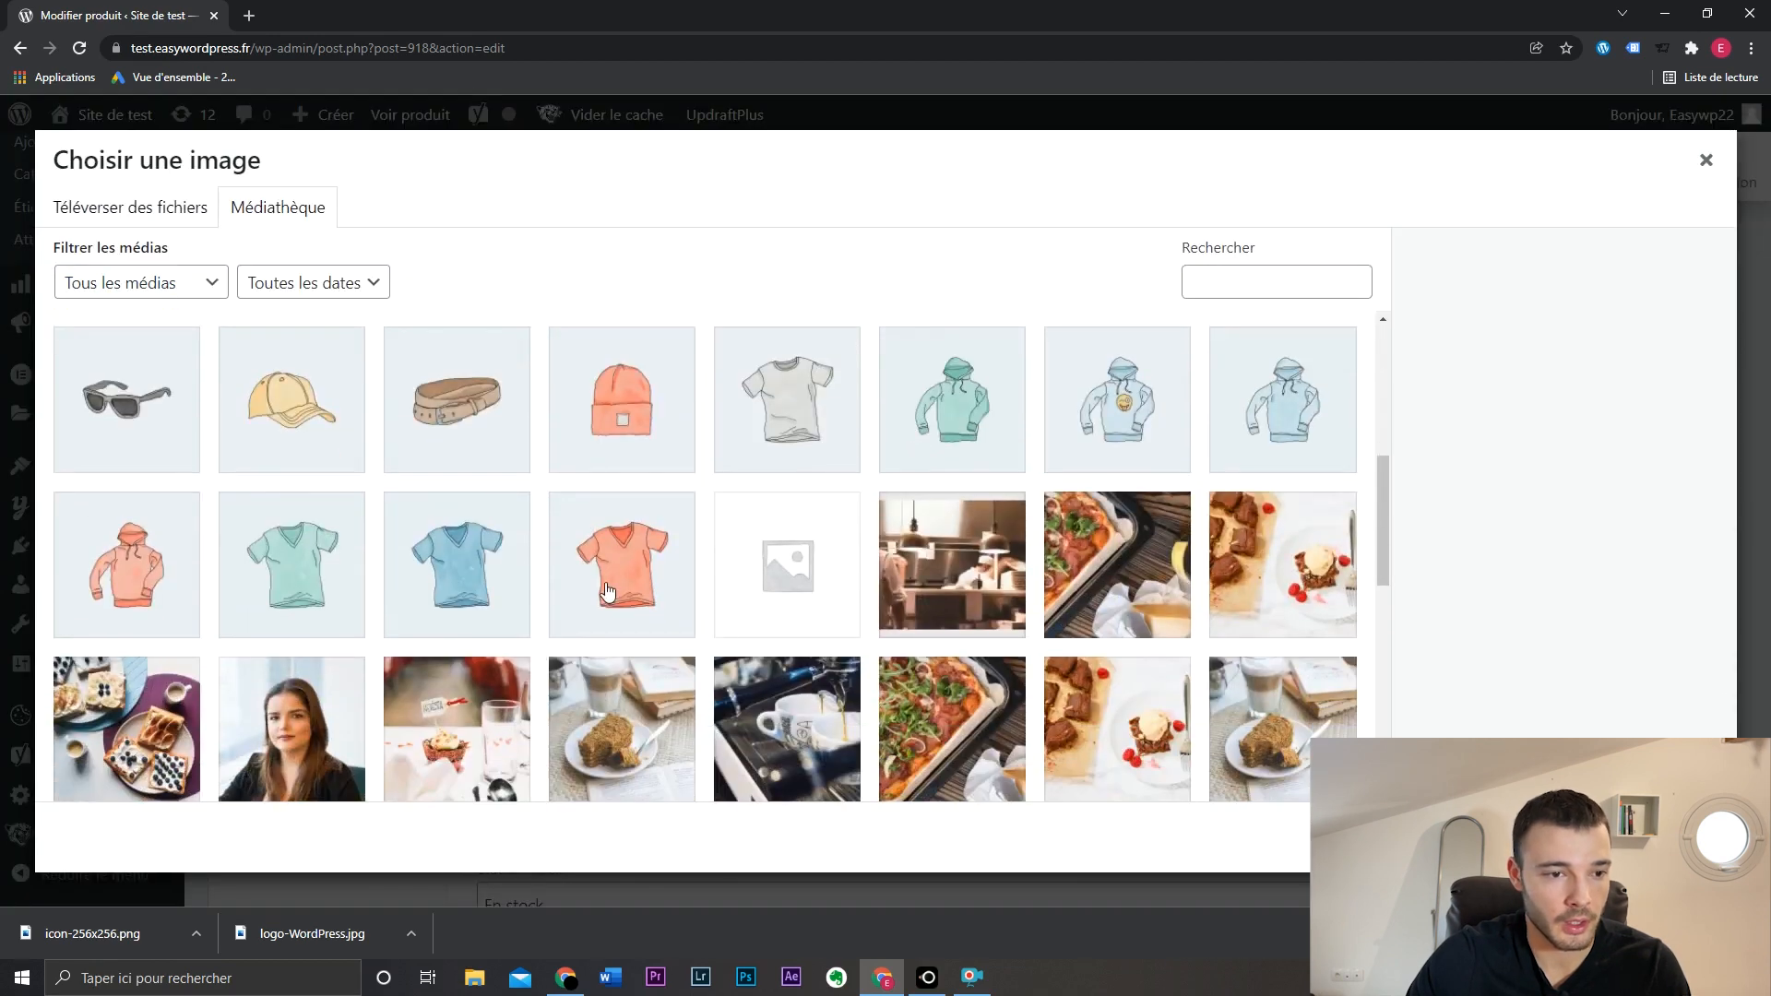
click(611, 590)
click(1641, 837)
click(564, 714)
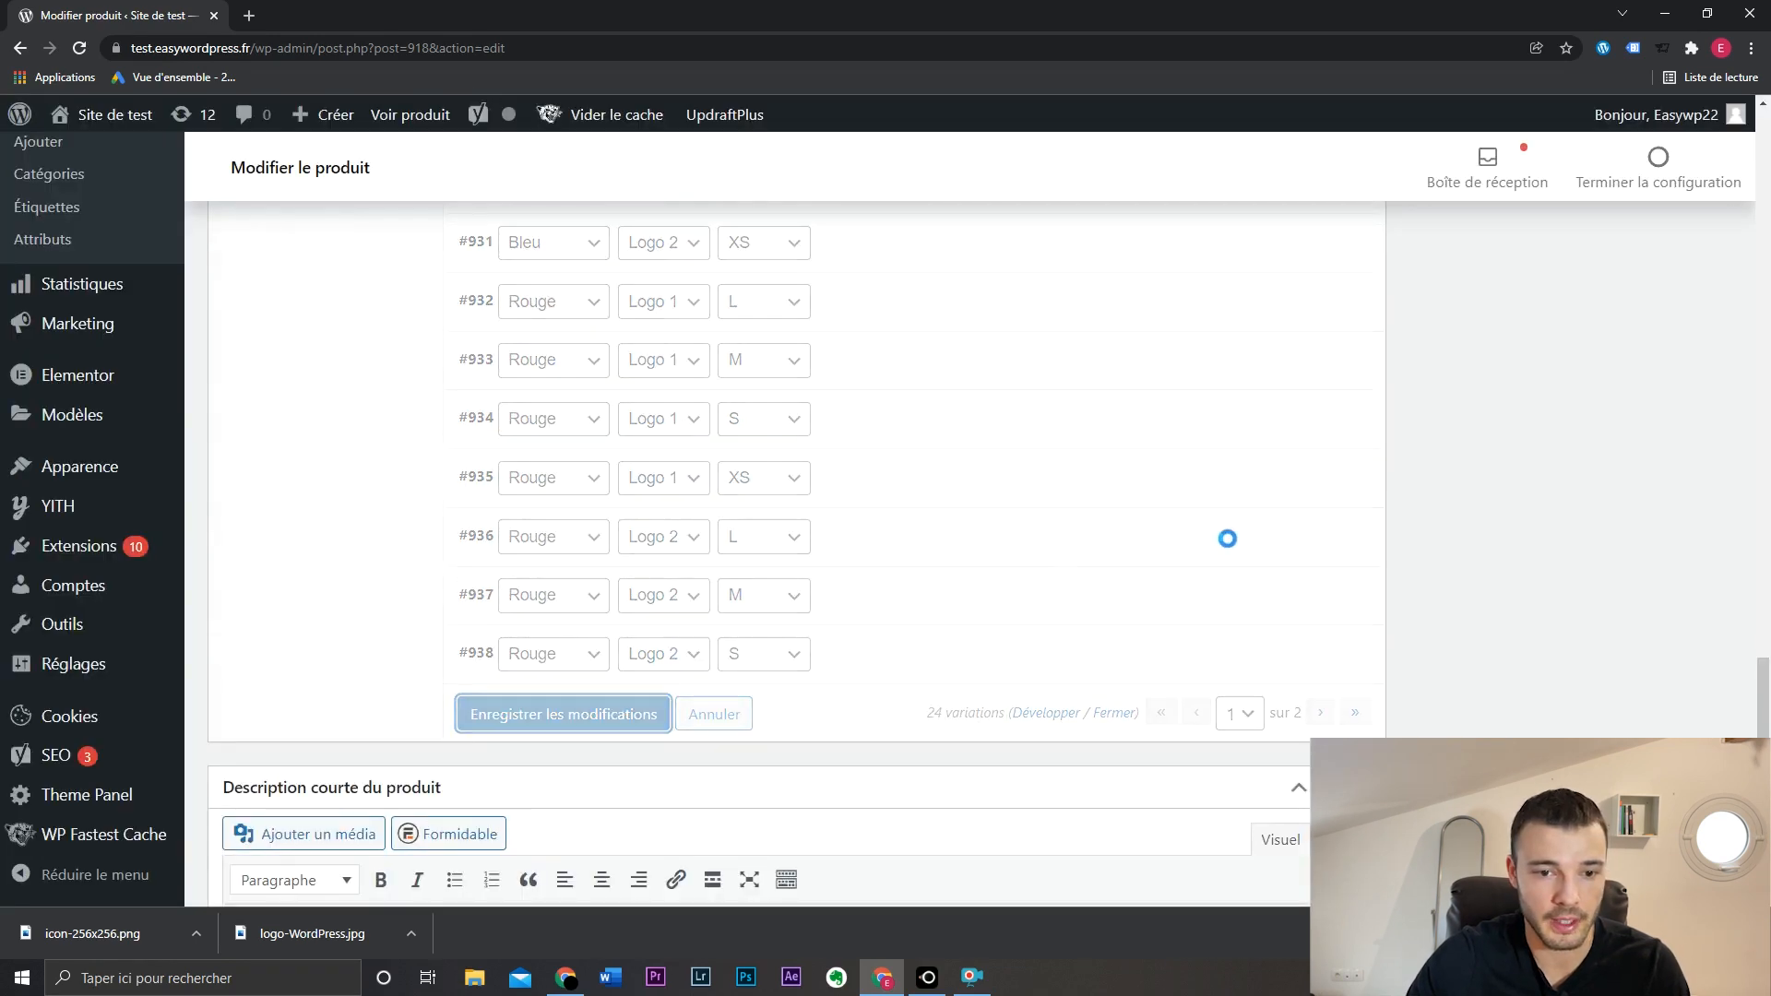
Step: Update the Produit Test product and open its public product page
scroll(1304, 561, up, 15)
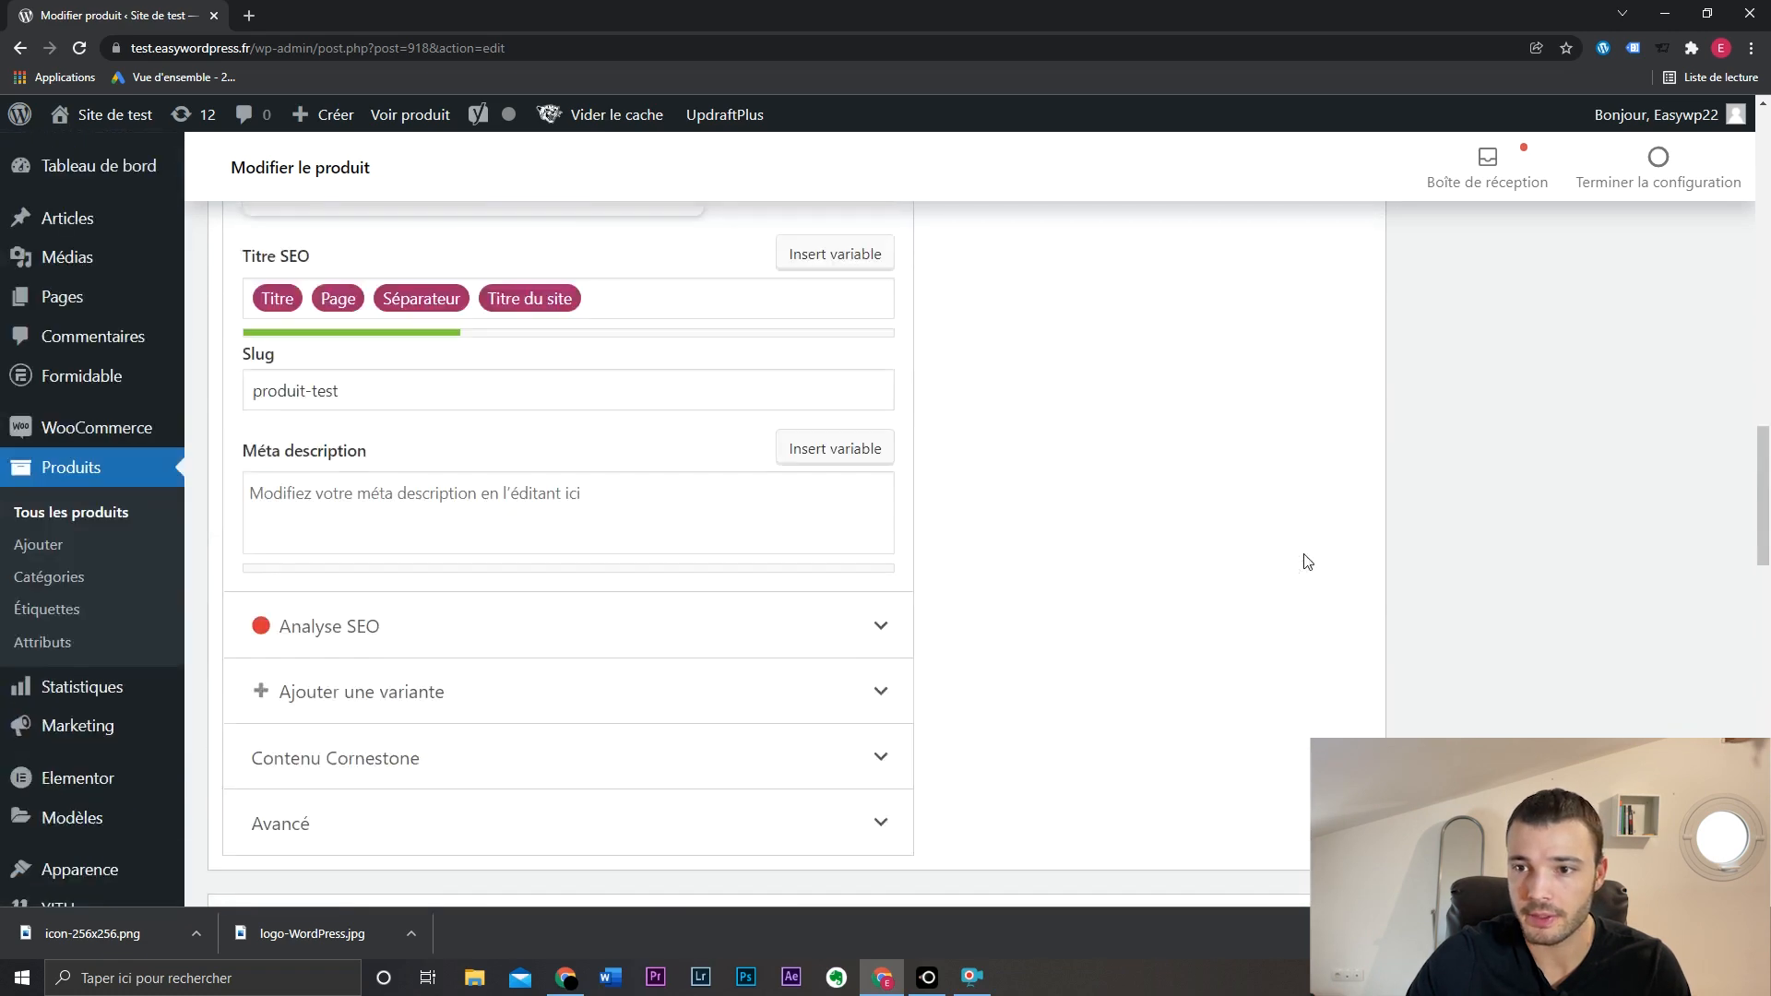
click(1661, 241)
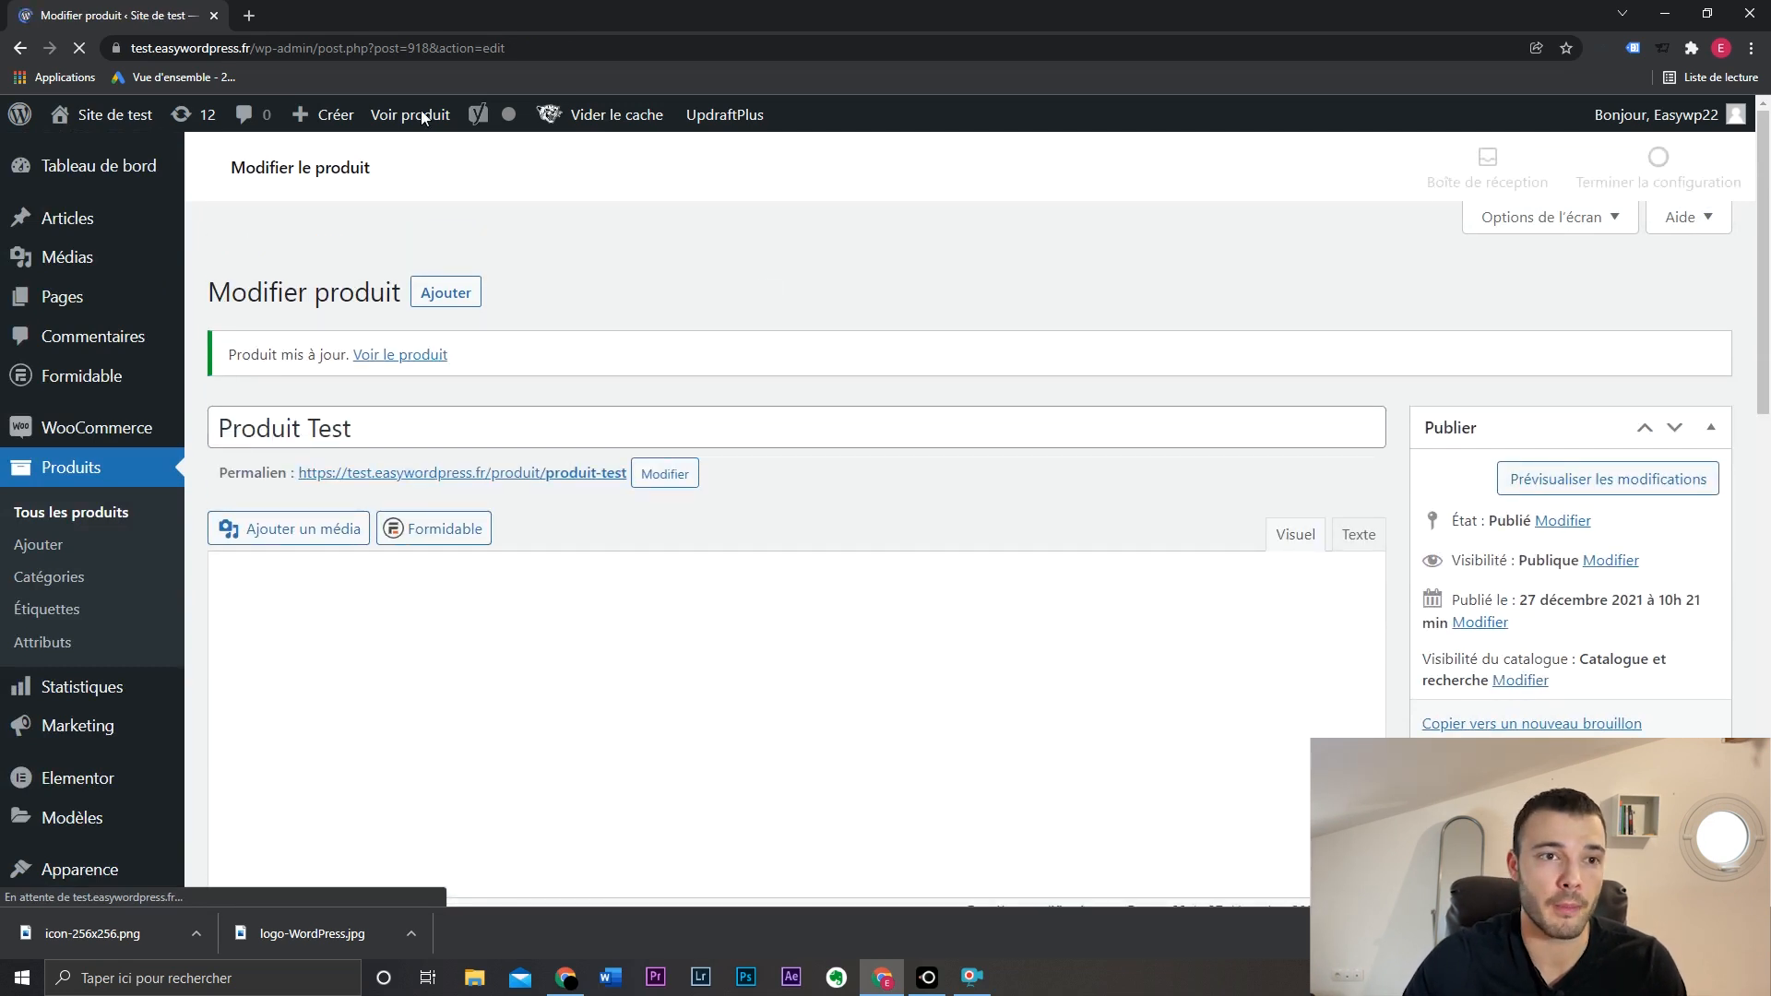
click(395, 123)
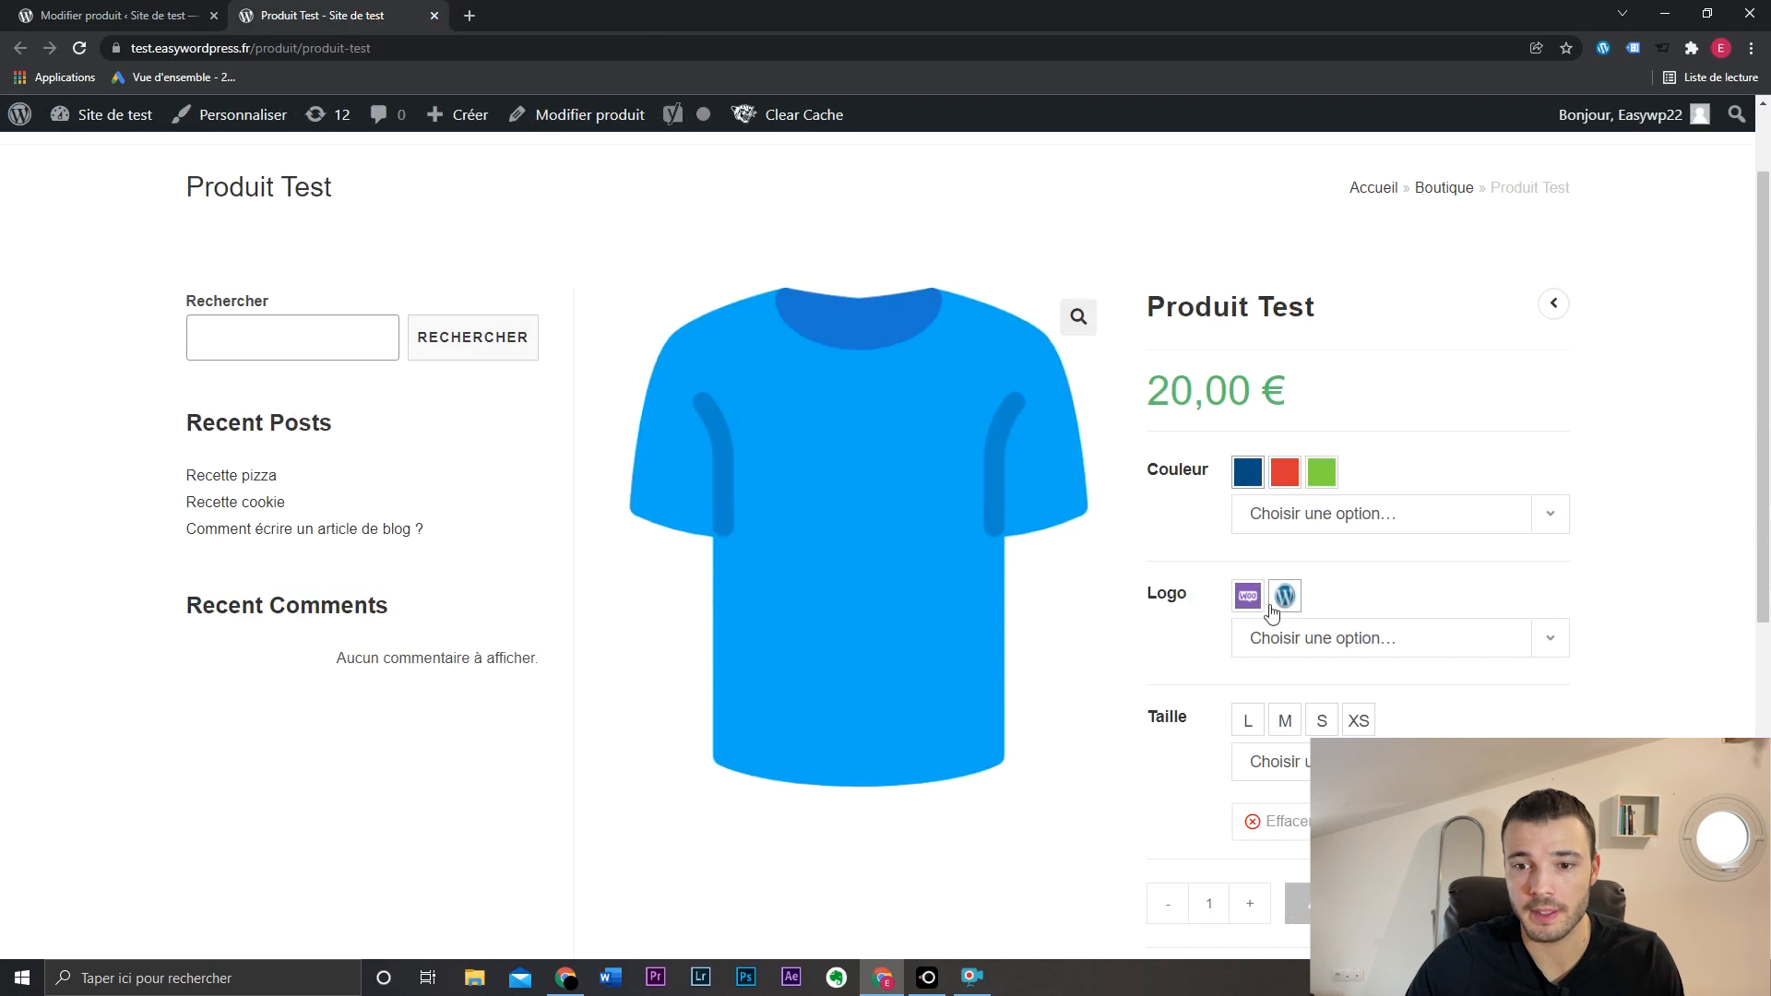
Step: Test the product page swatches by trying several sizes and choosing the red colour, the WooCommerce logo and size L
click(1259, 732)
click(1288, 725)
click(1322, 720)
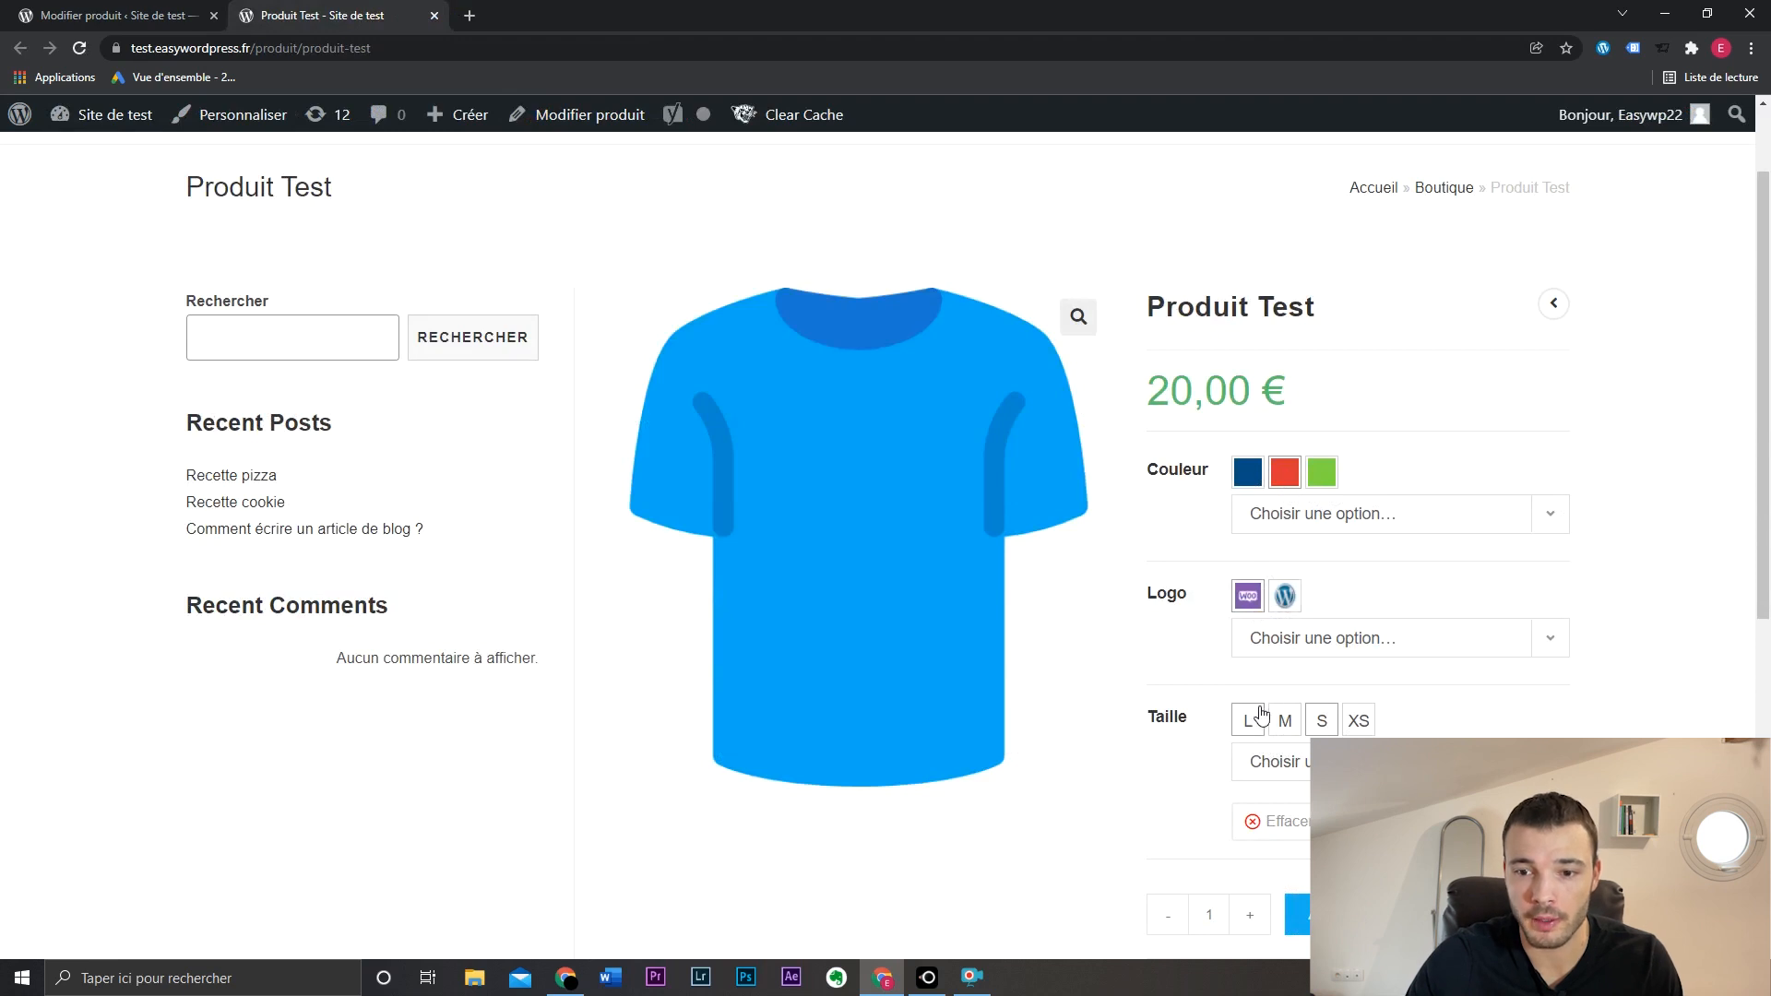
click(1249, 721)
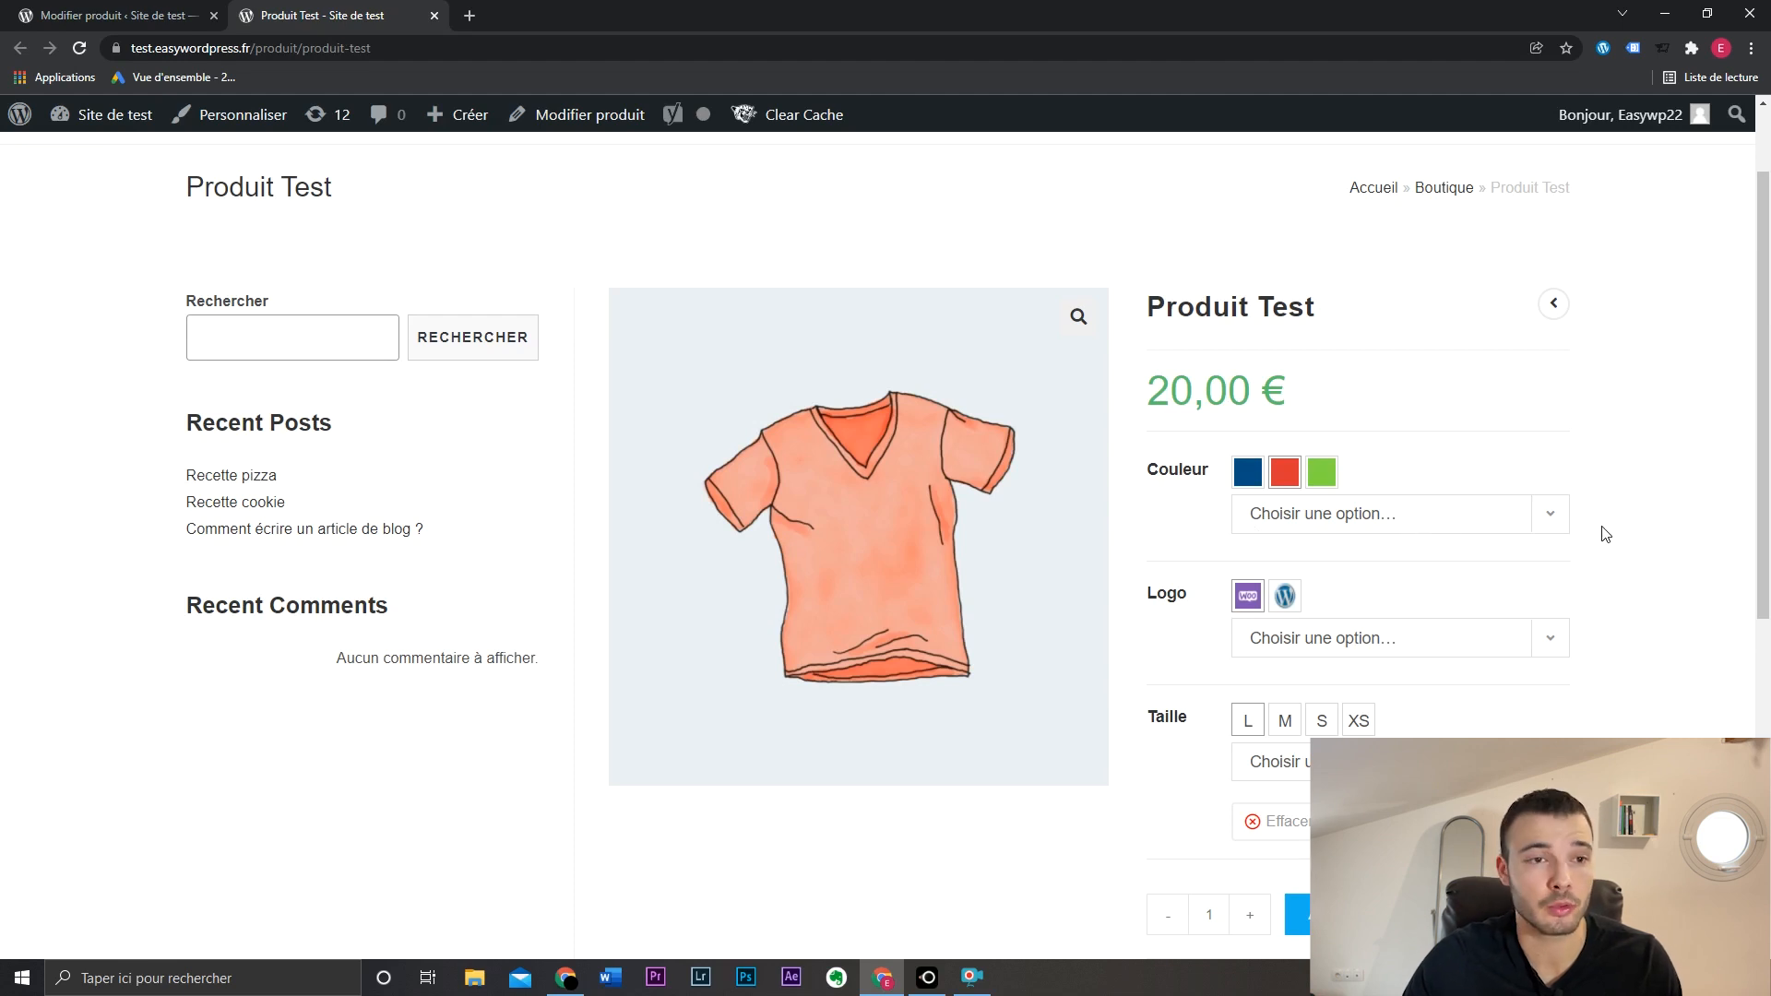
Step: Inspect the Couleur dropdown in the developer tools without device emulation and copy its class name, theme-select
right_click(1183, 531)
key(Escape)
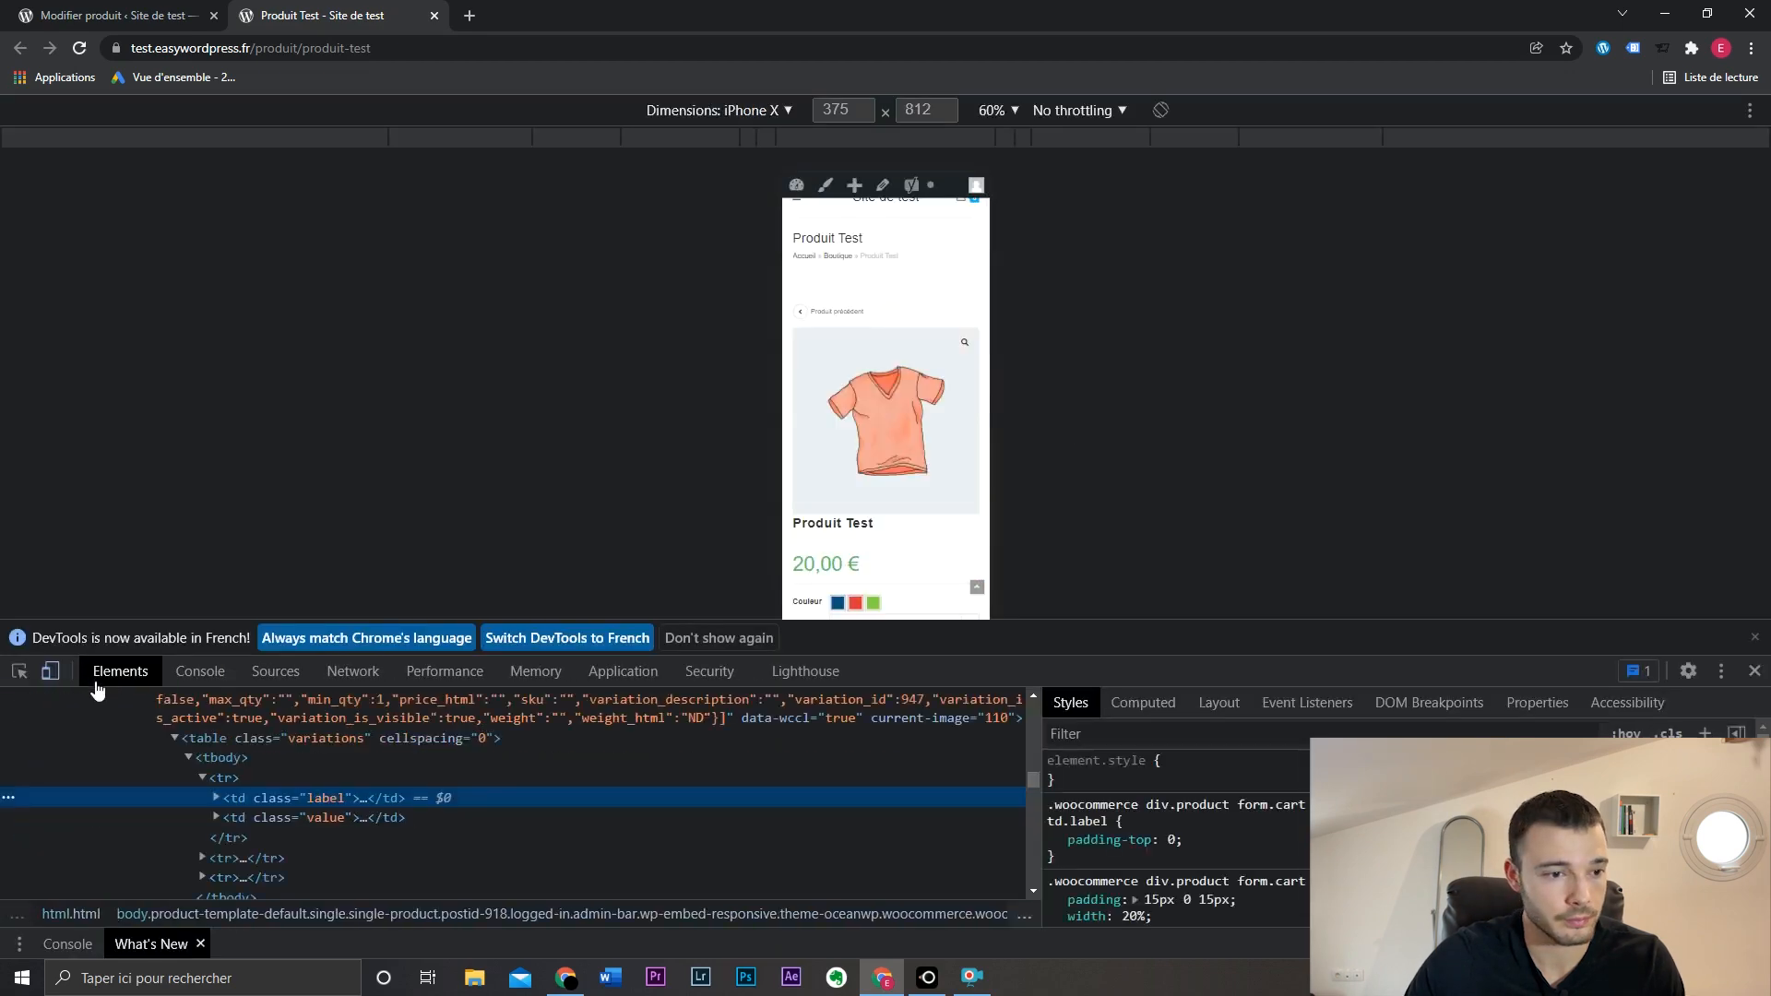
click(52, 672)
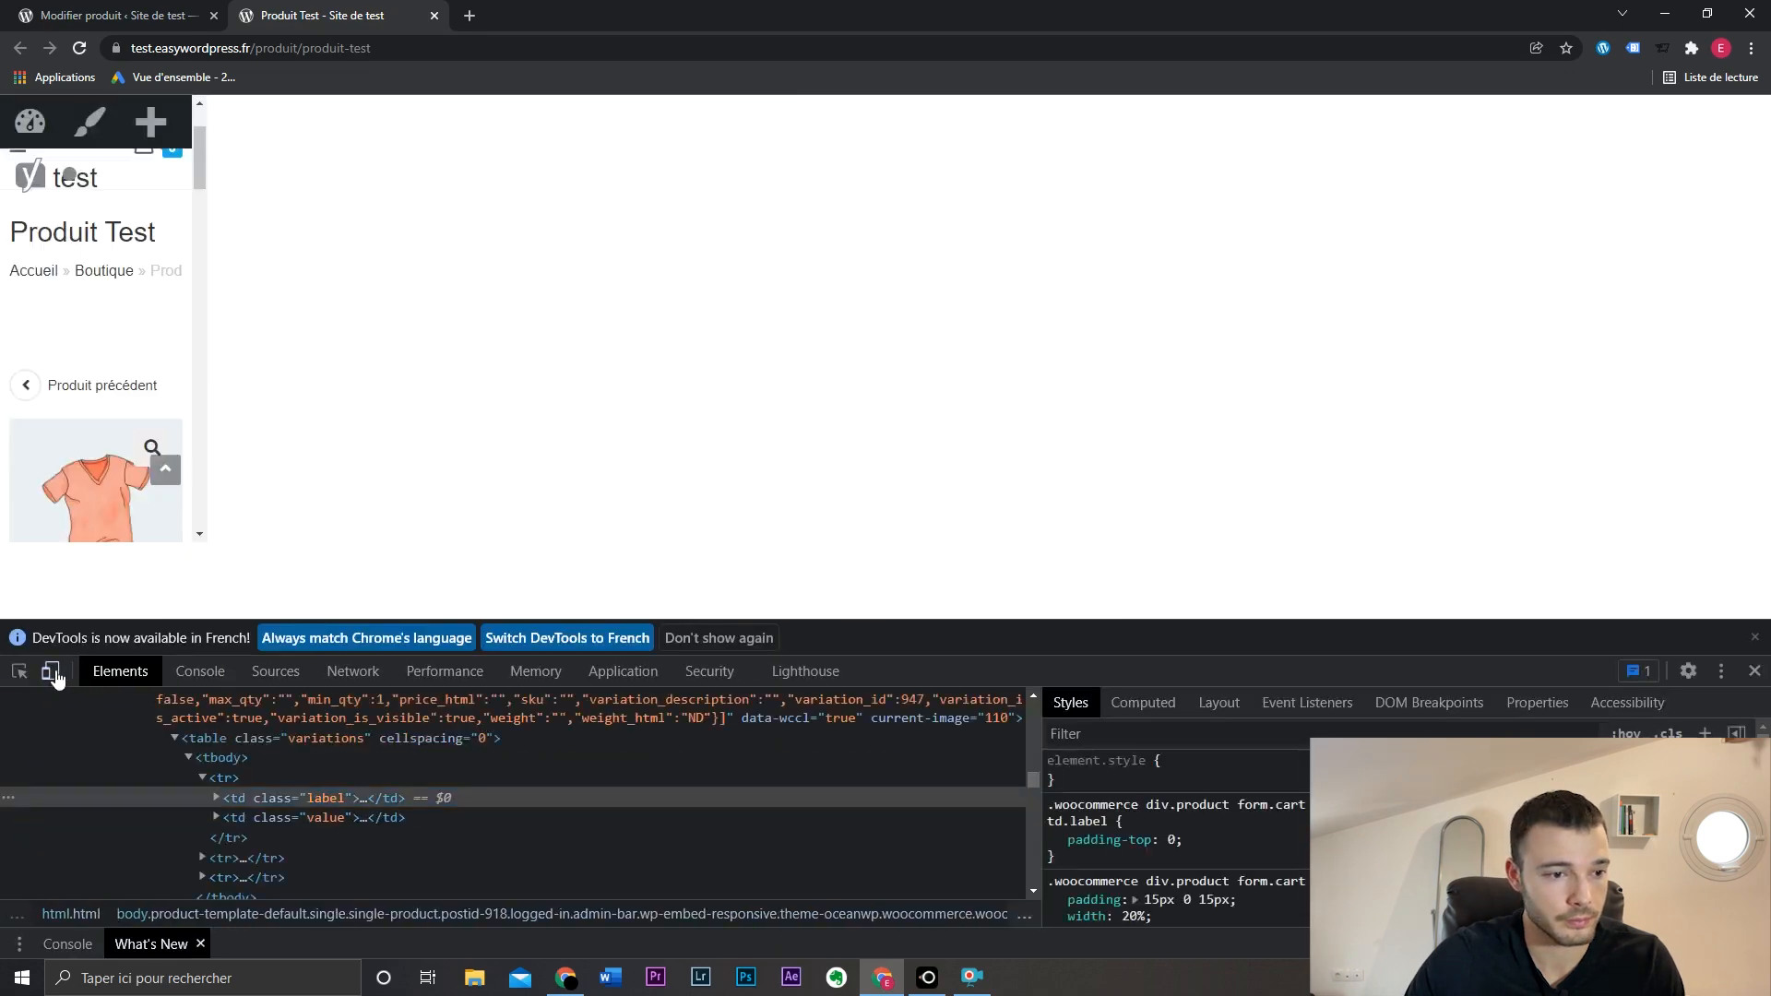
click(18, 670)
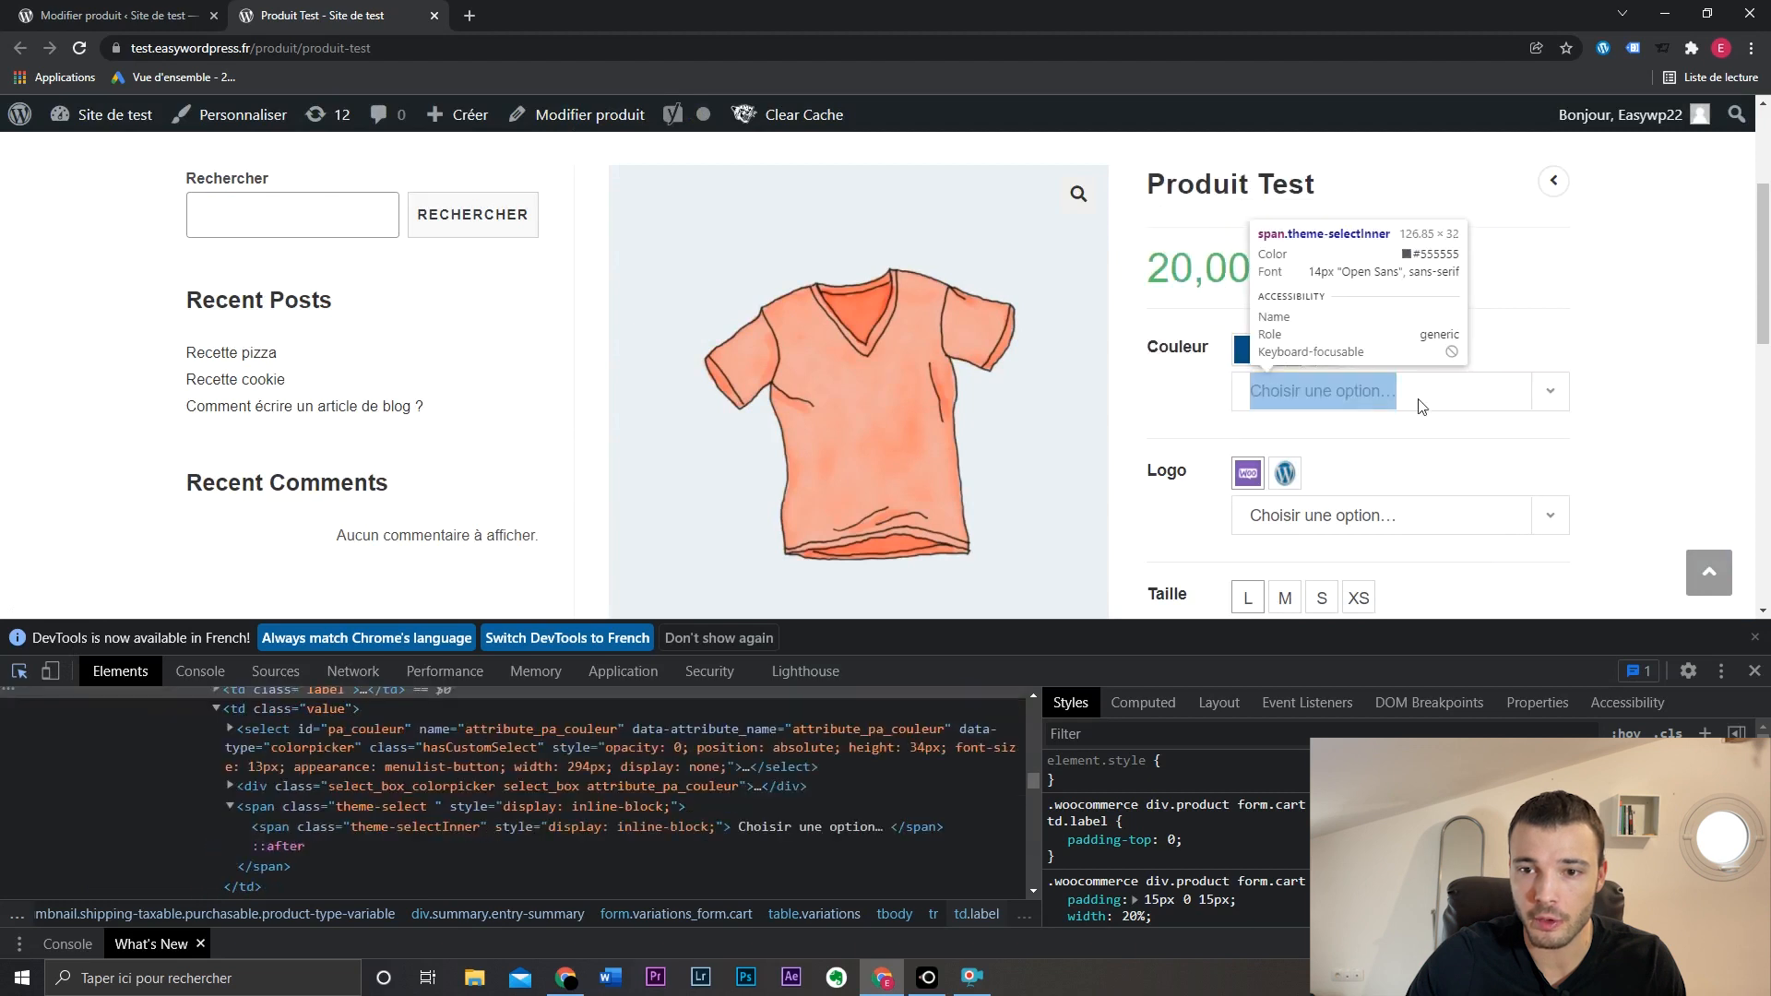
click(1534, 396)
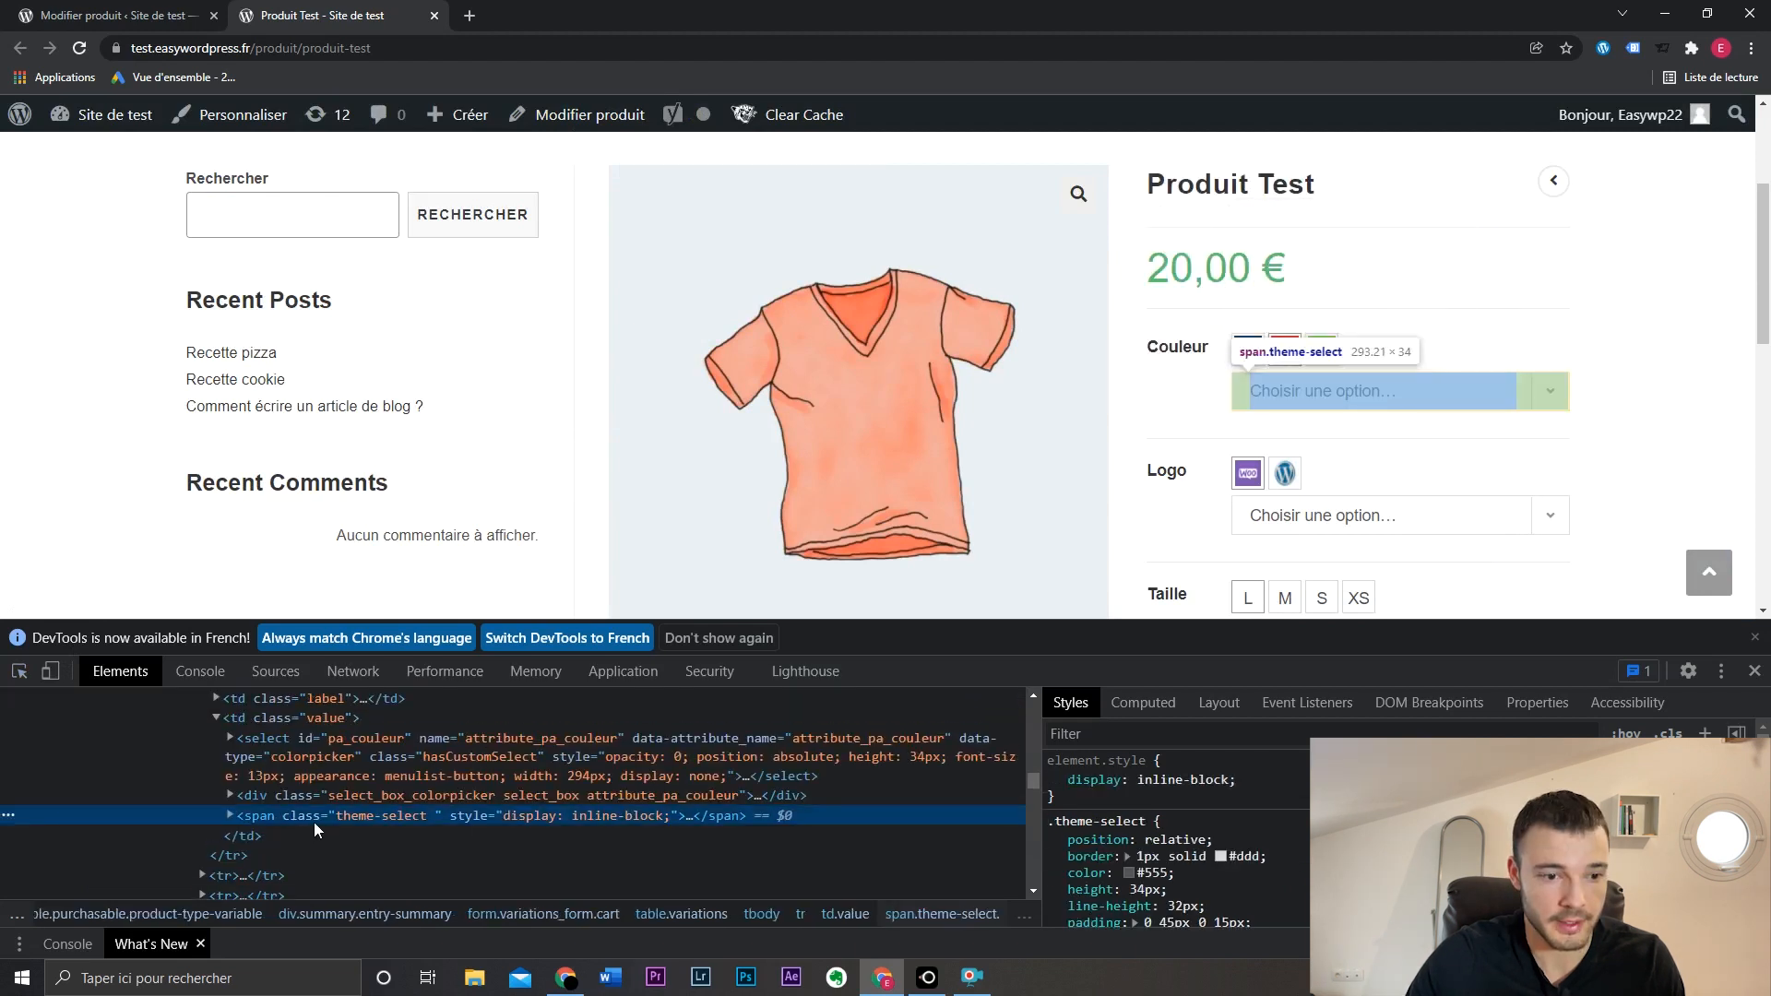
double_click(363, 815)
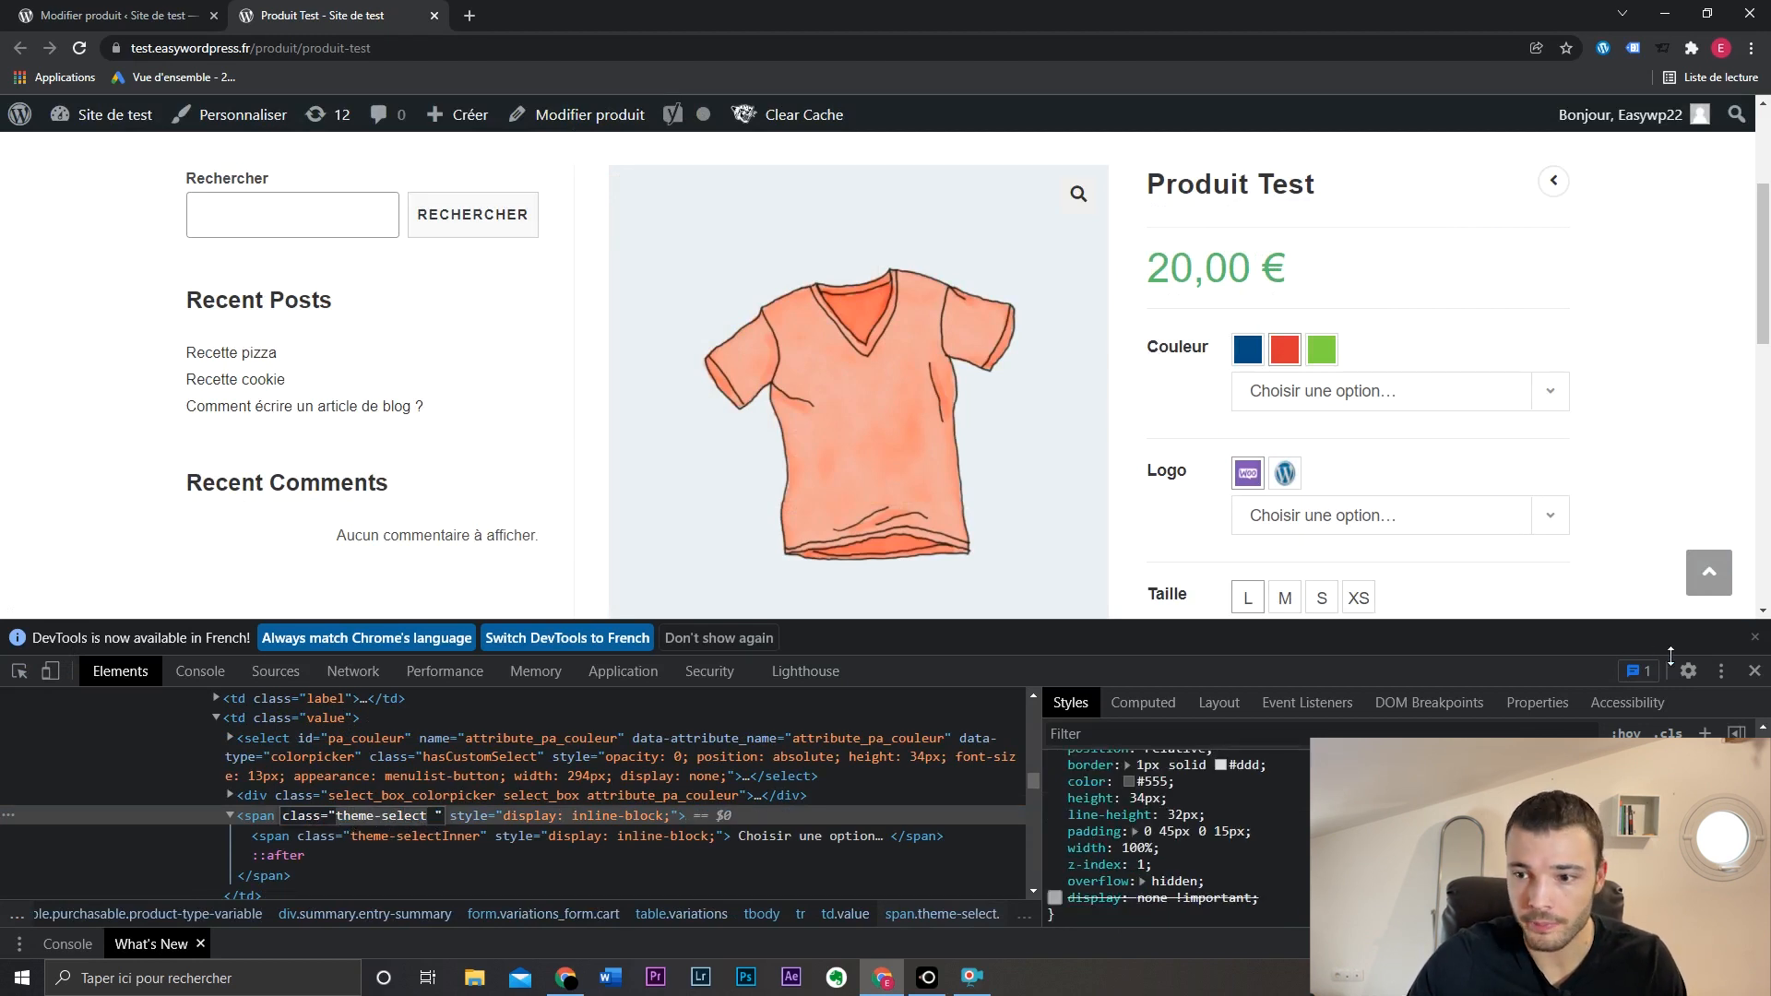
click(1752, 672)
Step: Add the CSS rule ".theme-select { display: none !important; }" to the theme's JS/CSS personnalisé settings, then publish it and return to the product page
click(231, 114)
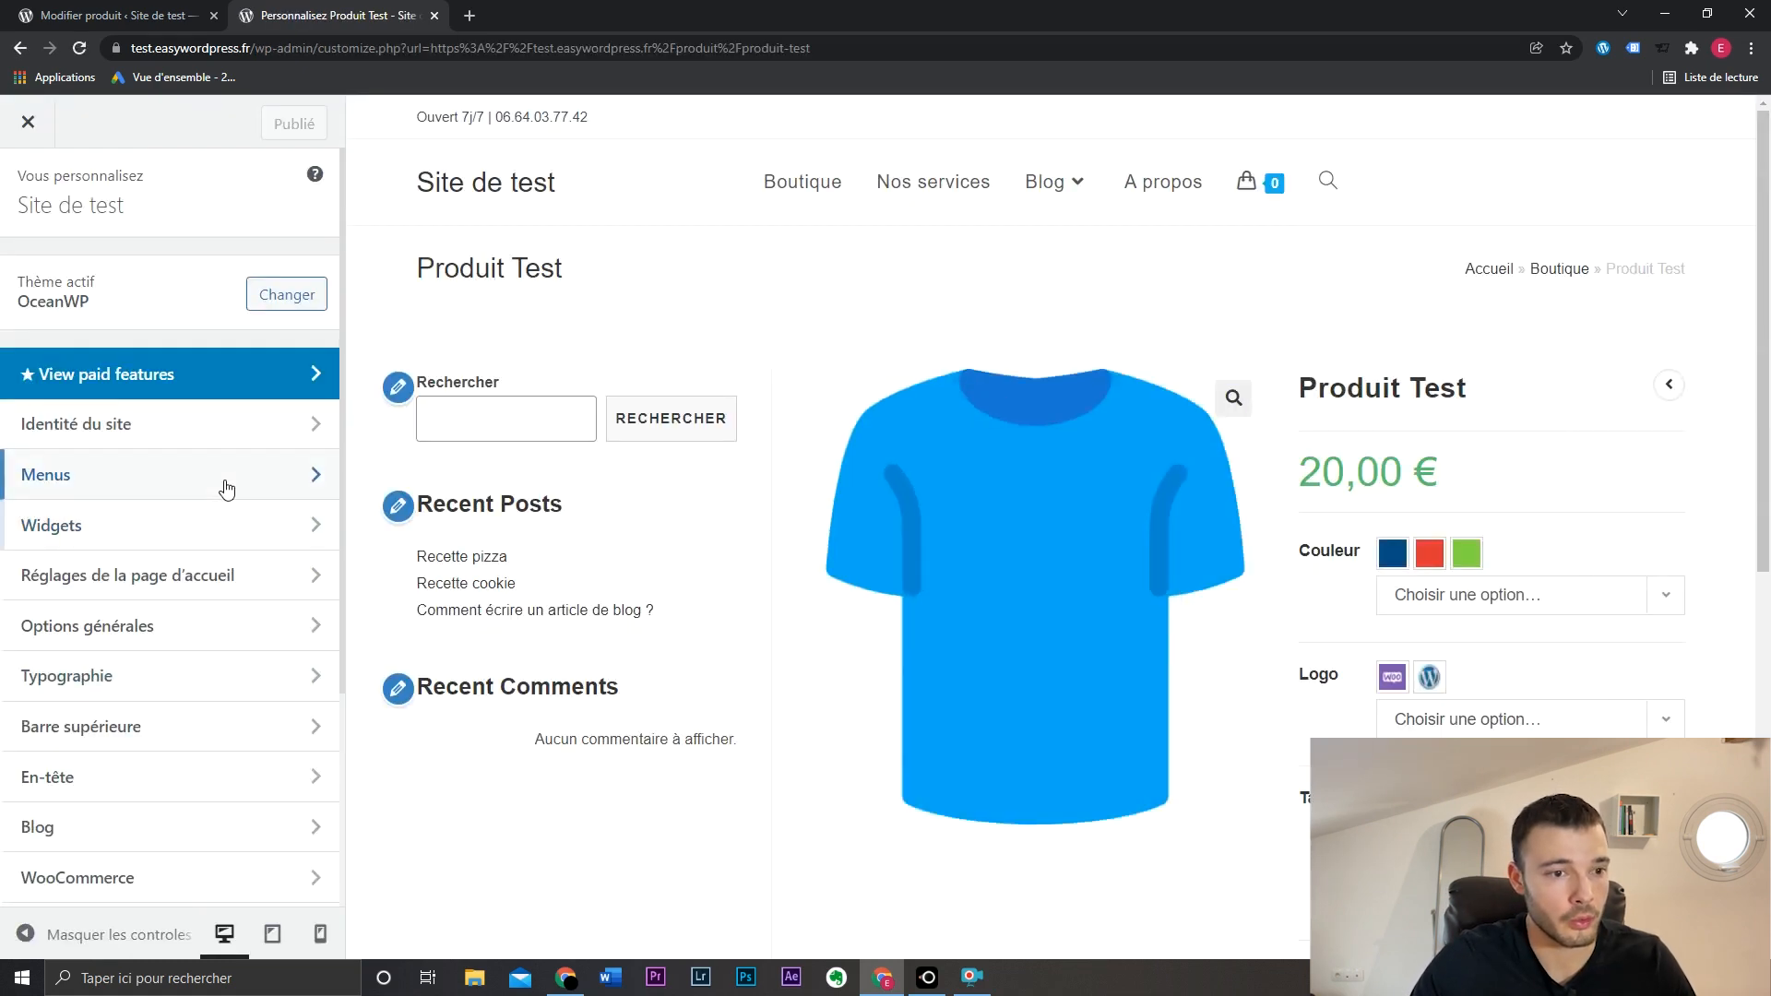
scroll(189, 497, down, 3)
click(170, 786)
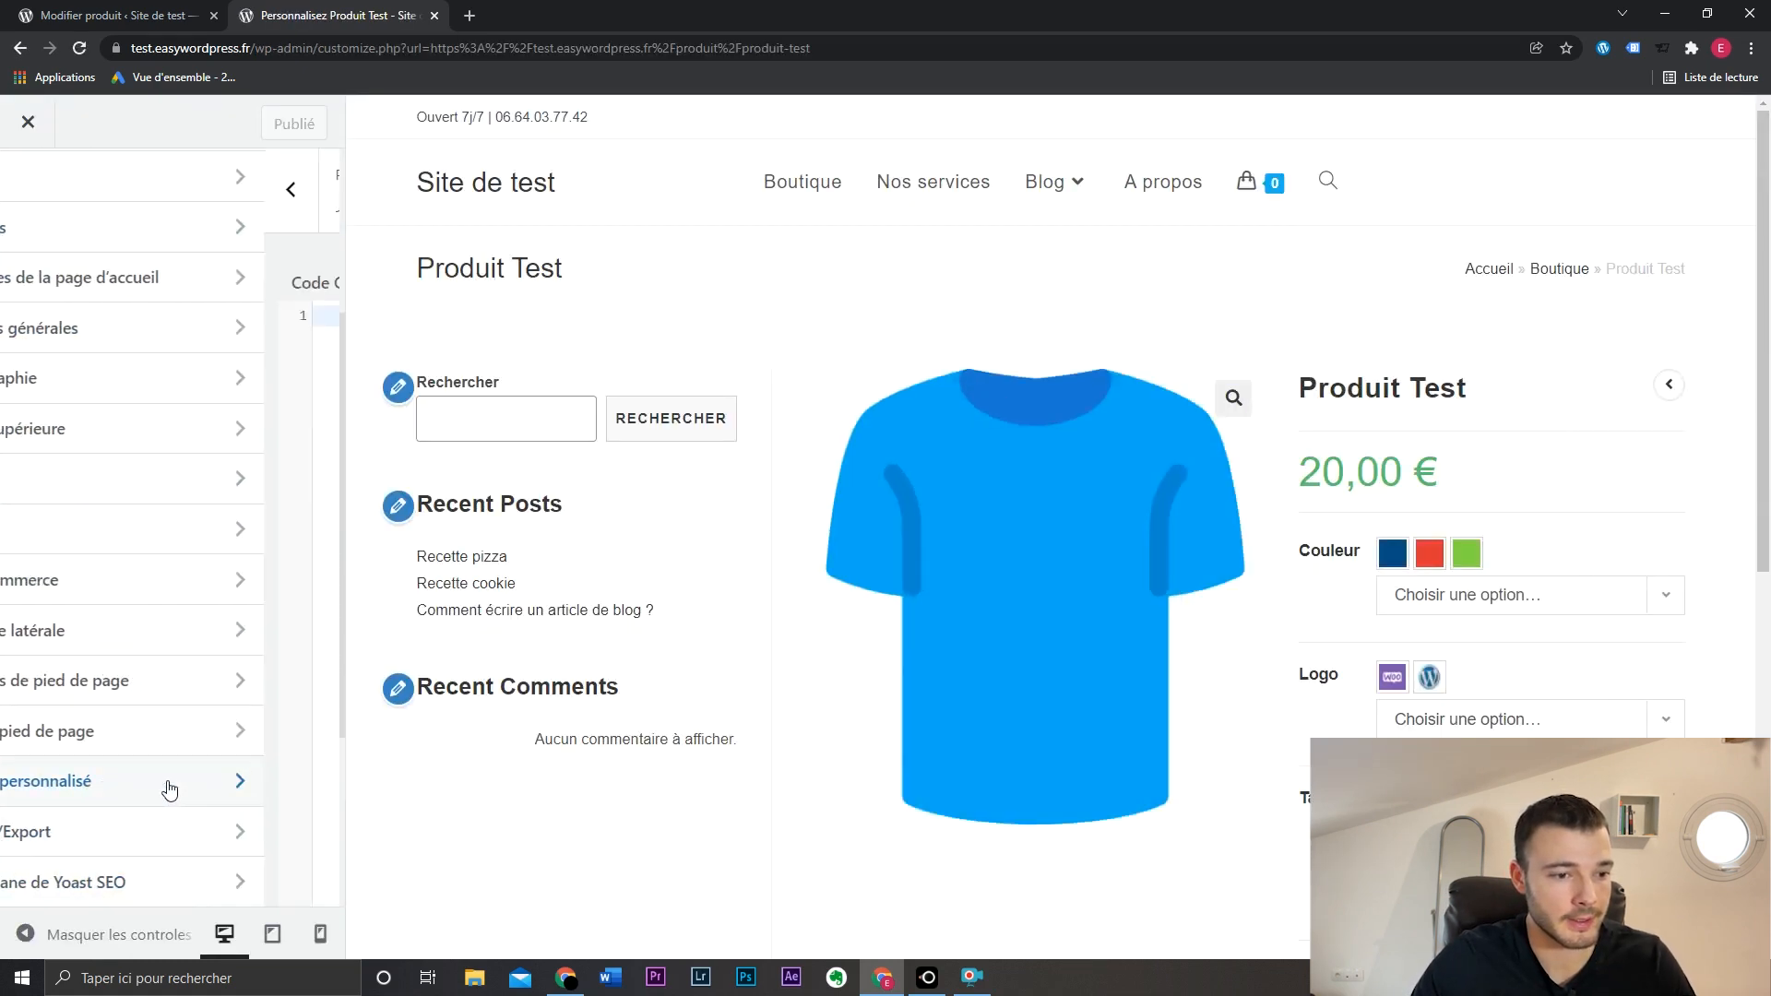
text(theme-select)
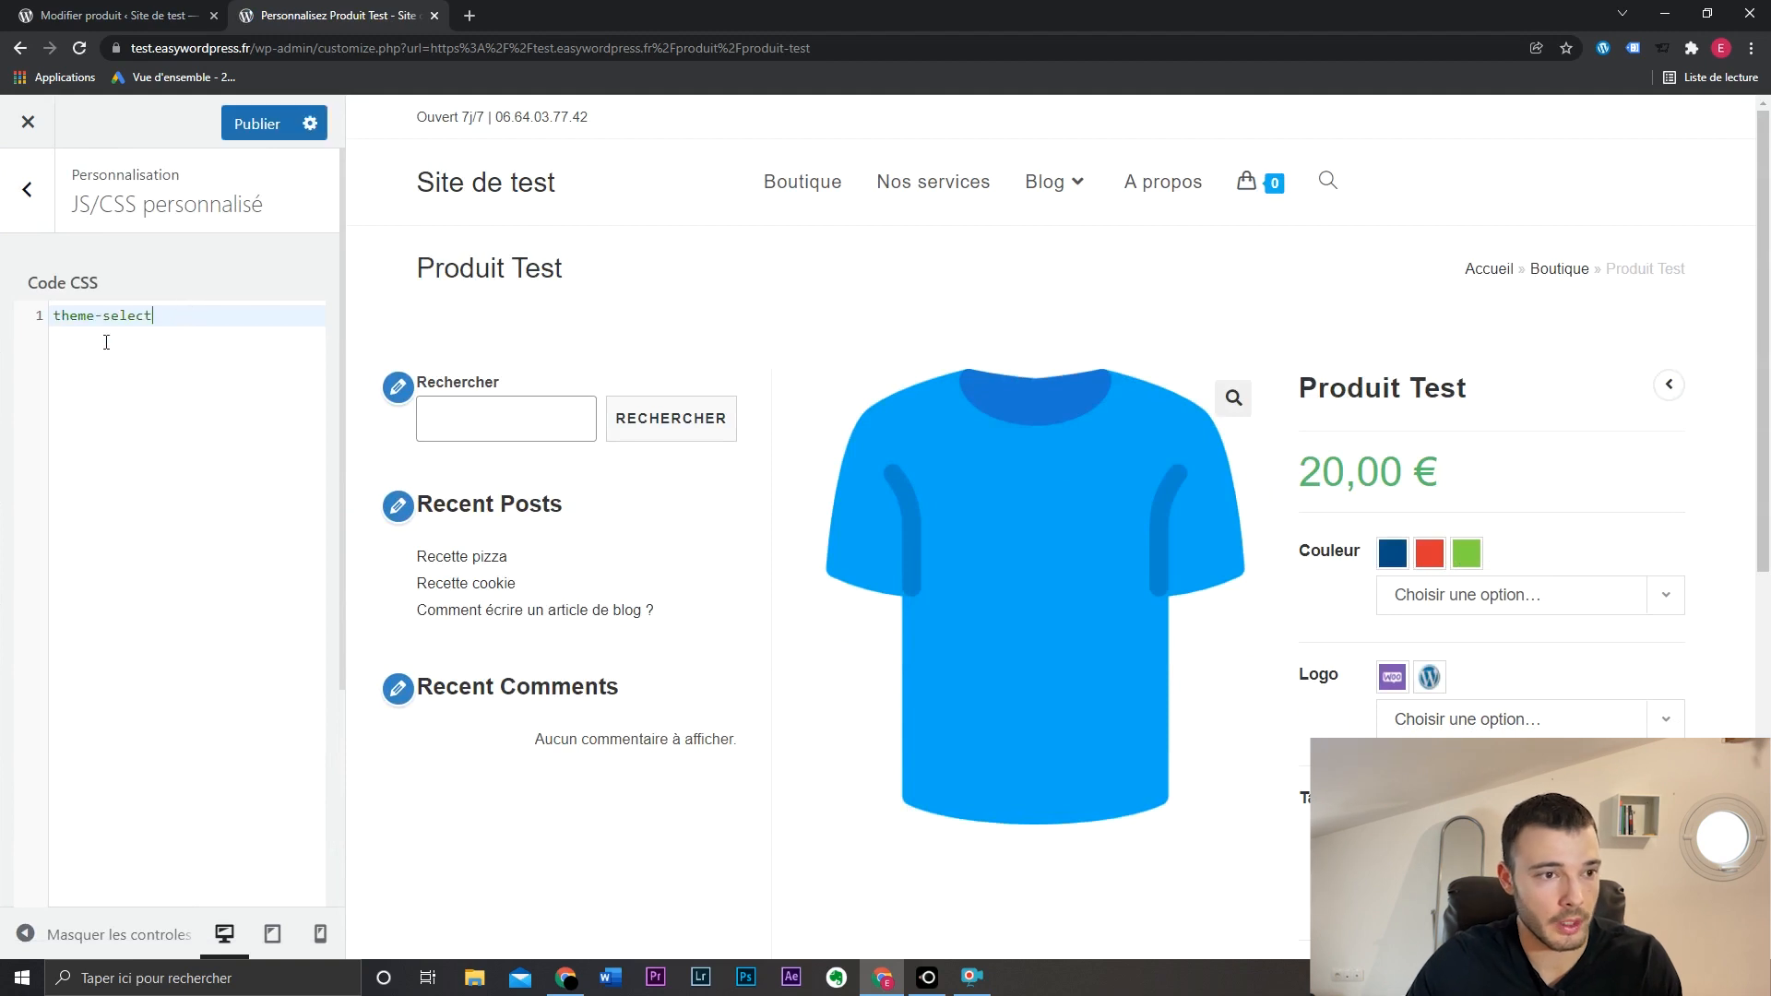
text(.)
click(229, 315)
text({)
key(Return)
text(display)
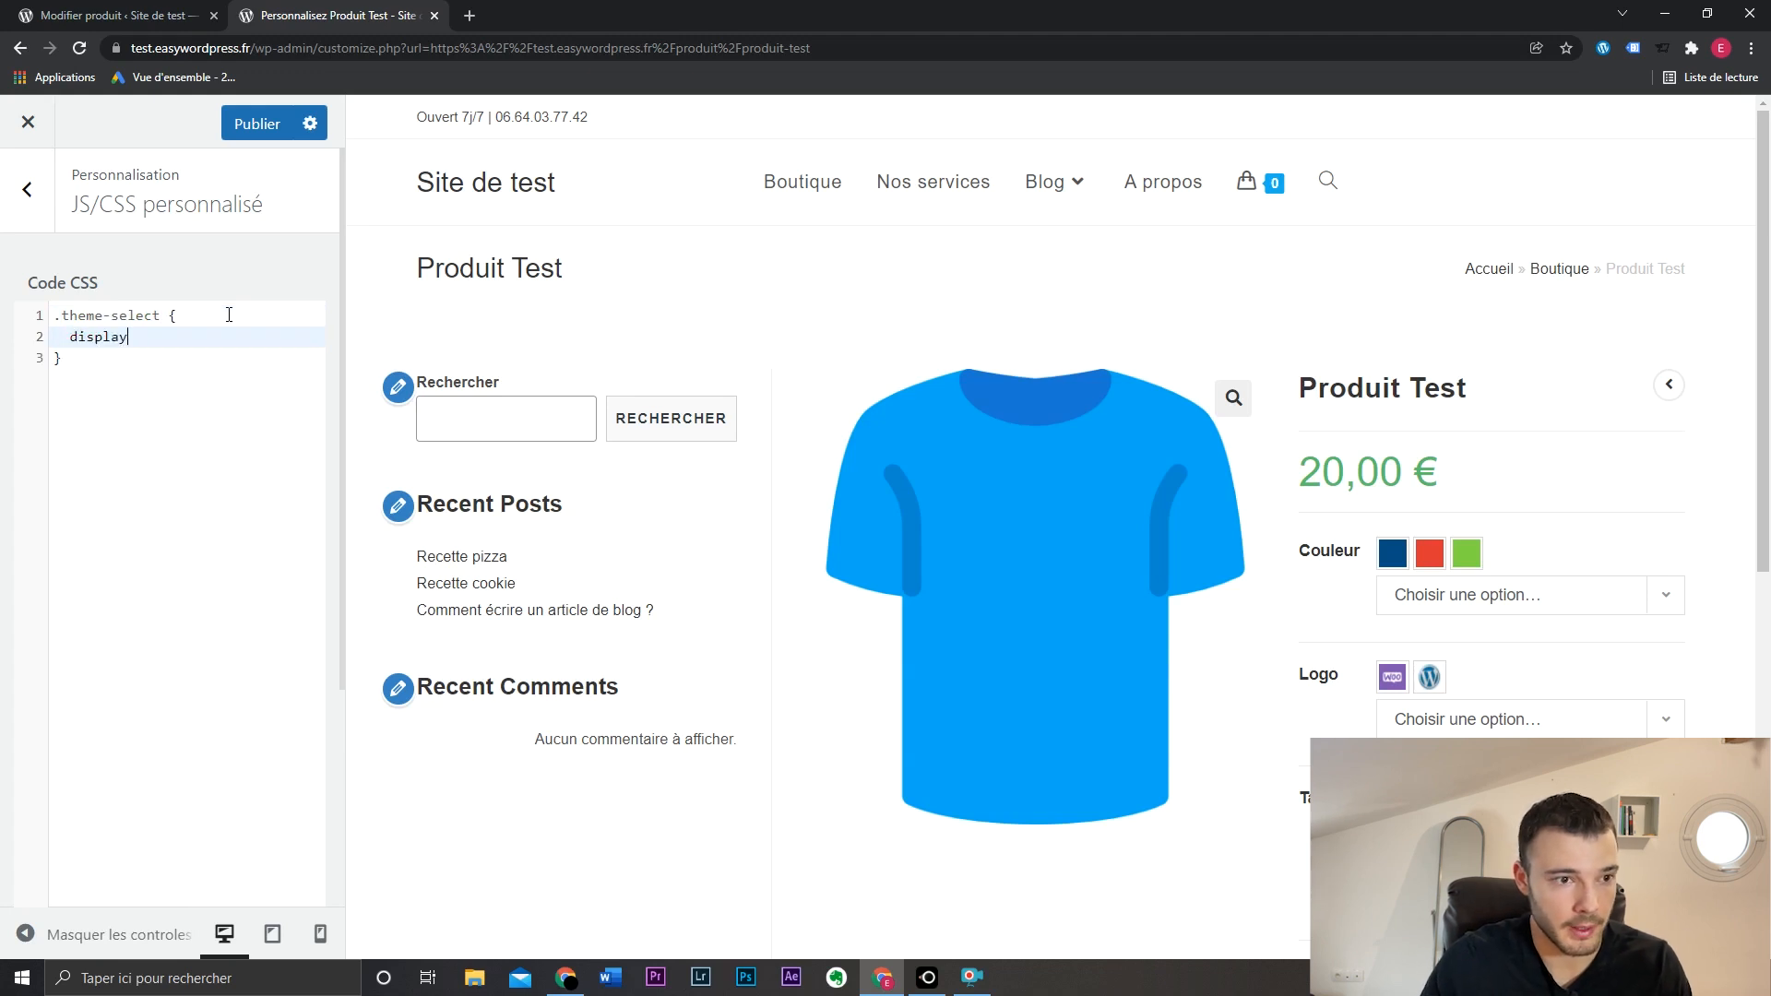
text(: none !important;)
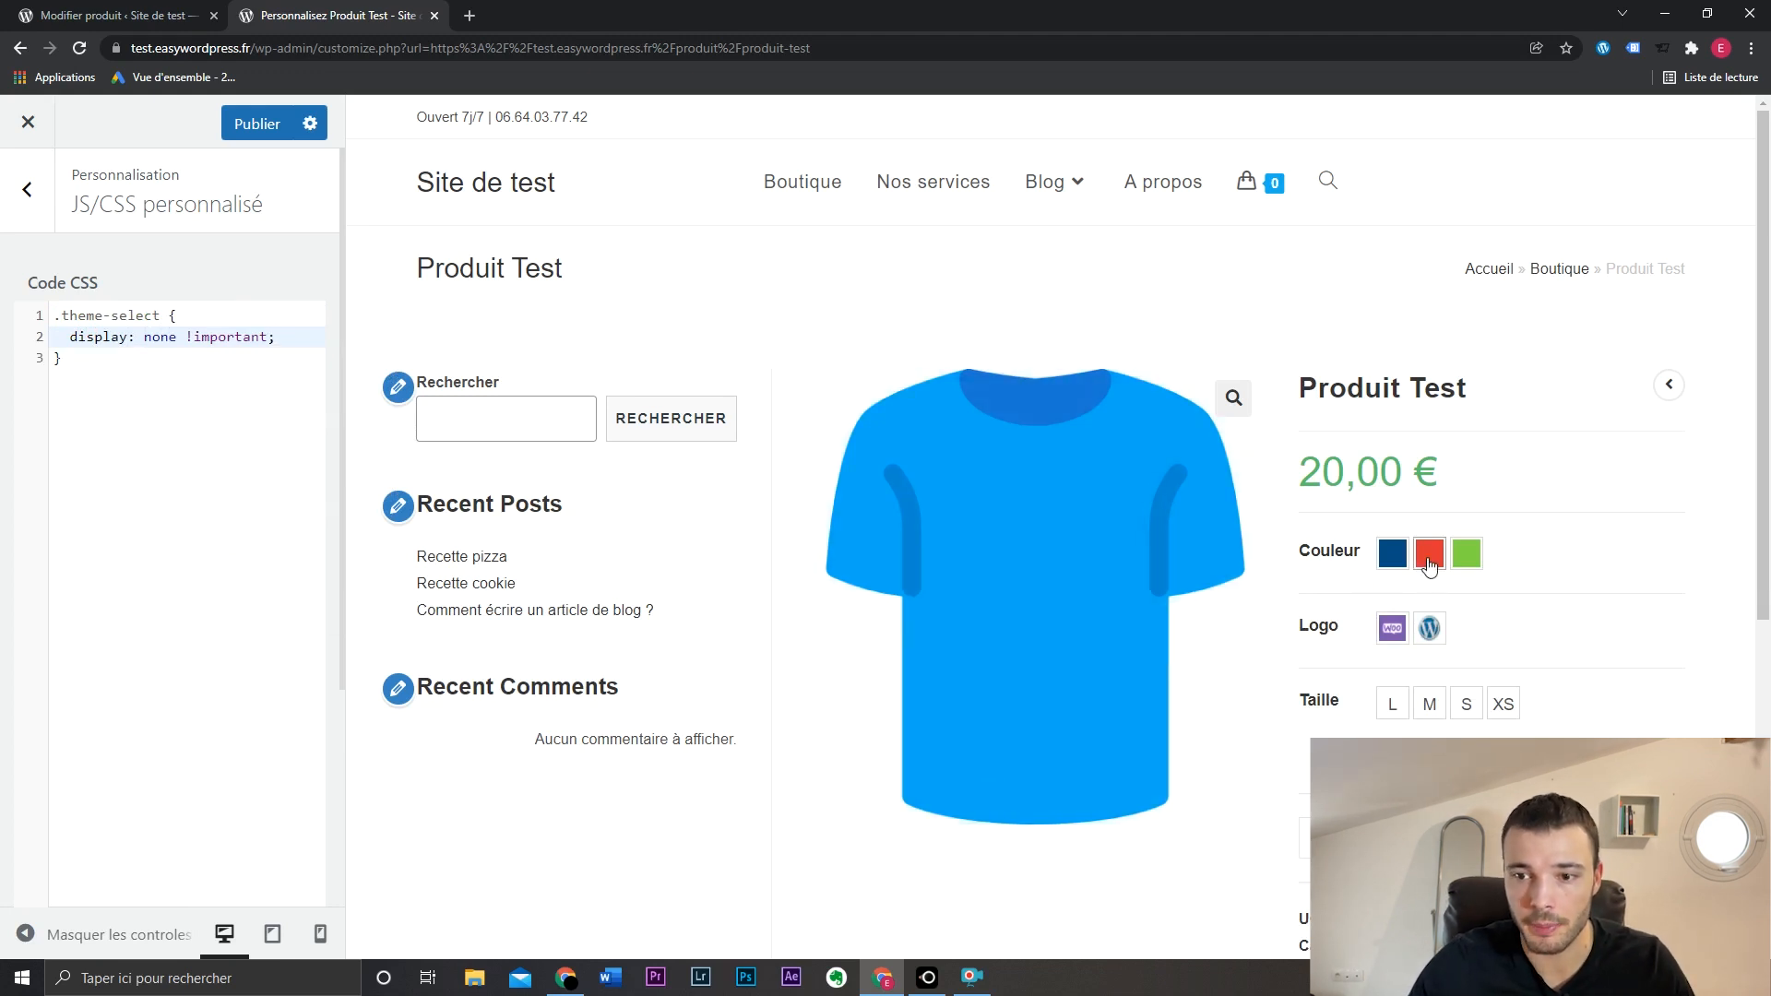
click(257, 123)
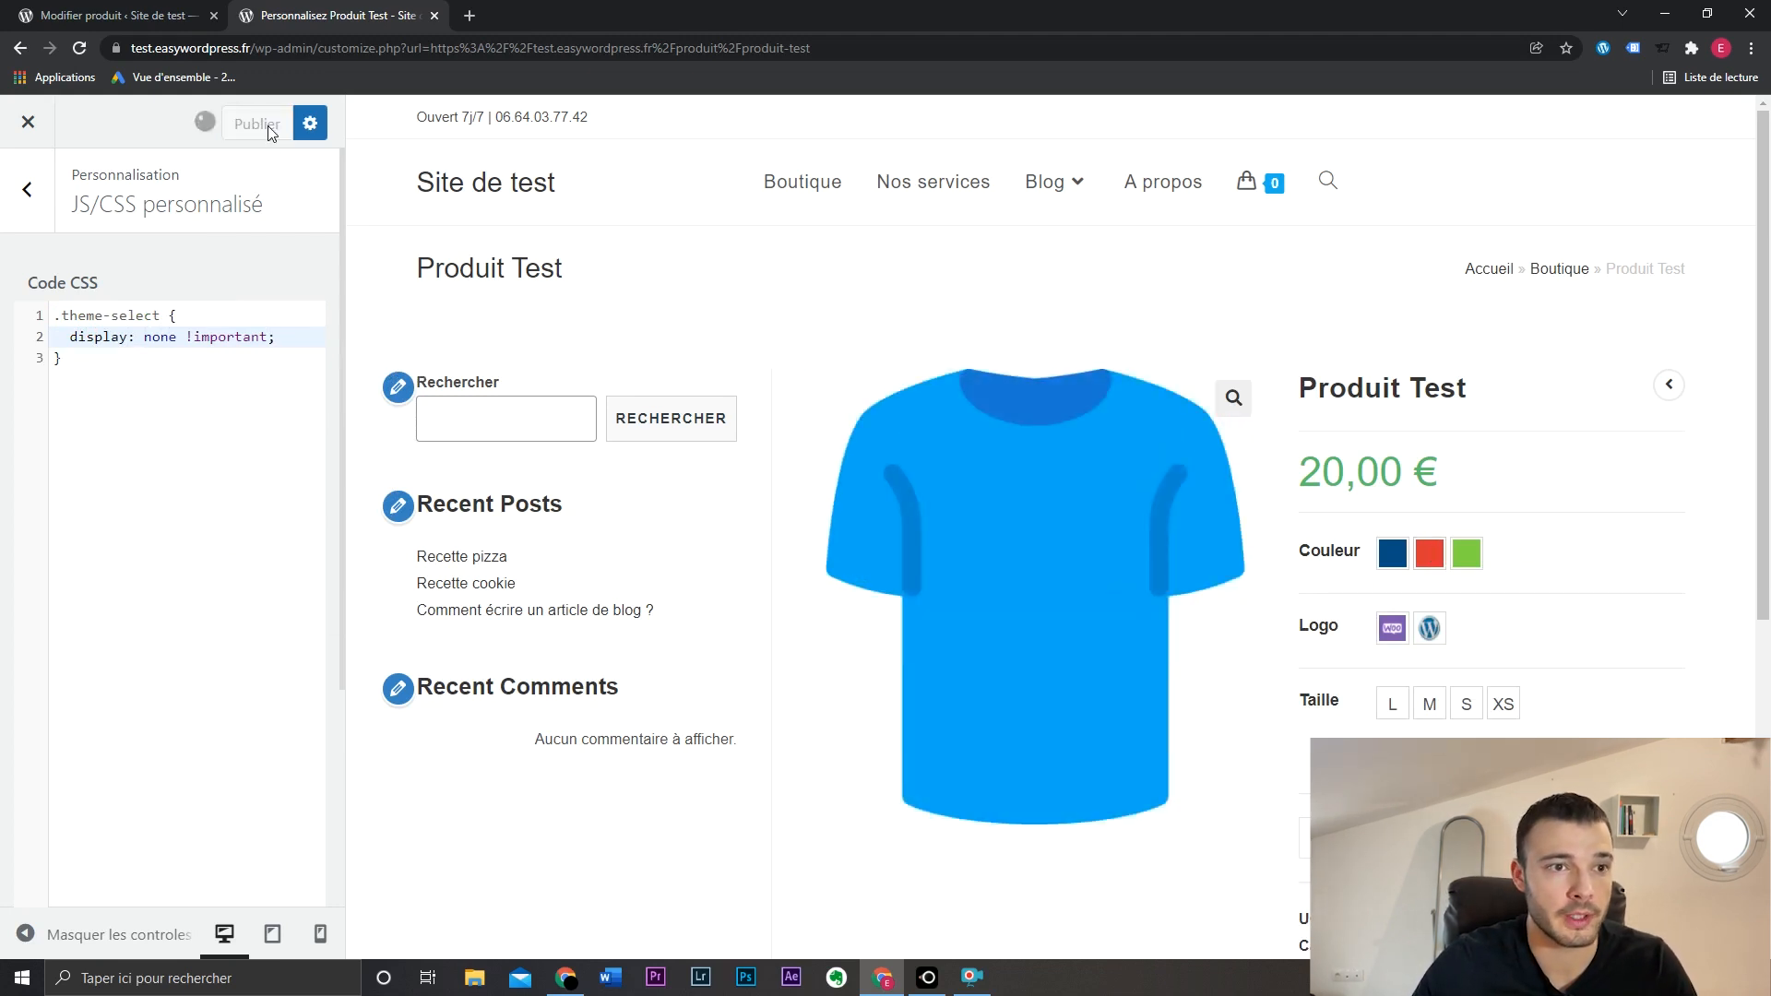
click(28, 120)
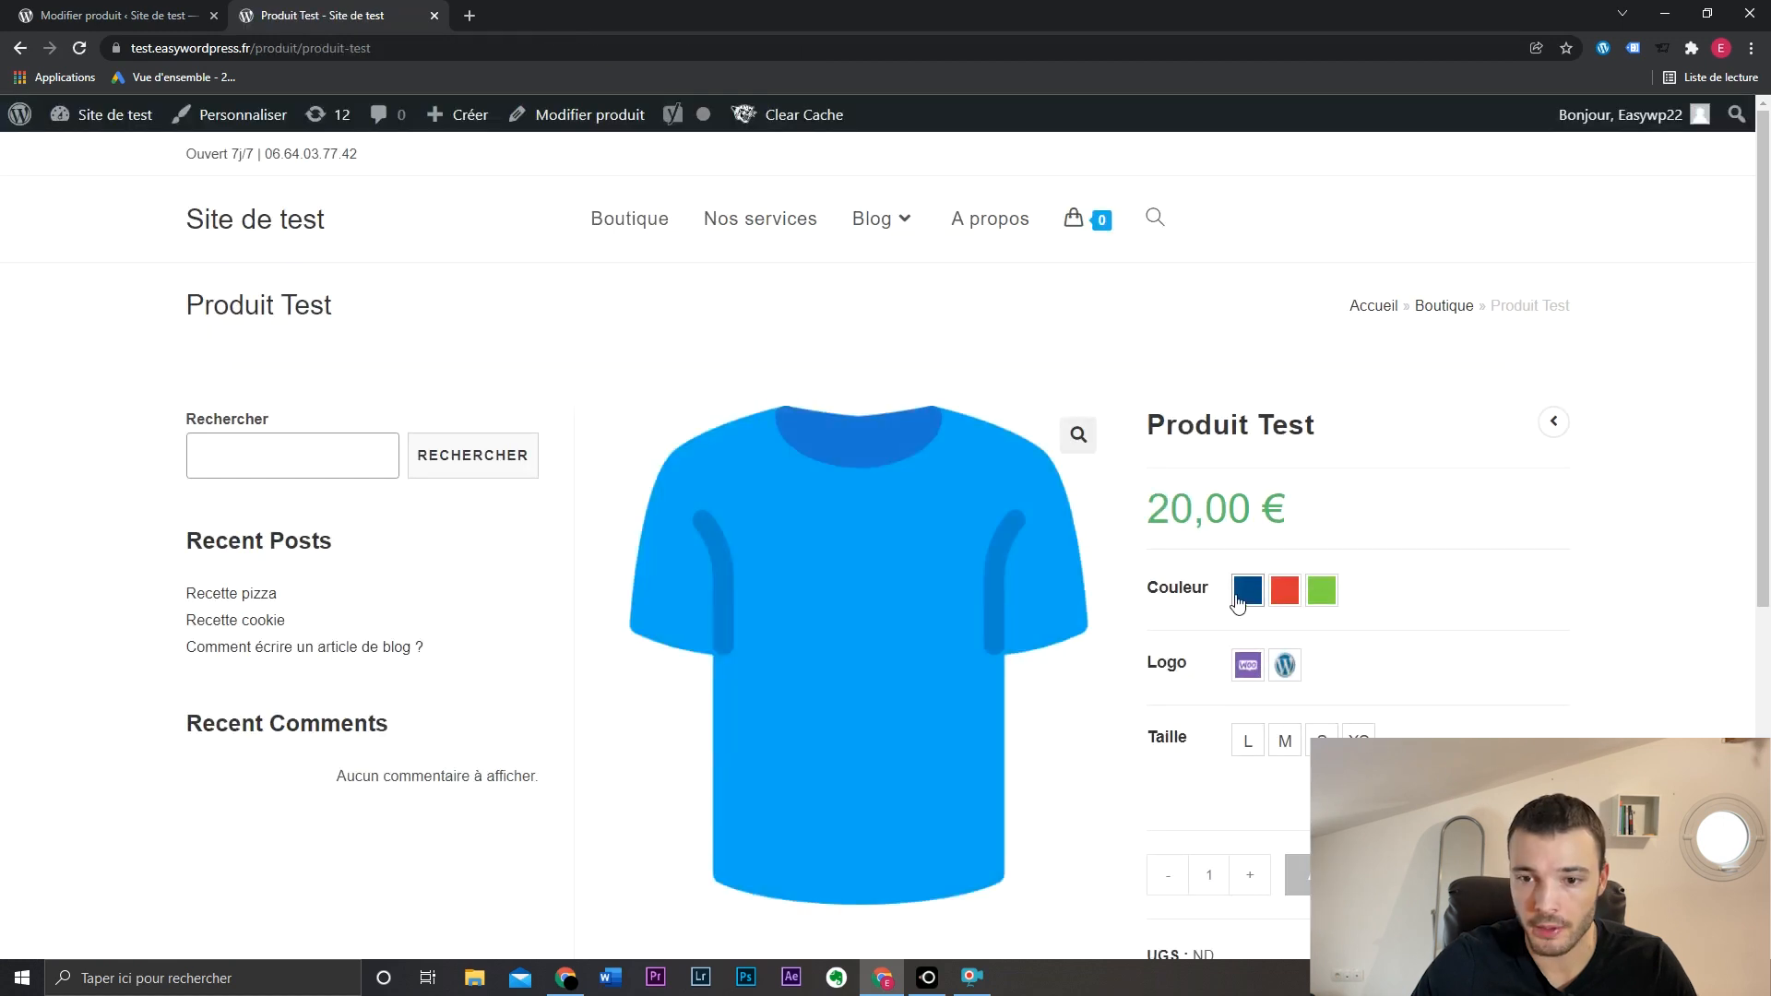
Step: Test the red and green colour swatches, both logo swatches and sizes L and M on the product page
click(1281, 594)
click(1326, 593)
click(1287, 671)
click(1251, 672)
click(1254, 746)
click(1273, 751)
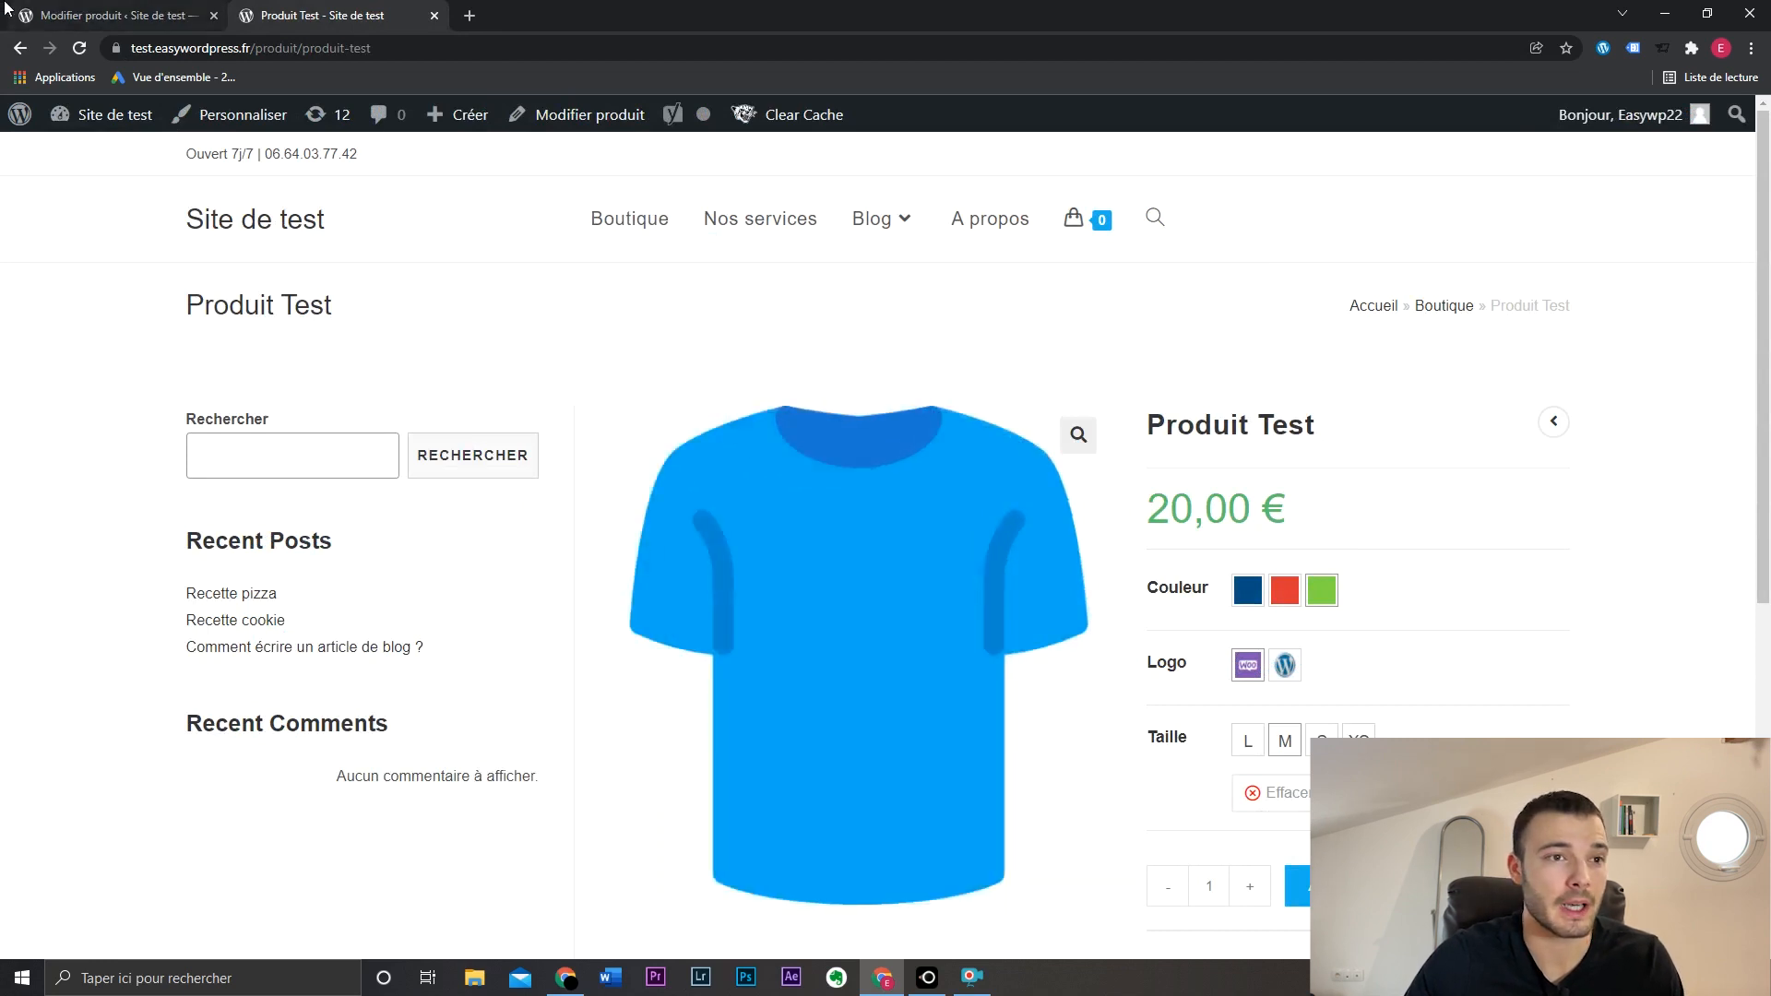
Step: Open the YITH Color and Label Variations page in the admin and examine the premium features it presents
click(111, 14)
mouse_move(159, 687)
scroll(158, 687, down, 4)
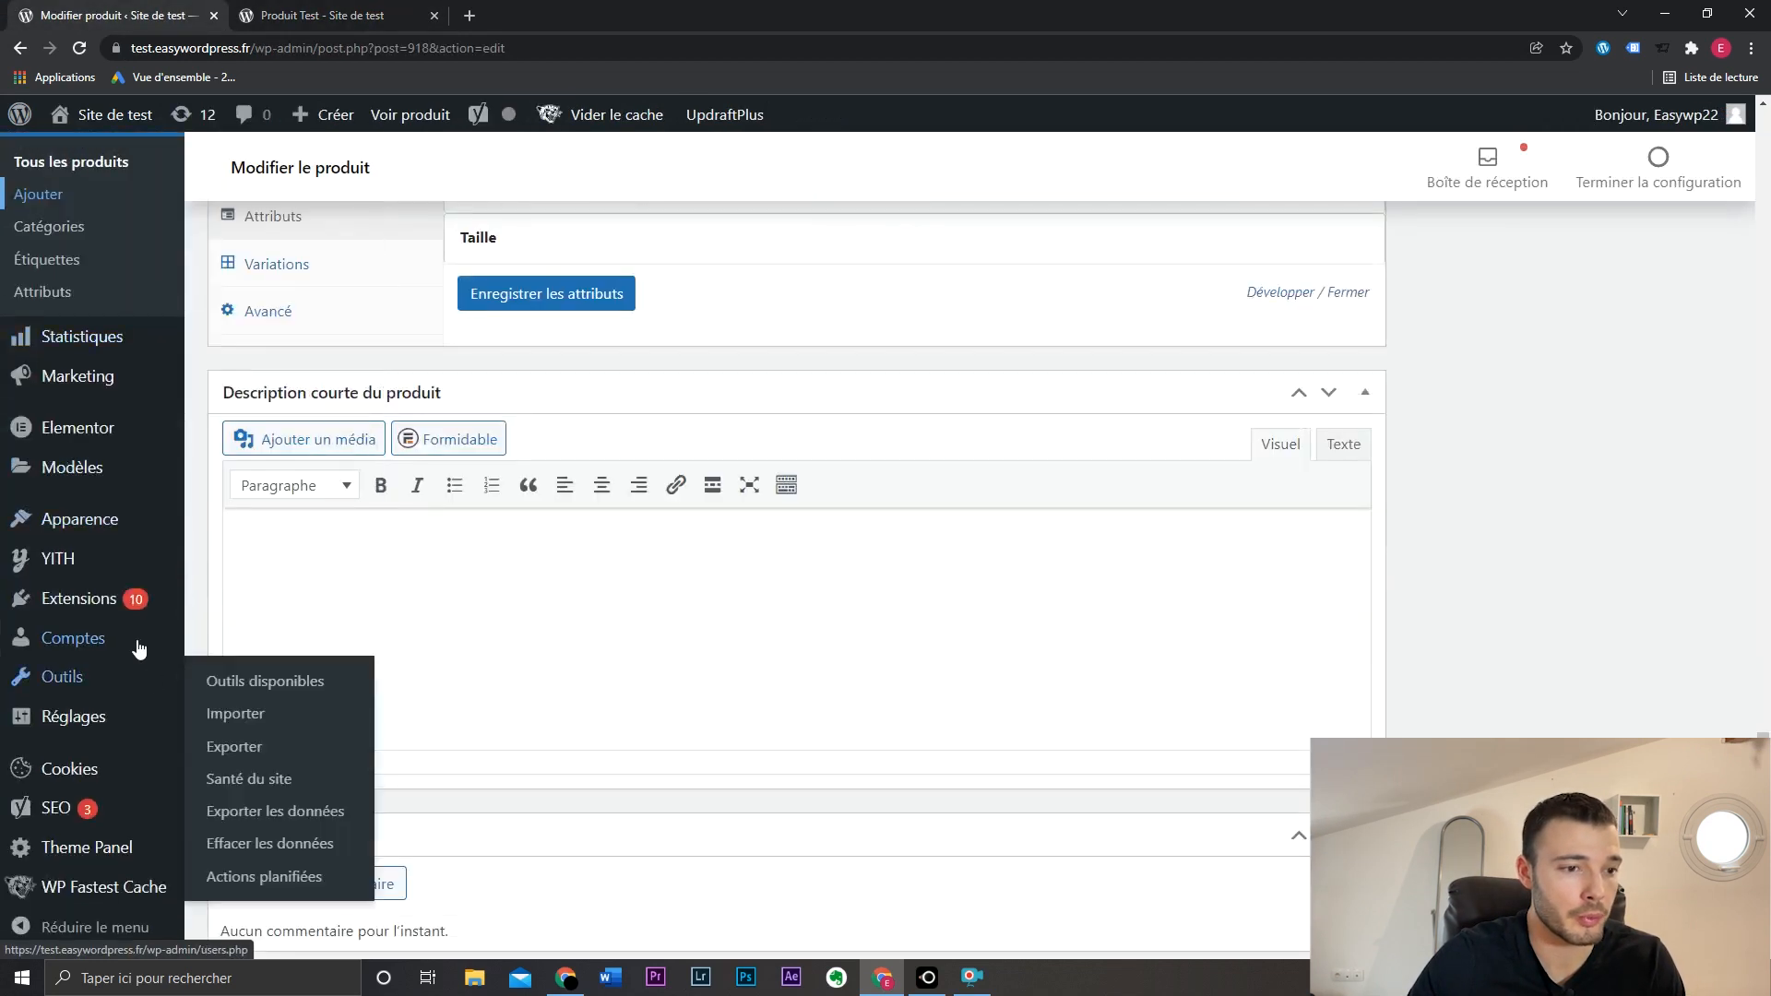
mouse_move(129, 572)
click(267, 581)
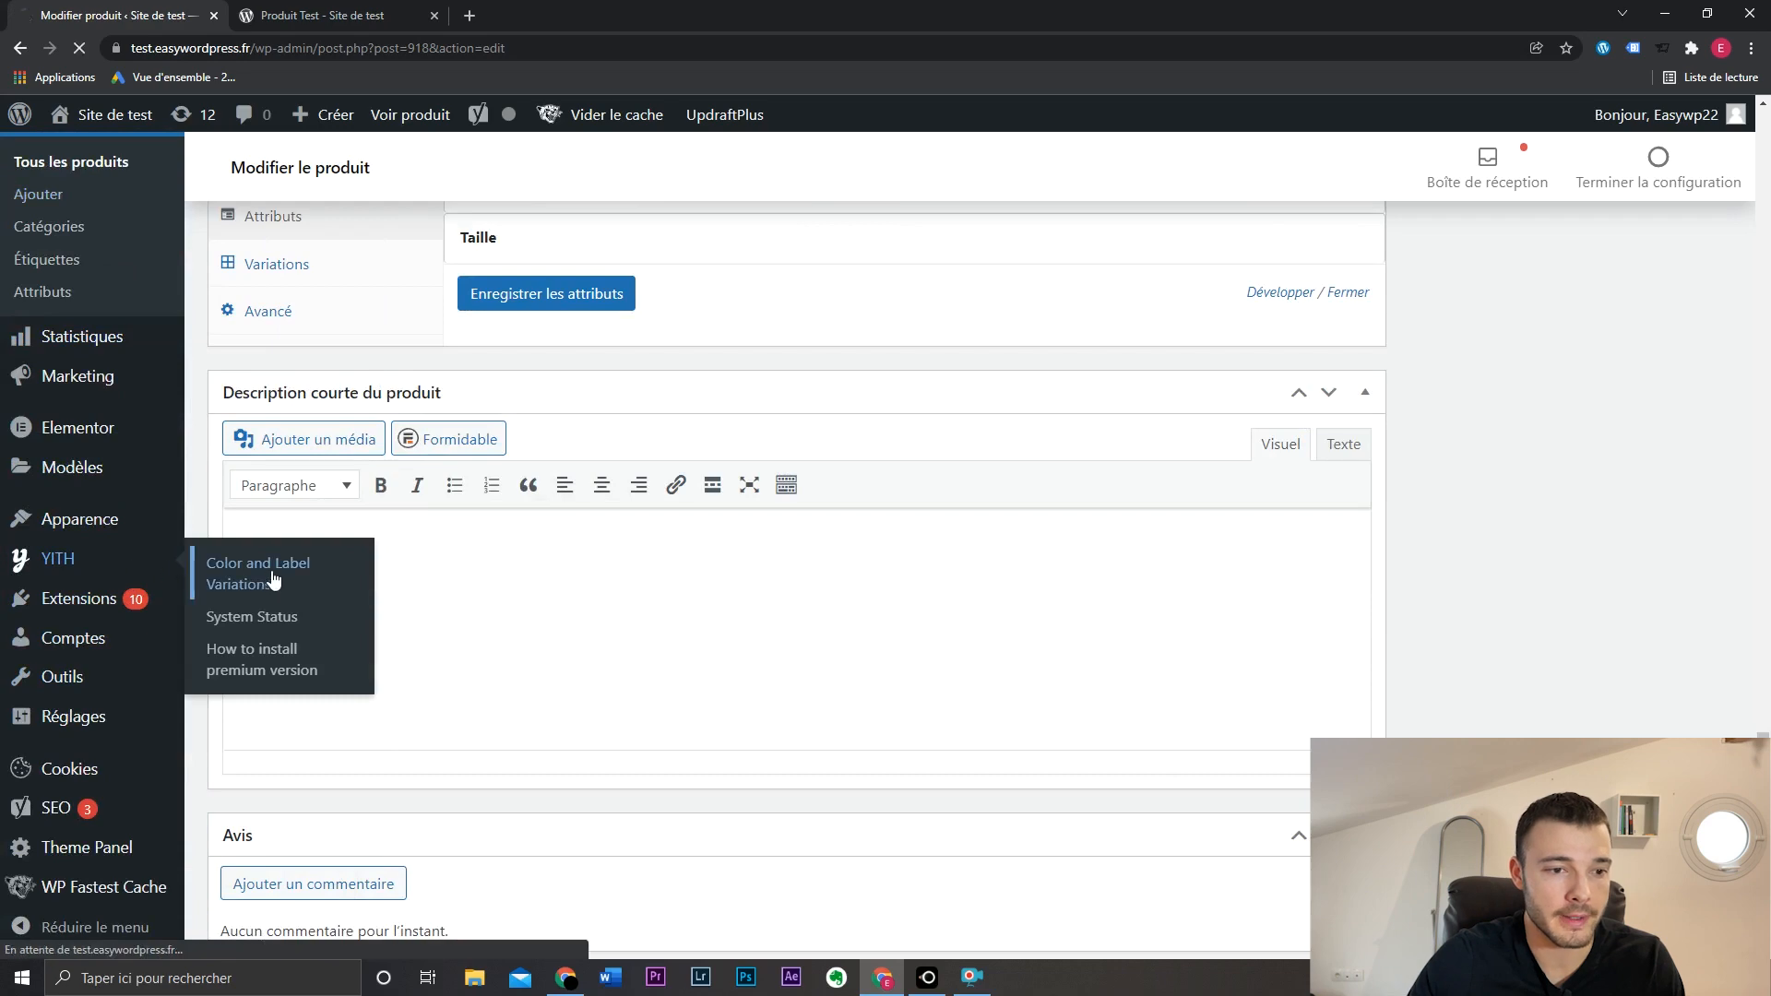
scroll(534, 624, down, 7)
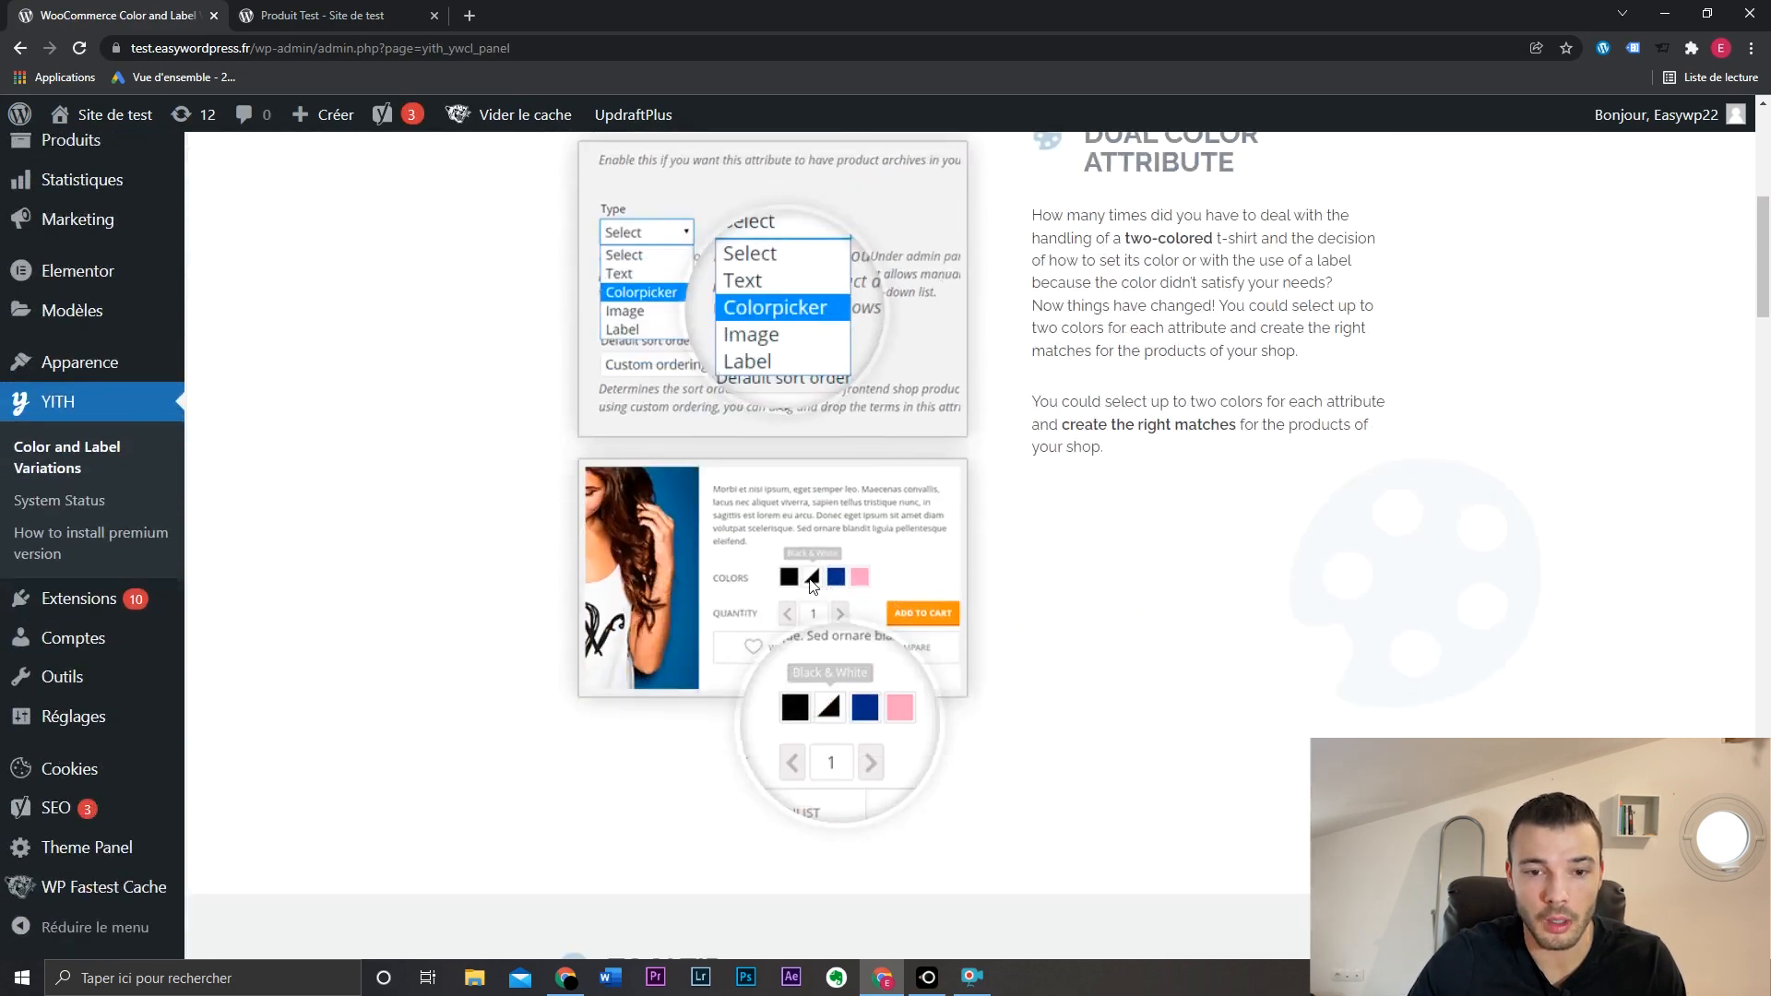
scroll(1383, 646, down, 8)
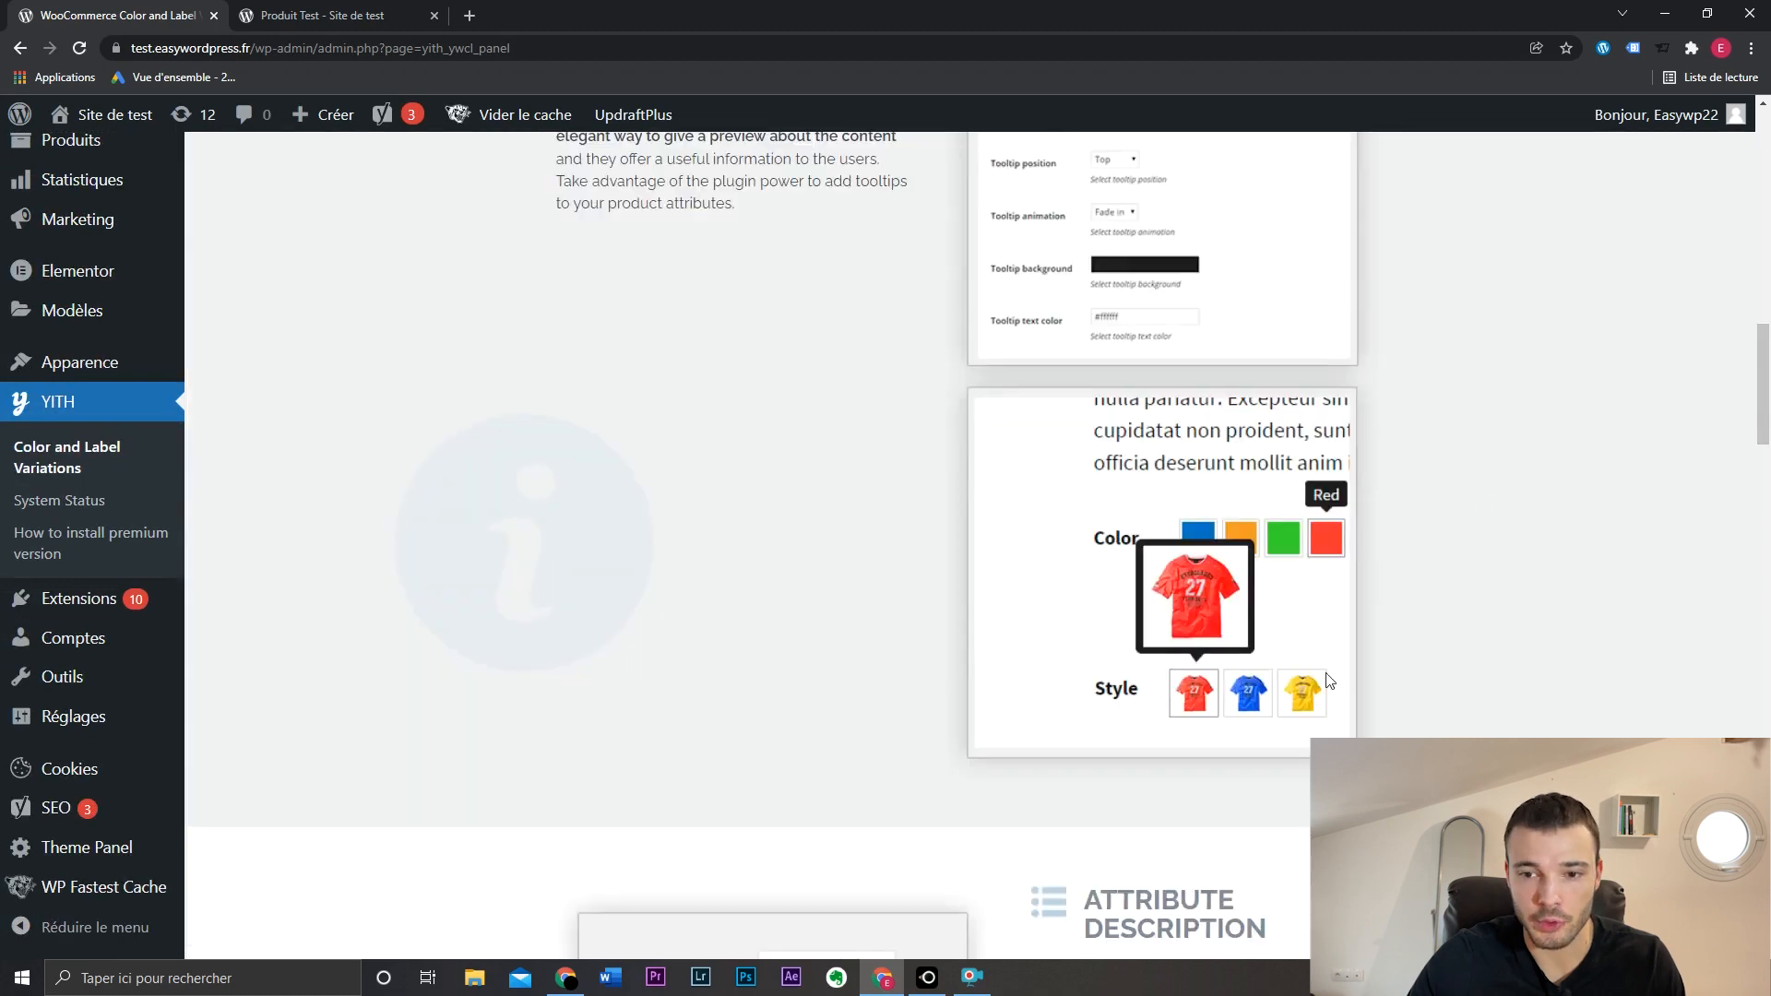
drag(1763, 407, 1765, 826)
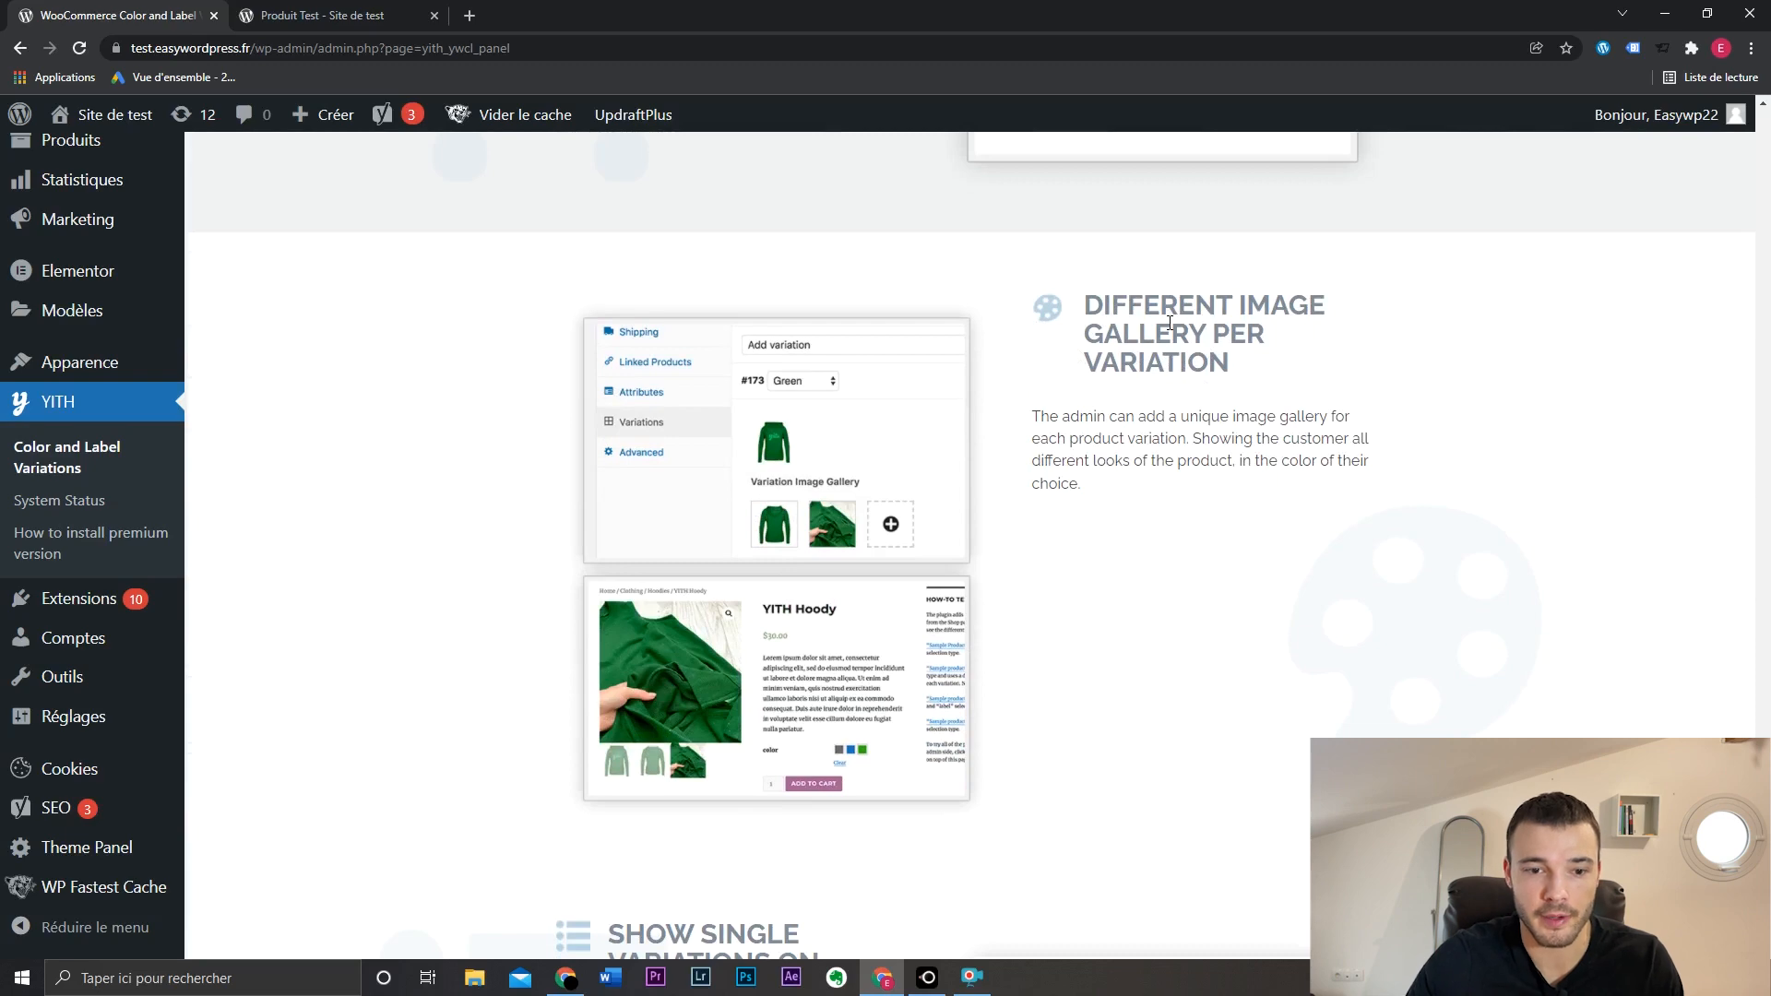
drag(1765, 826, 1765, 896)
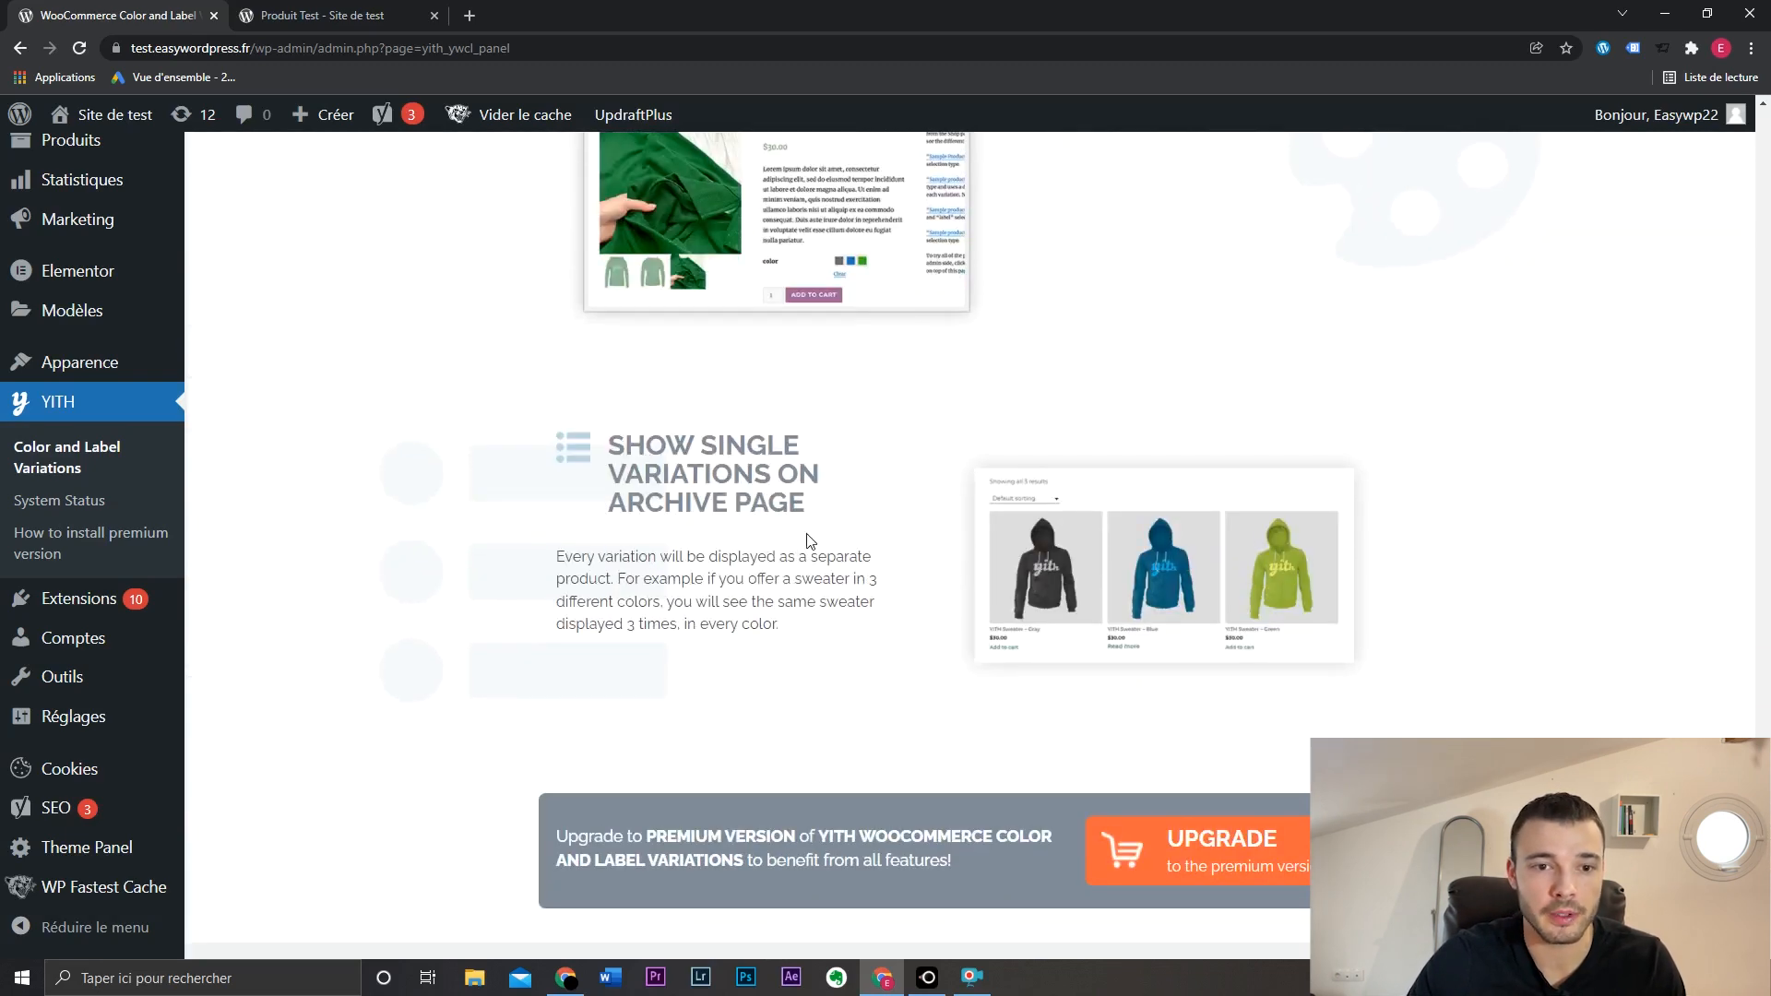